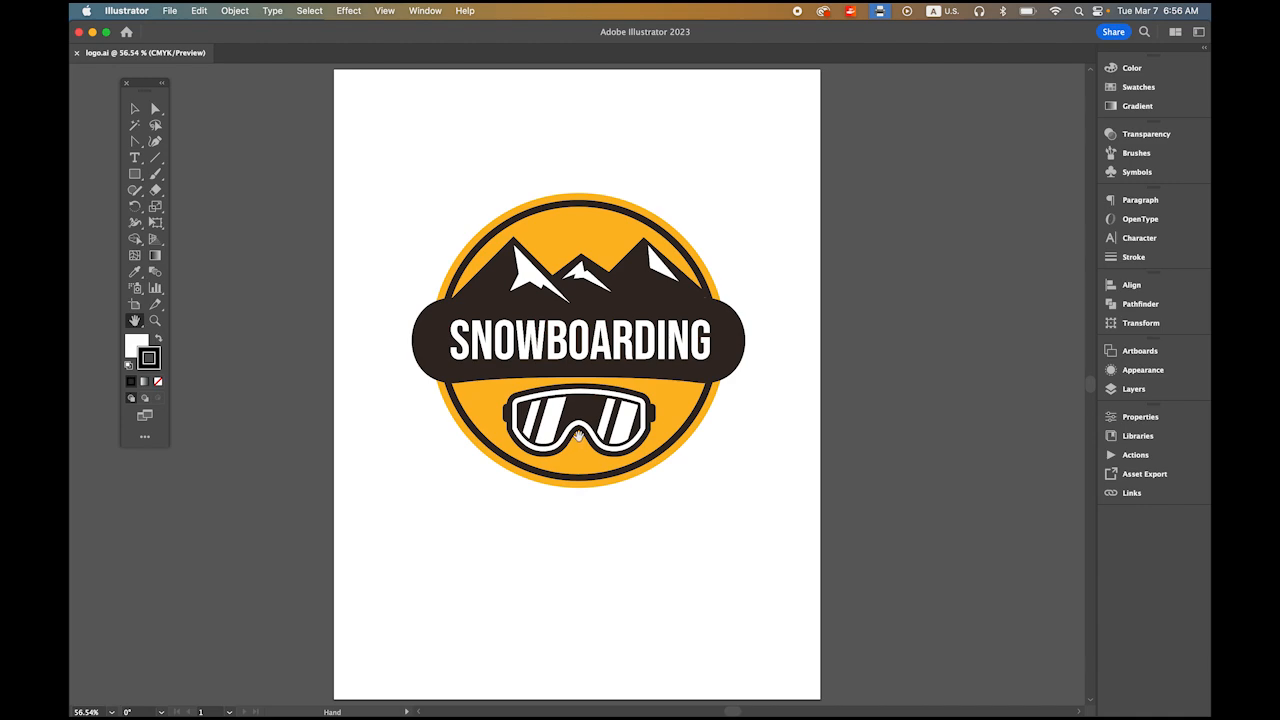
Step: Switch to Photoshop and create a new 1280 x 720 px RGB document at 72 pixels/inch with a white background
click(377, 690)
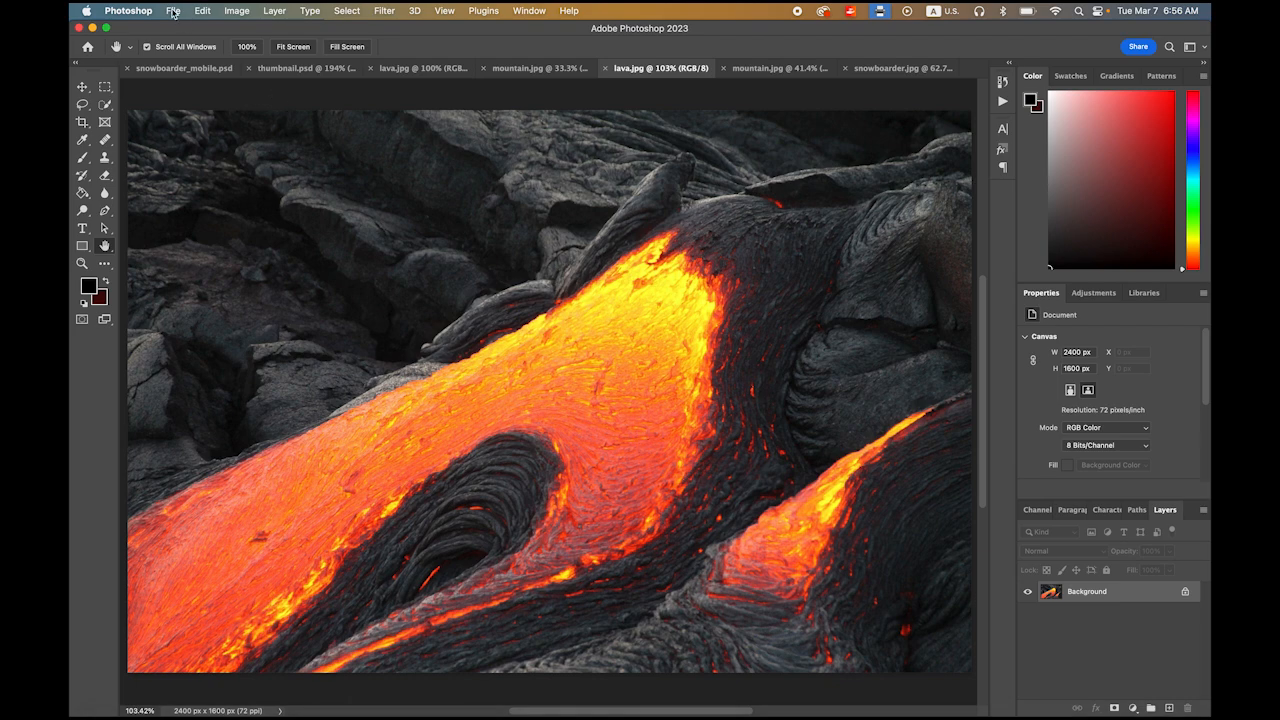
click(173, 13)
click(185, 28)
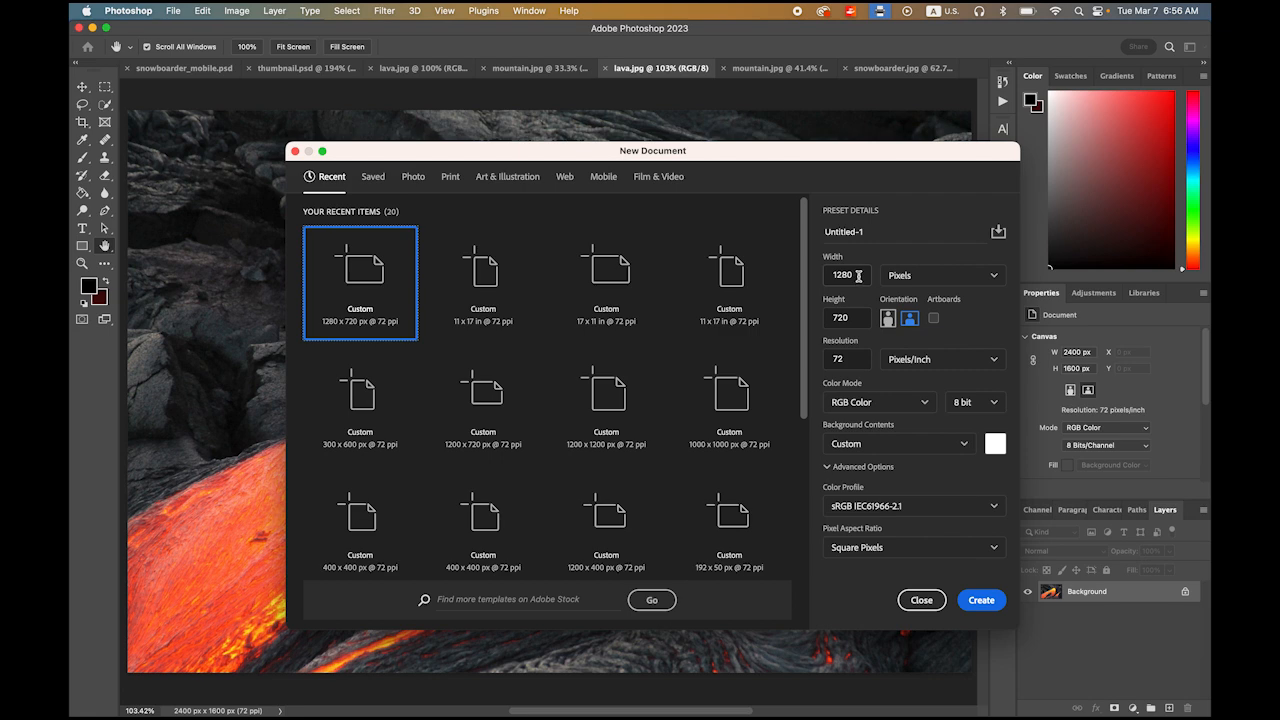
click(895, 276)
click(890, 278)
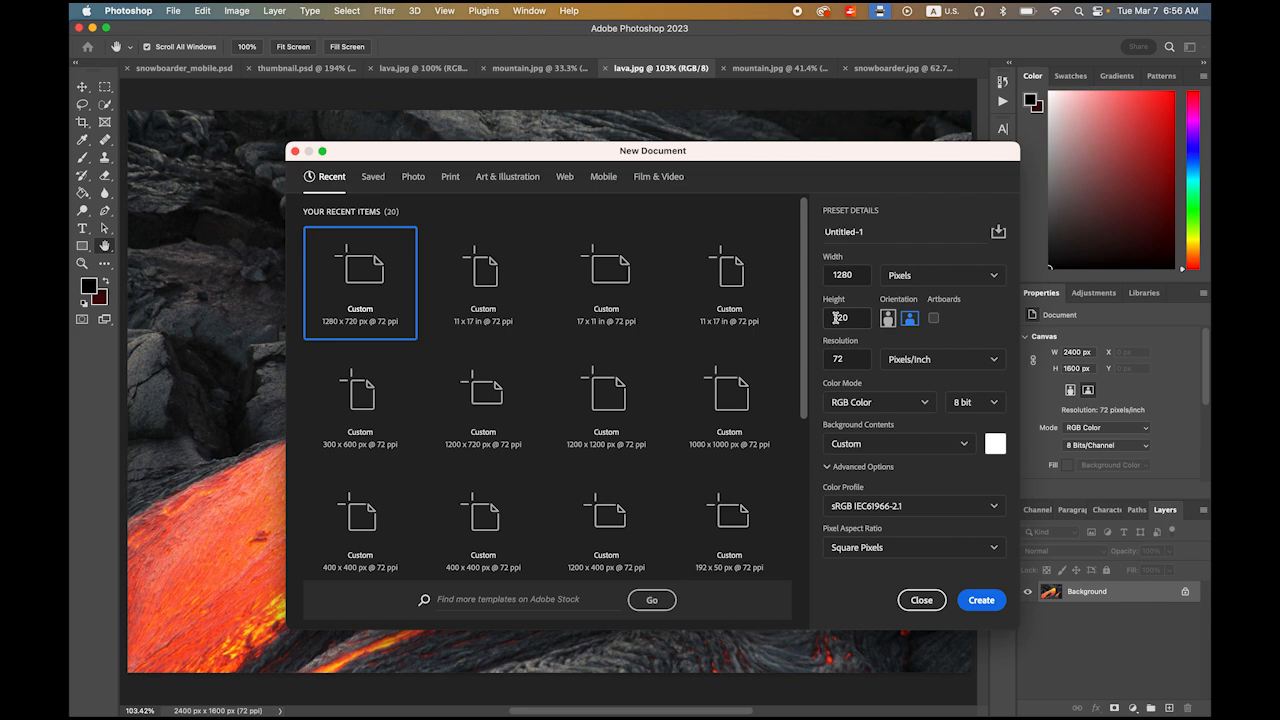
click(981, 600)
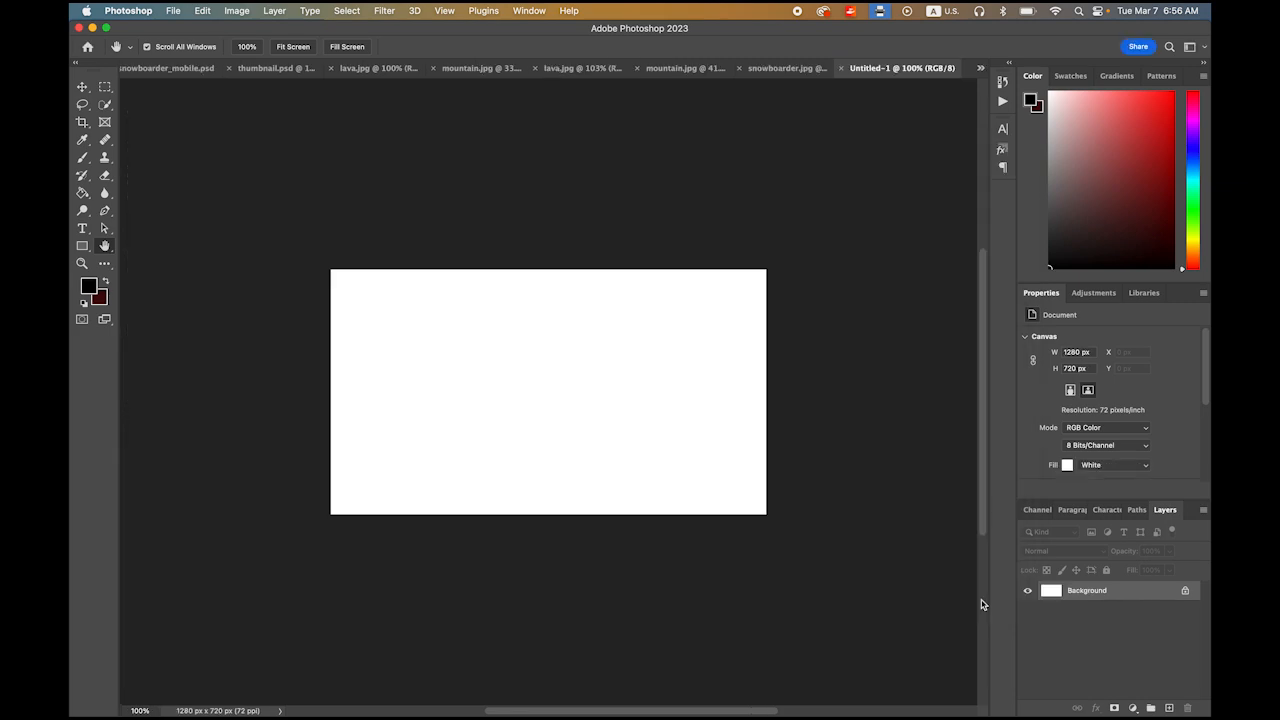
drag(440, 380, 507, 397)
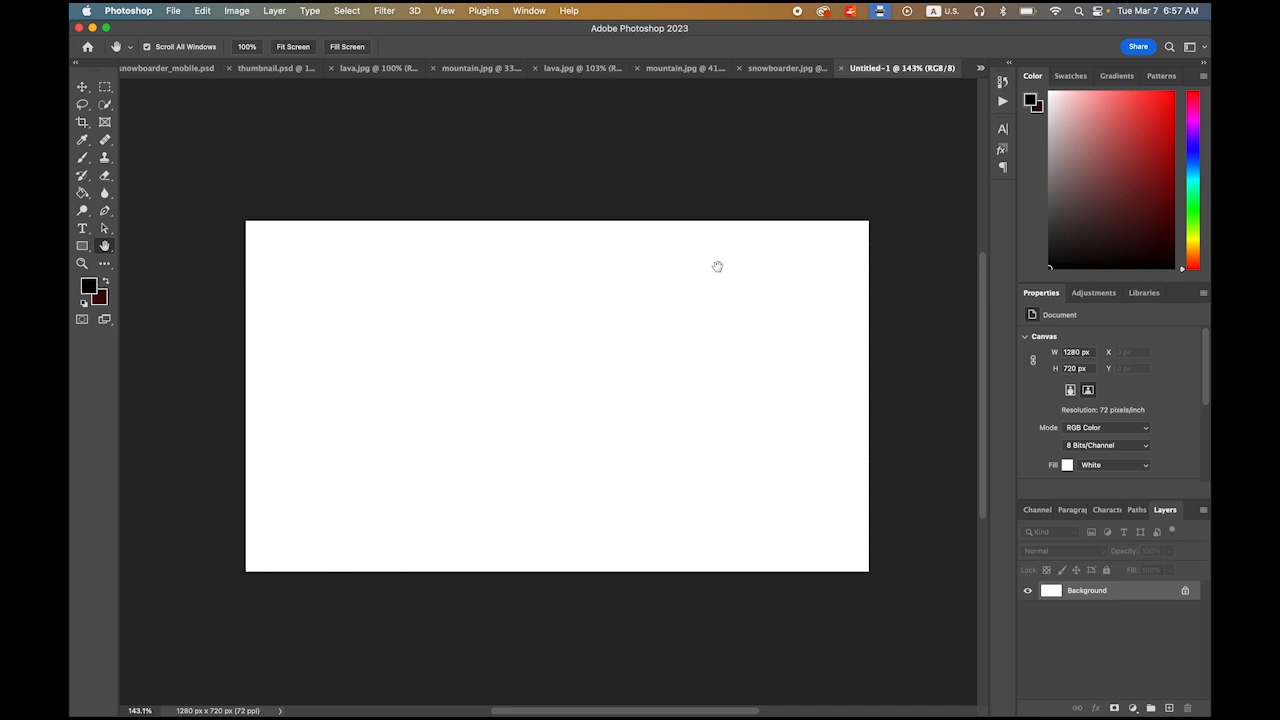
Step: Copy the entire mountain.jpg image and paste it into the new Untitled-1 document
click(672, 68)
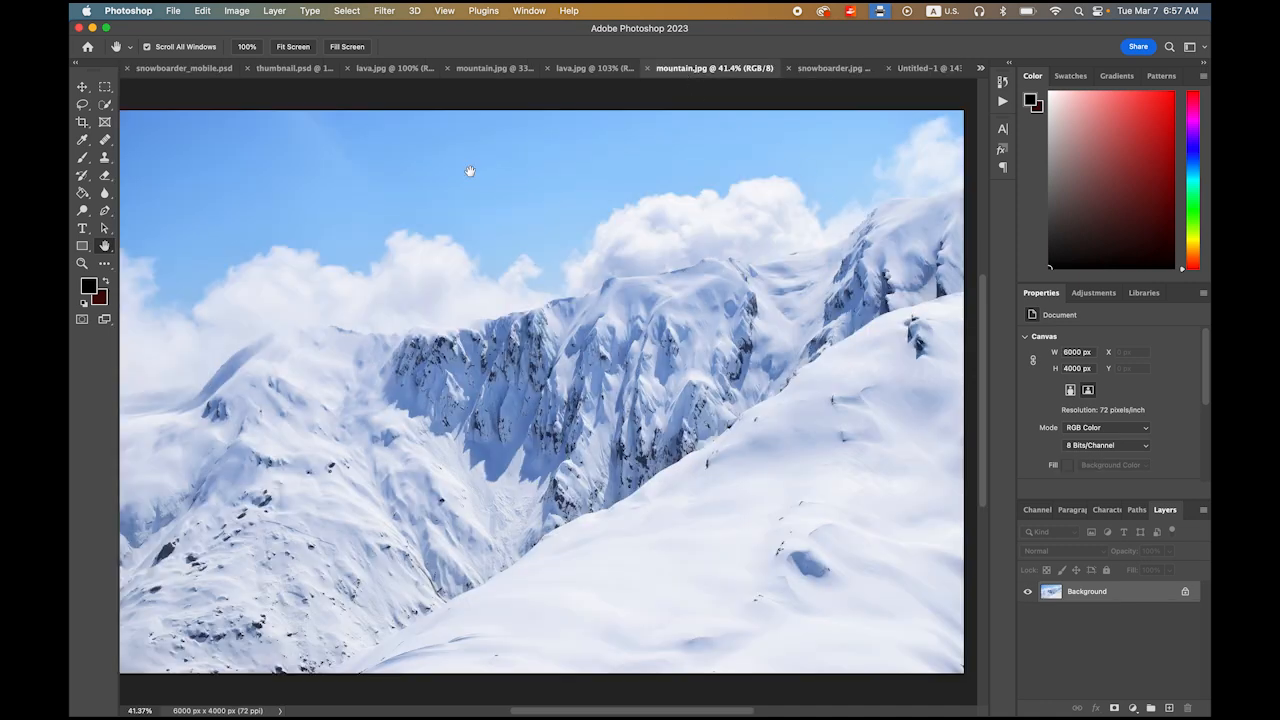
click(340, 11)
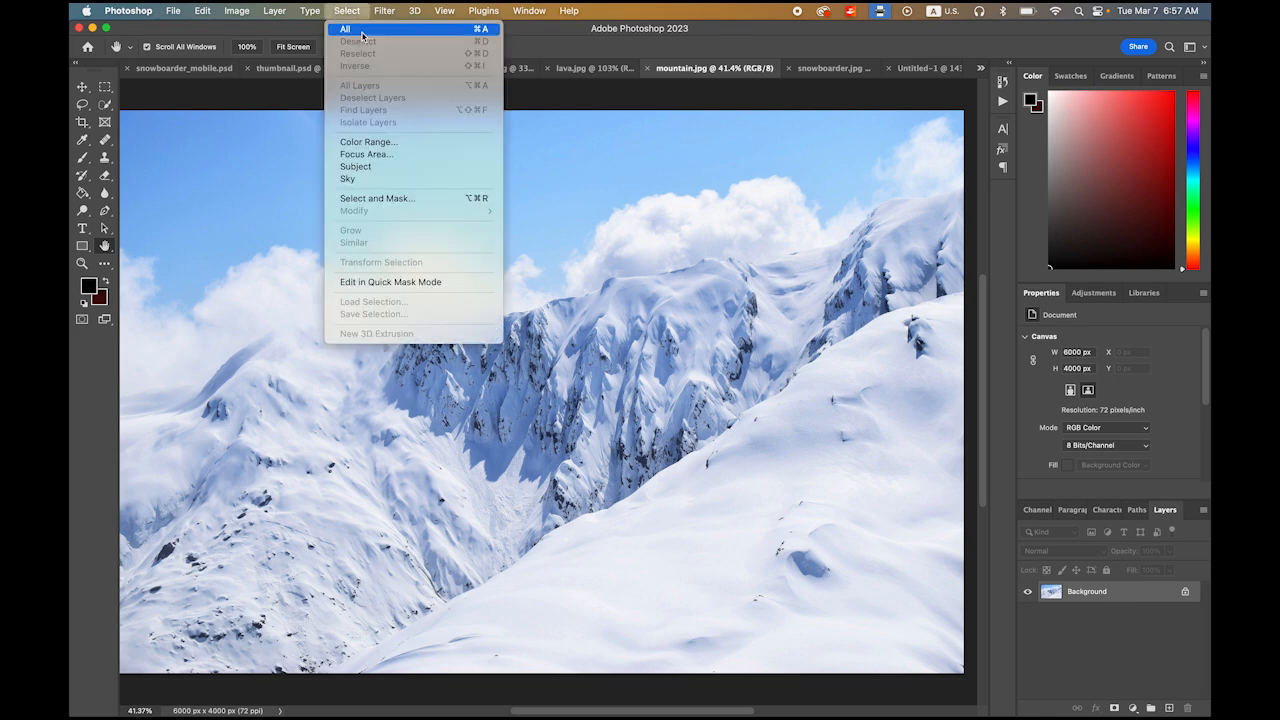
click(362, 30)
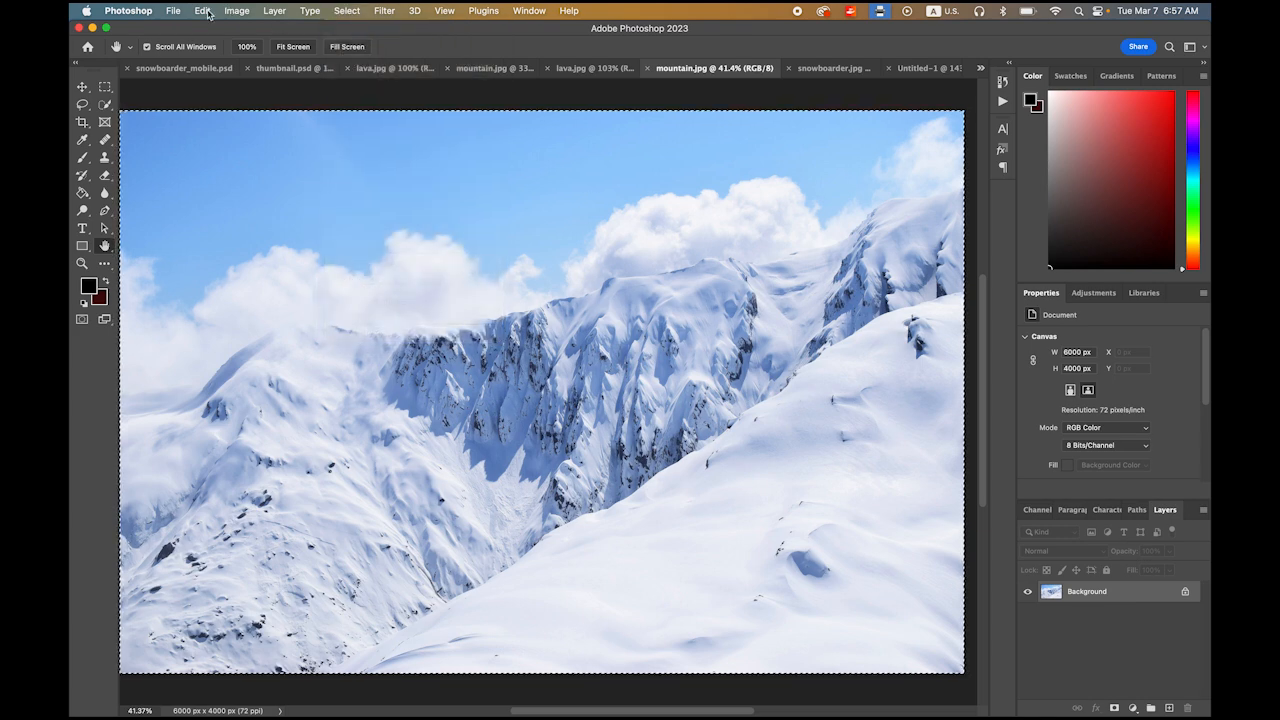
click(204, 11)
click(236, 104)
click(930, 77)
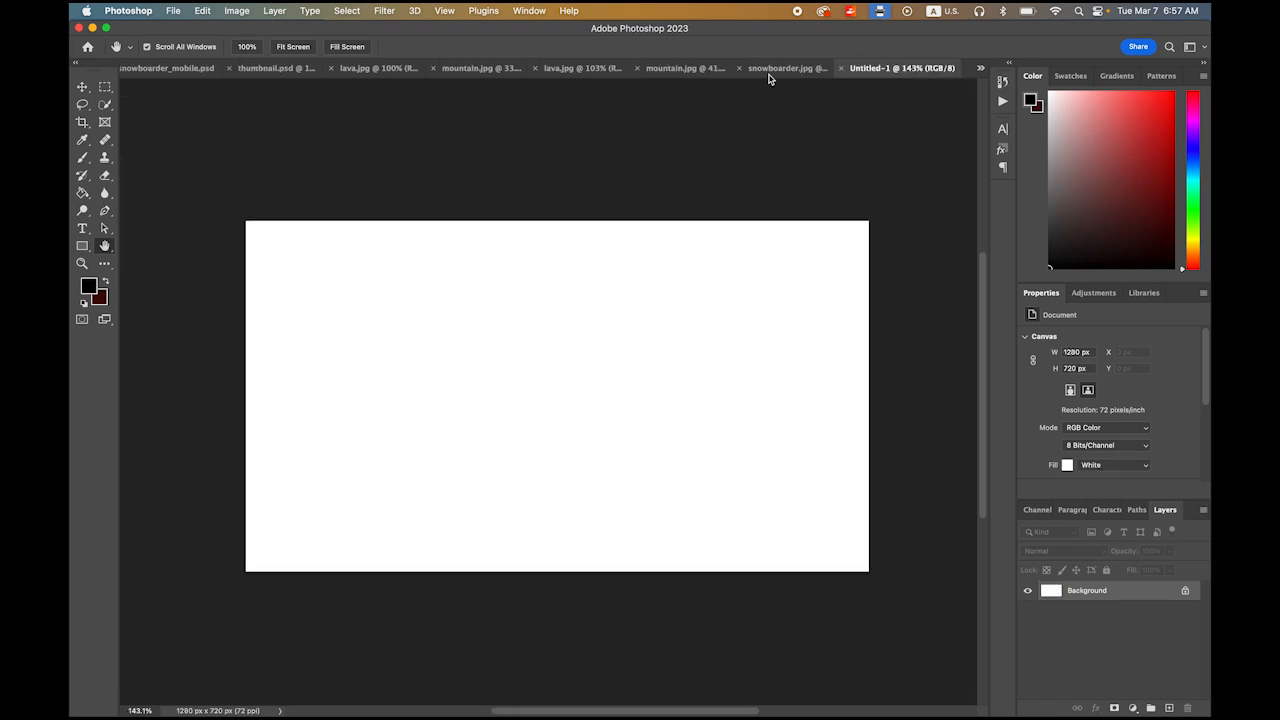
click(202, 11)
click(212, 130)
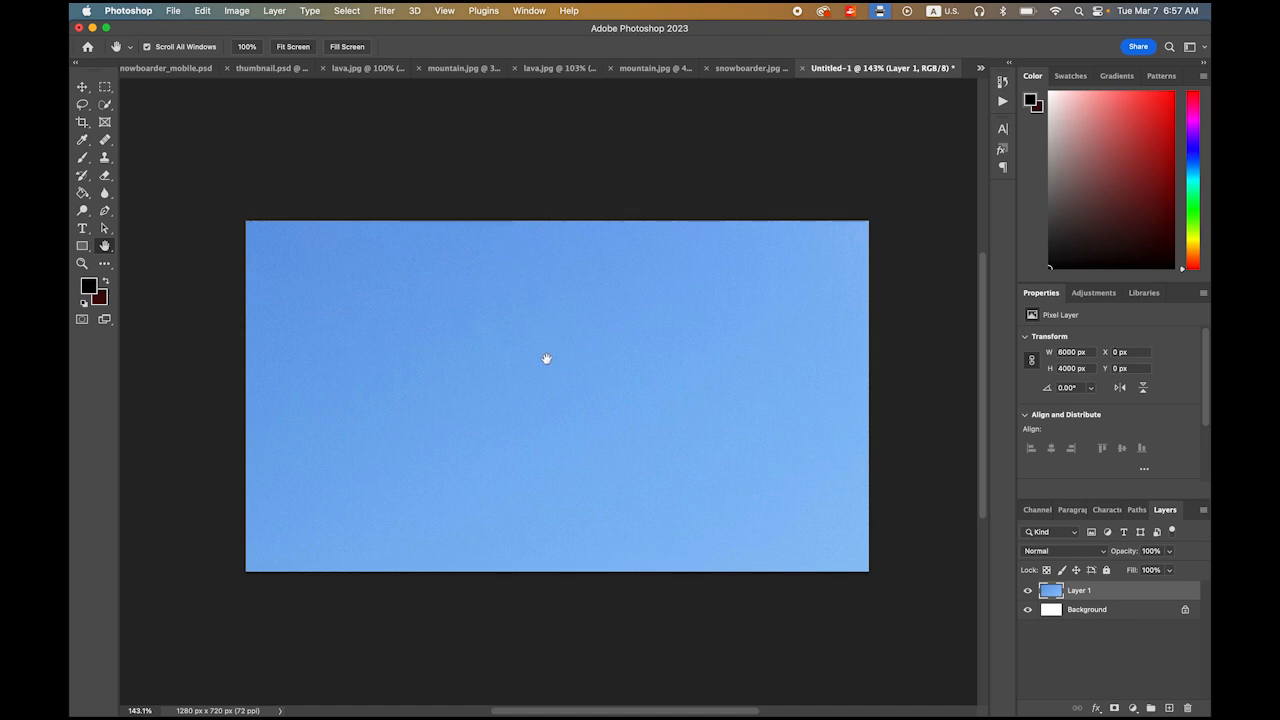
Step: Scale the pasted mountain layer proportionally to about 36% and position it to fill the canvas with sky, clouds and peaks
scroll(543, 400, down, 1)
scroll(543, 400, down, 5)
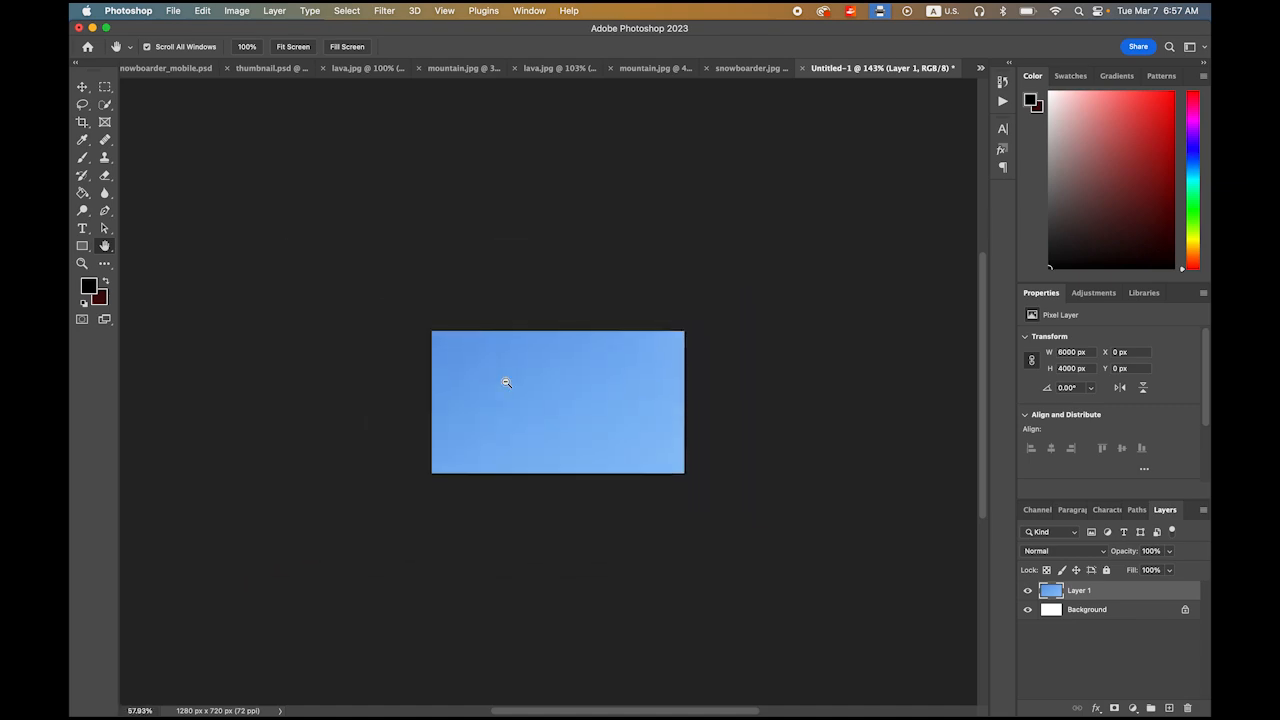
click(214, 10)
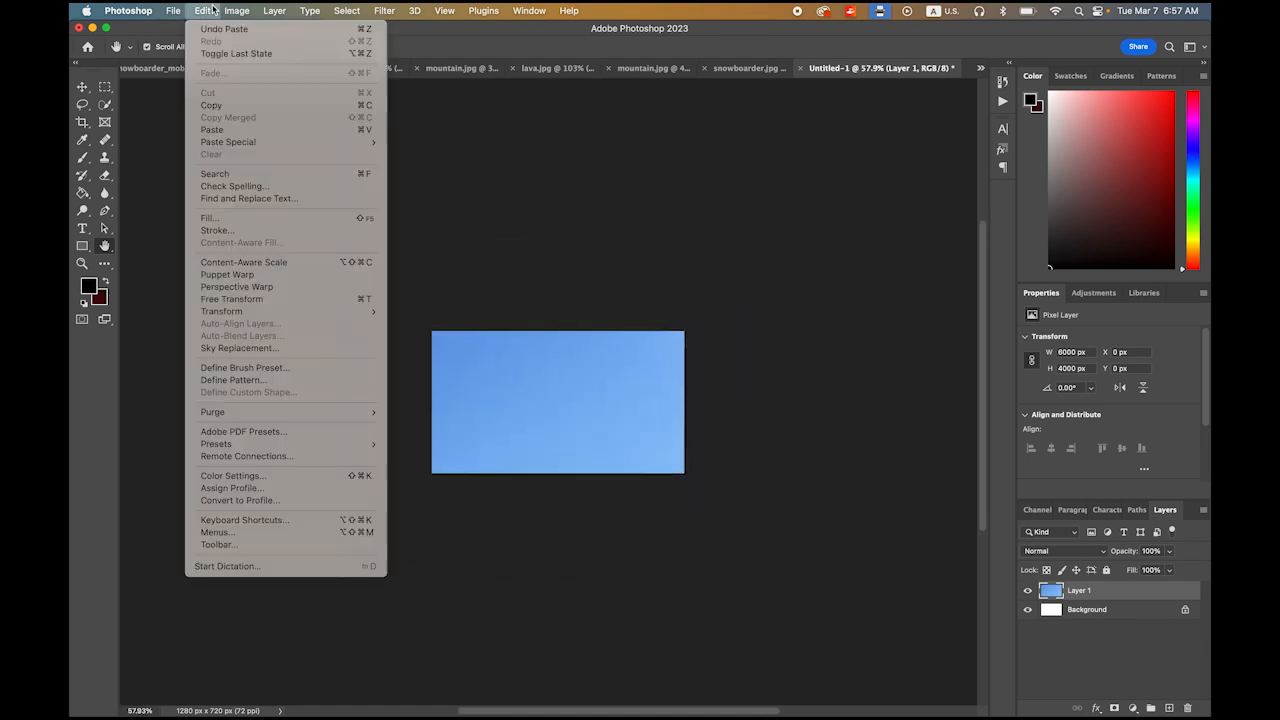
mouse_move(303, 317)
click(410, 331)
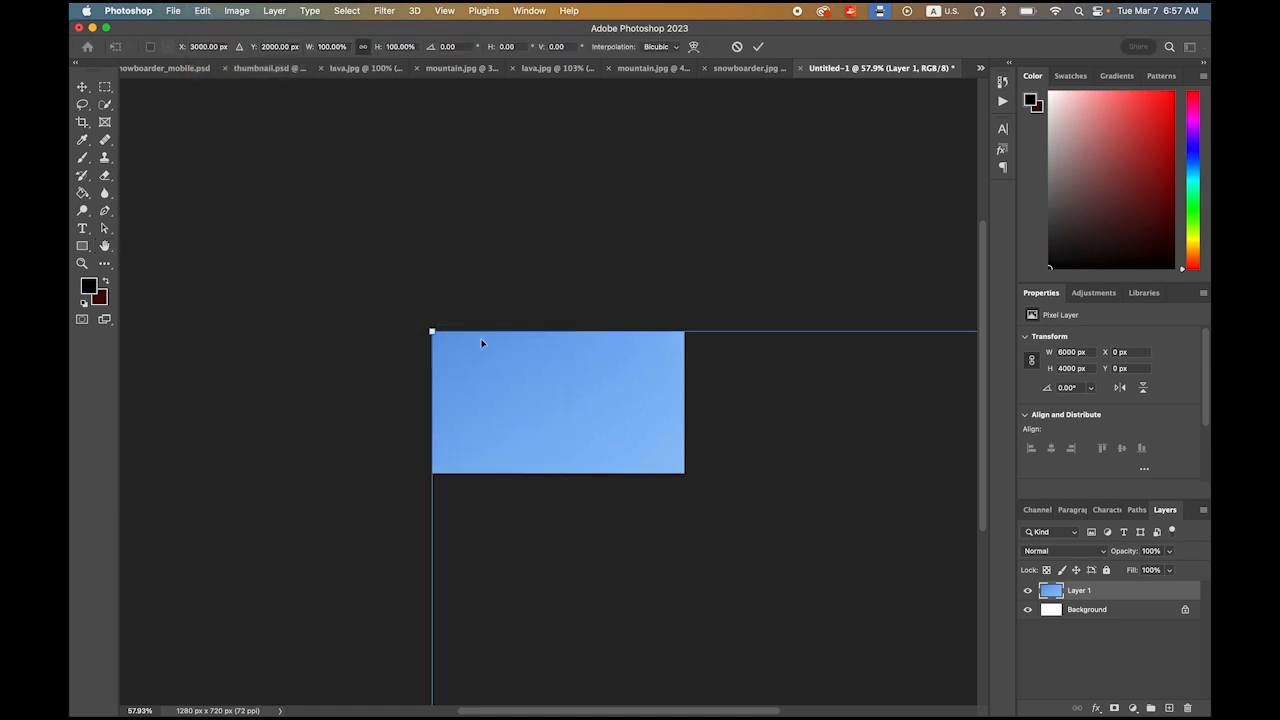
drag(431, 331, 337, 280)
drag(250, 215, 362, 290)
drag(501, 410, 464, 389)
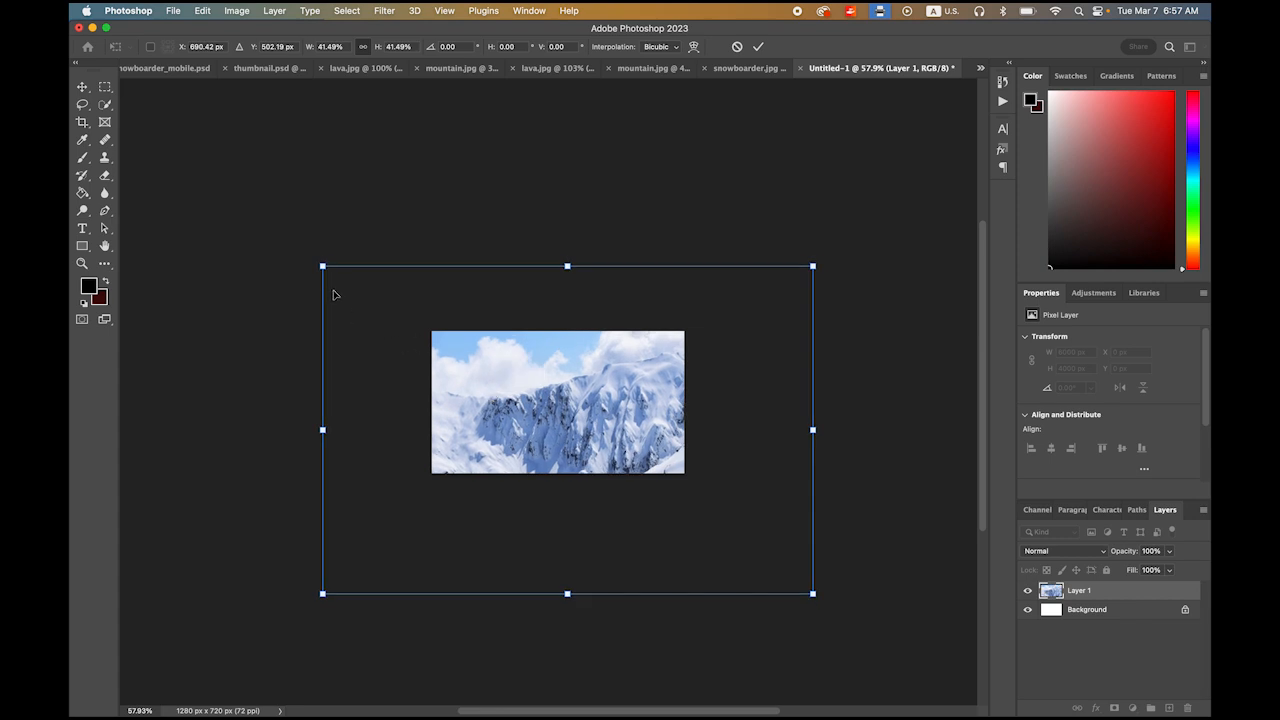
drag(322, 266, 388, 311)
drag(538, 390, 529, 366)
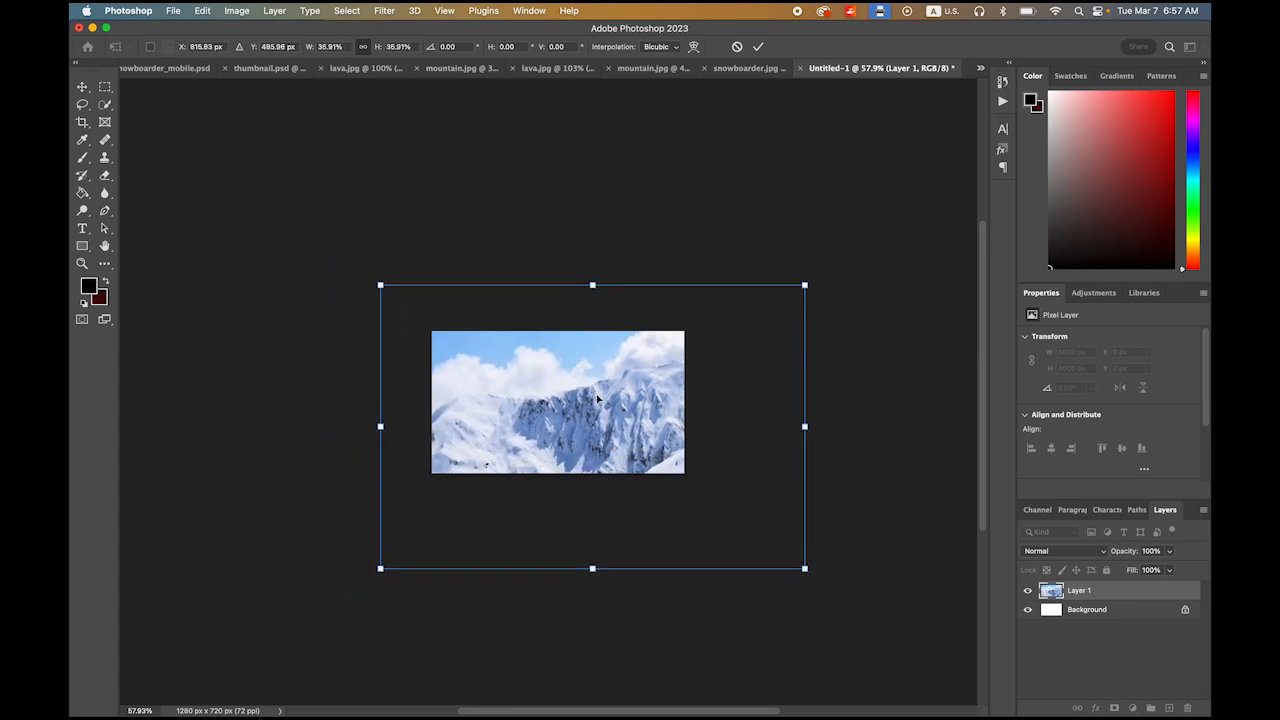
key(Return)
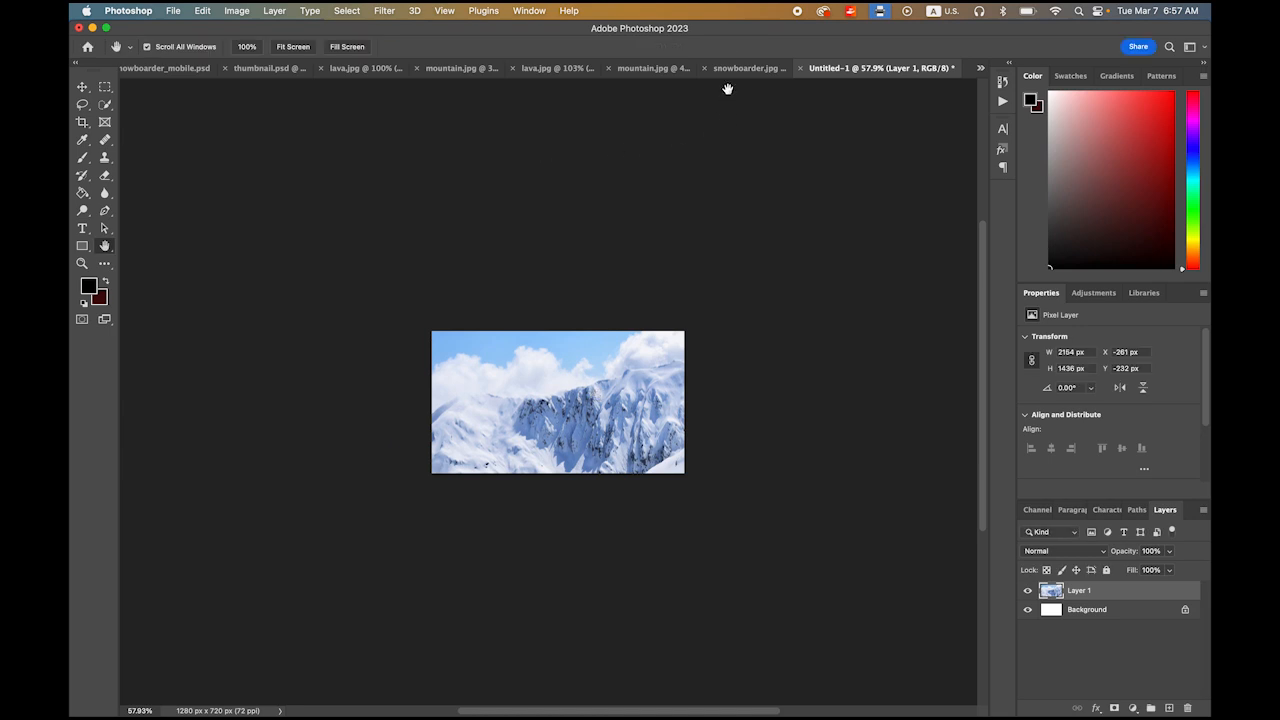
Step: Copy the entire lava.jpg image and paste it above the mountain layer in Untitled-1
click(577, 72)
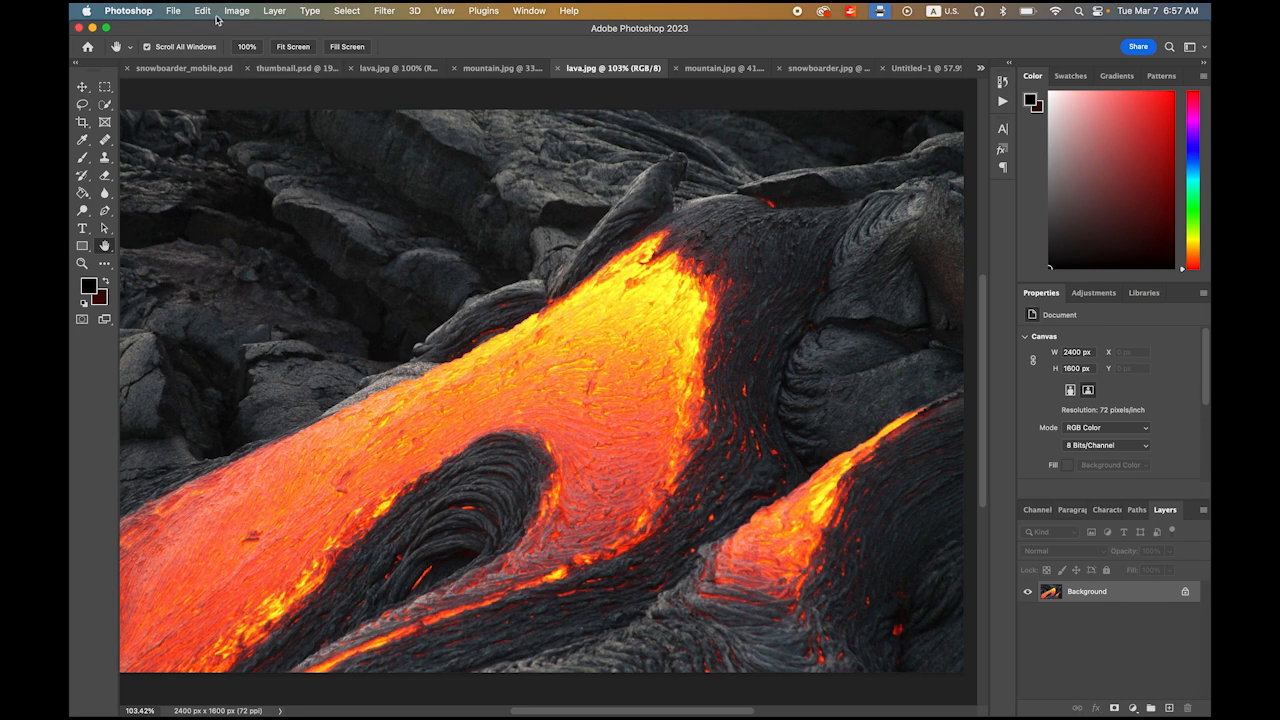
click(347, 10)
click(352, 29)
click(201, 10)
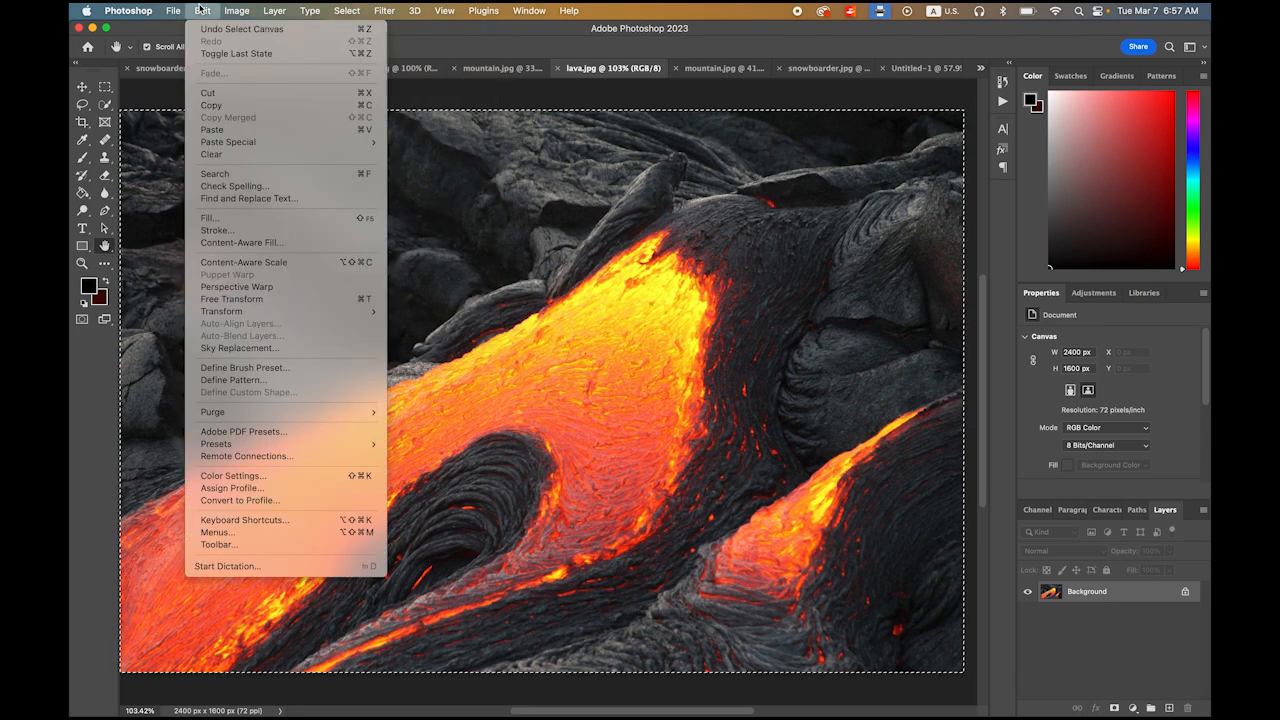
click(211, 105)
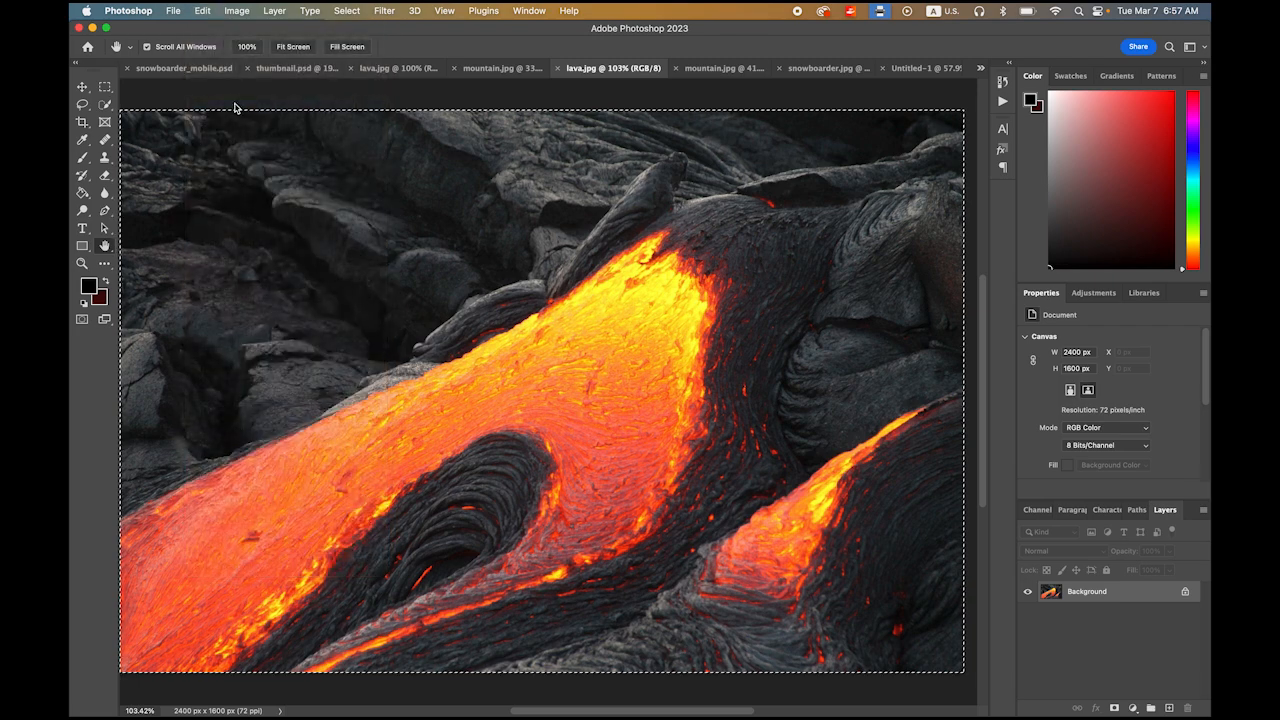
click(935, 68)
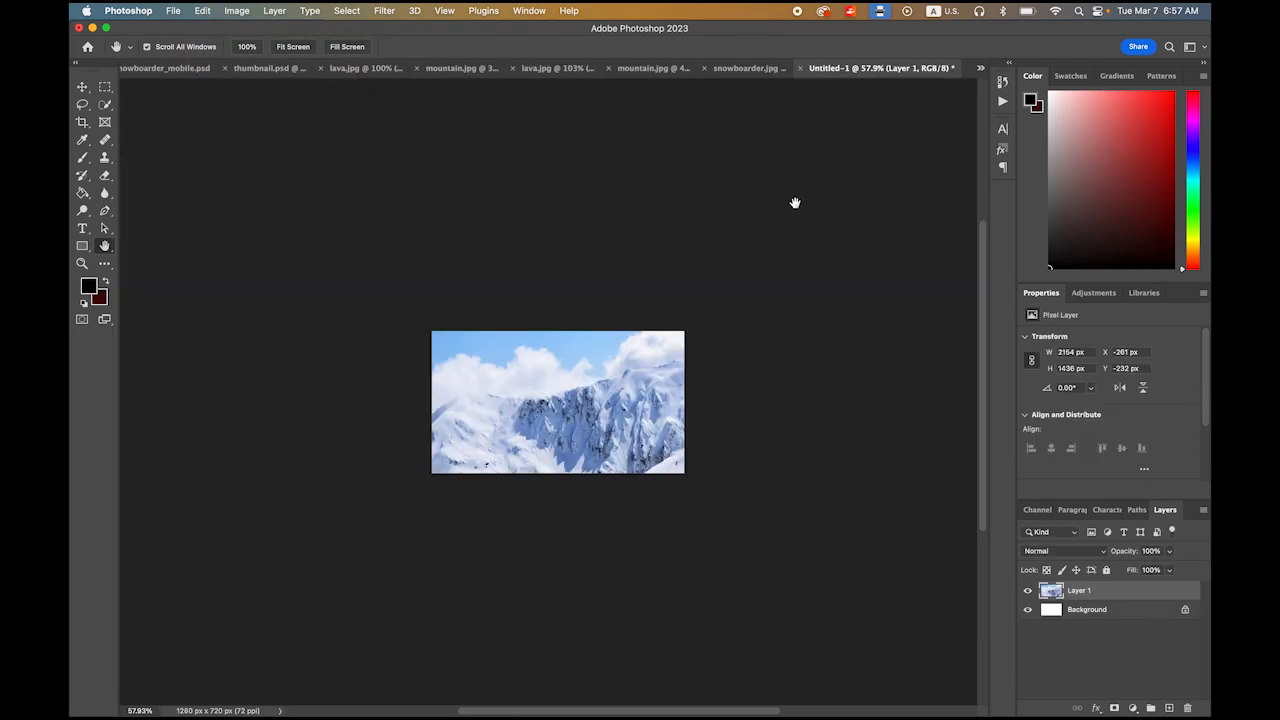
click(202, 11)
click(254, 129)
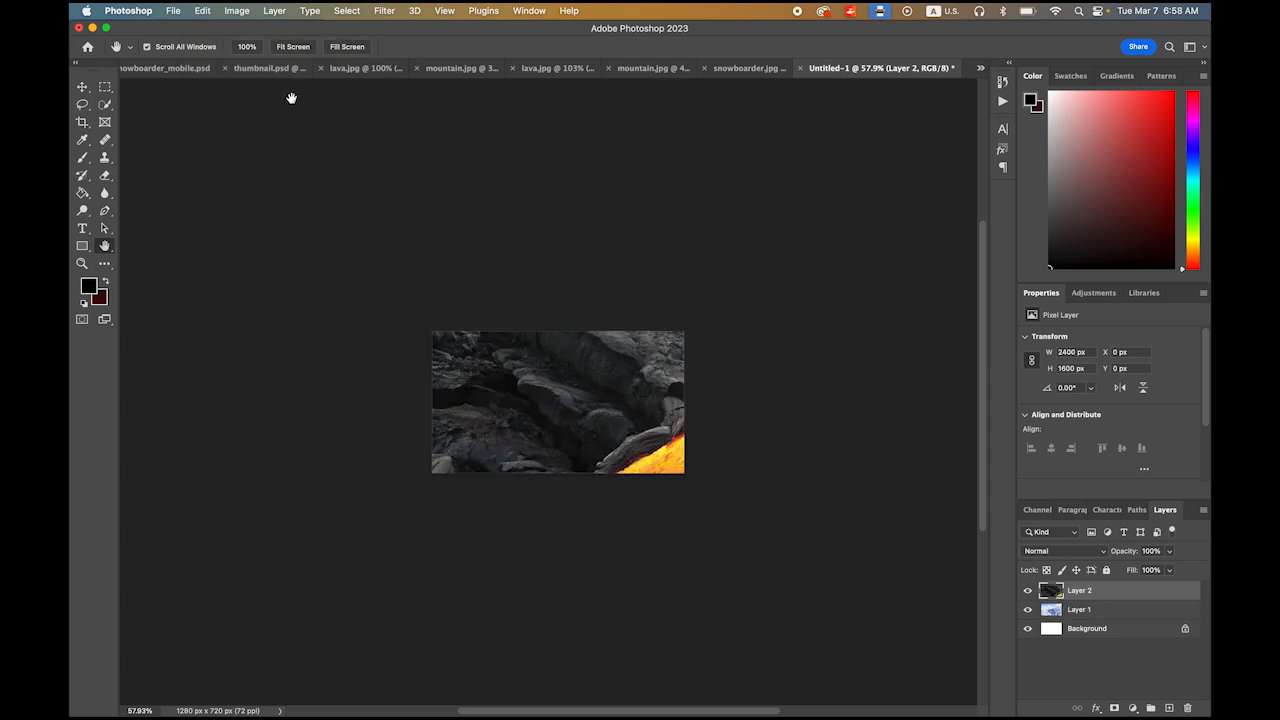
Step: Scale the pasted lava layer proportionally to about 65% and position it to cover the whole canvas
click(202, 11)
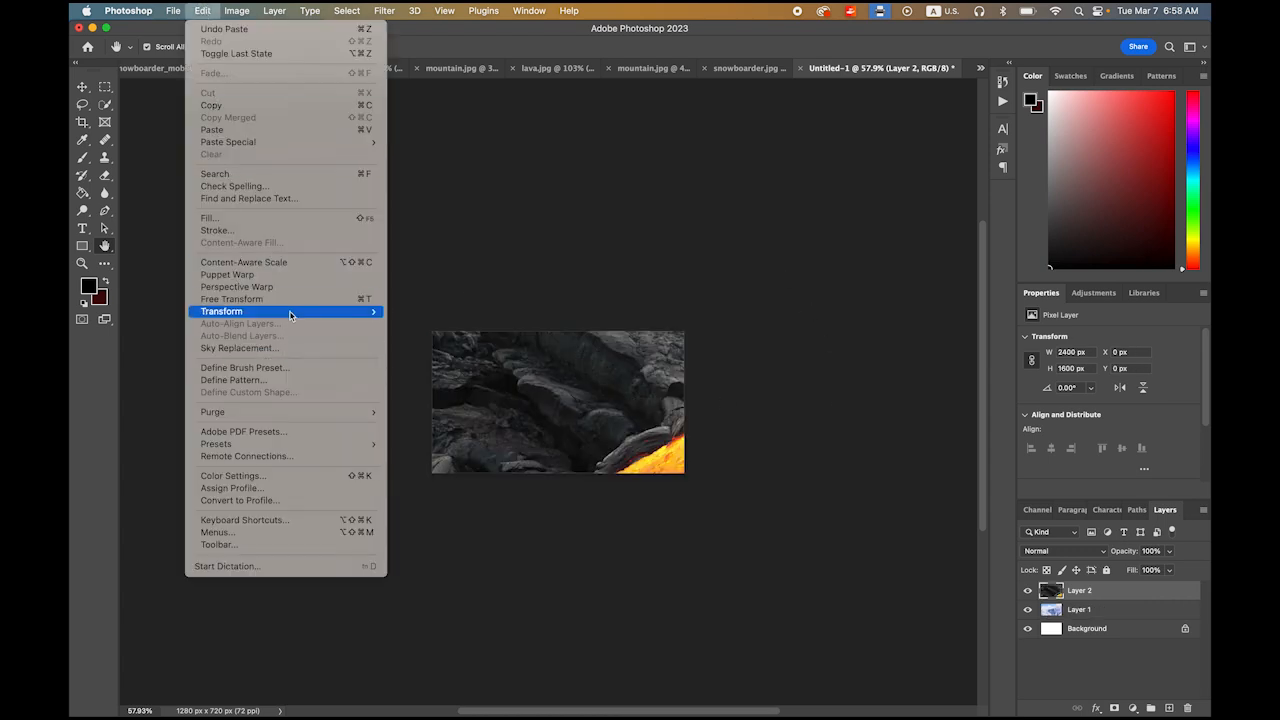
mouse_move(289, 312)
click(422, 330)
drag(432, 331, 409, 317)
drag(499, 387, 516, 388)
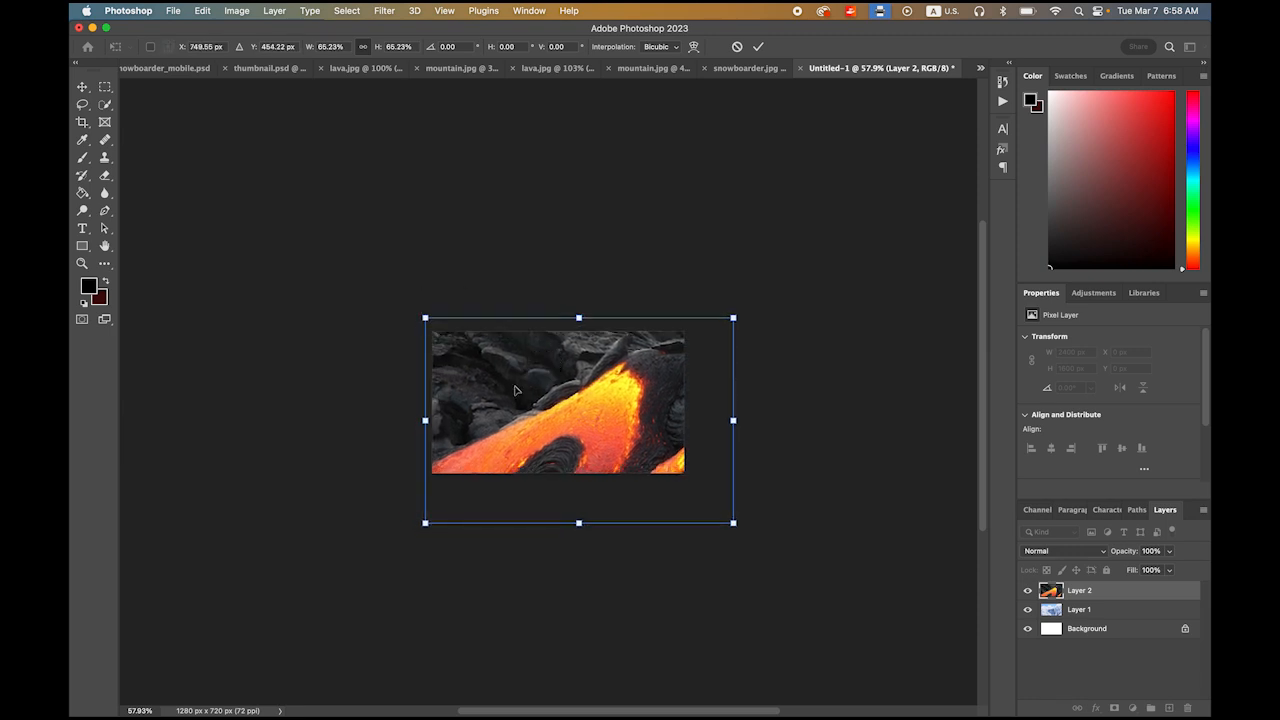
key(Return)
key(h)
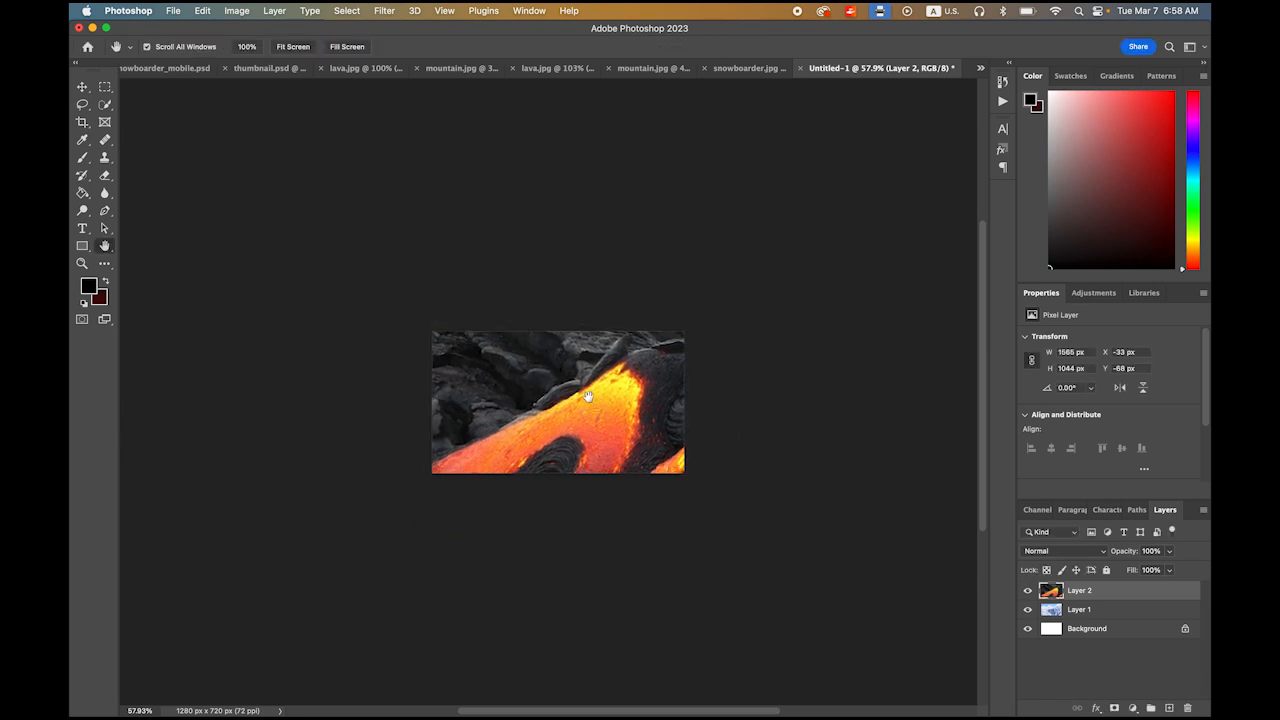
Step: Delete the white Background layer from the document
mouse_move(494, 407)
mouse_down()
mouse_move(563, 419)
mouse_move(515, 403)
mouse_up()
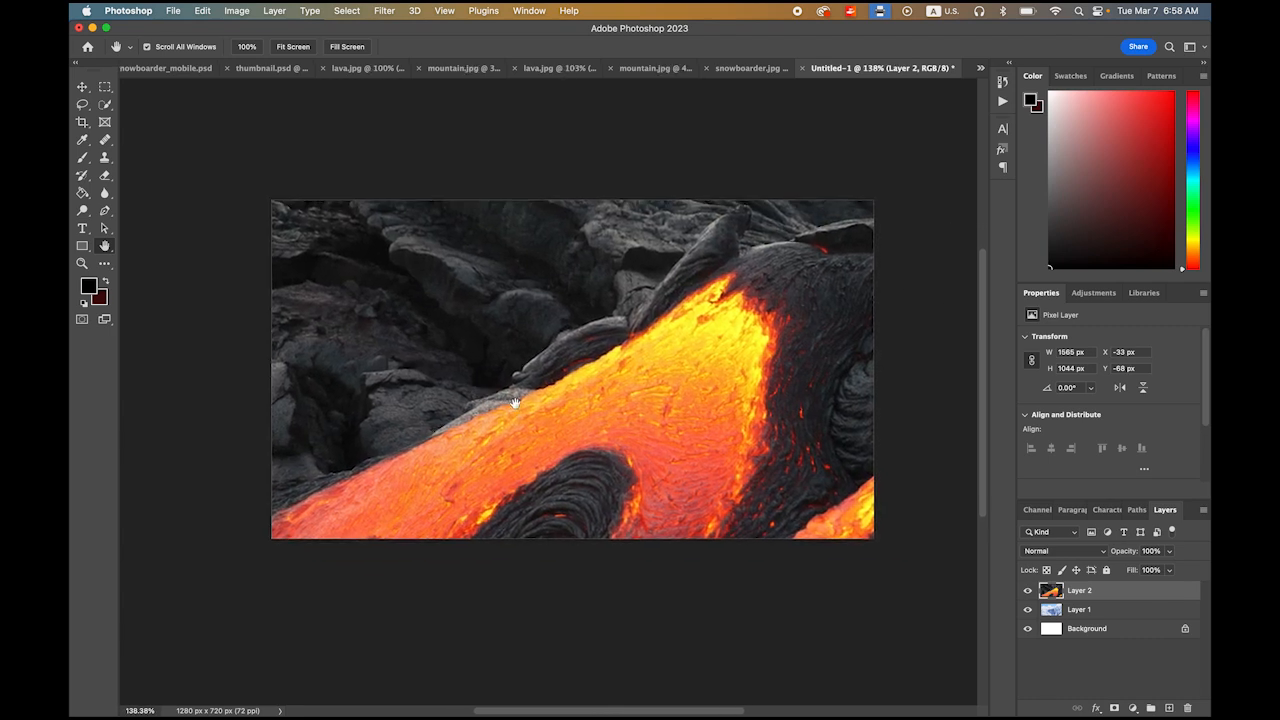
click(1095, 630)
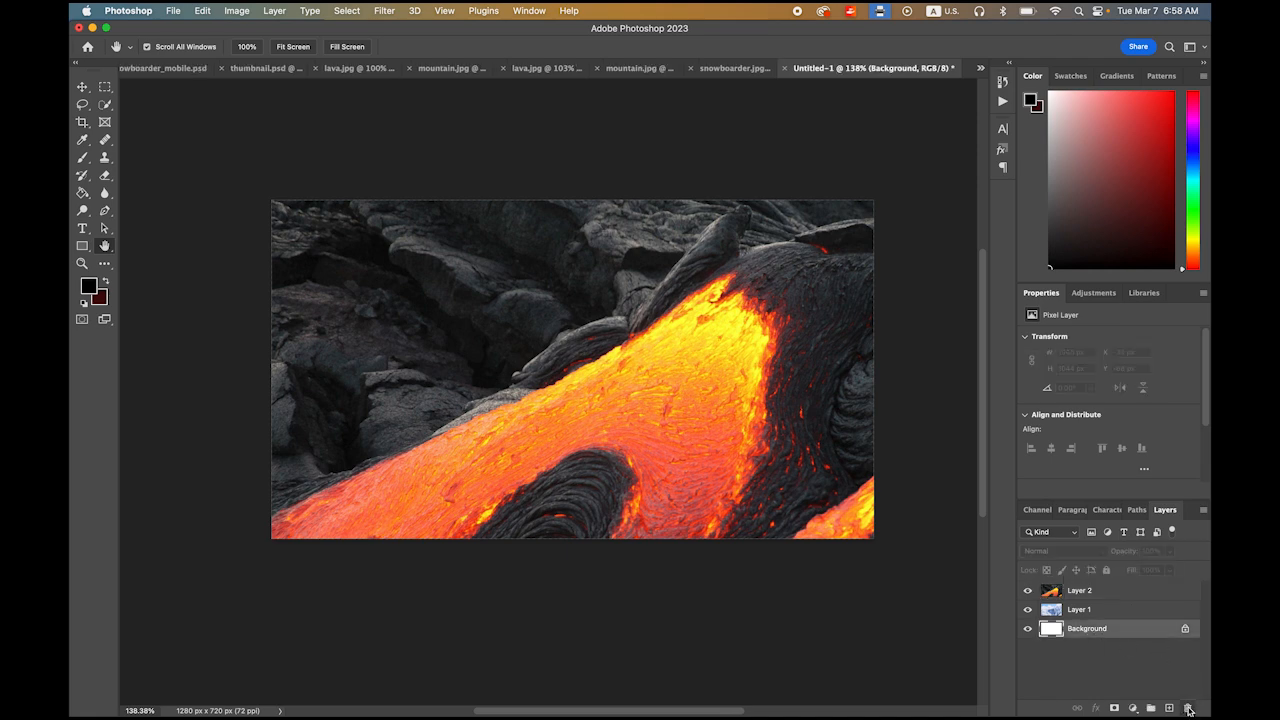
click(1188, 709)
click(642, 253)
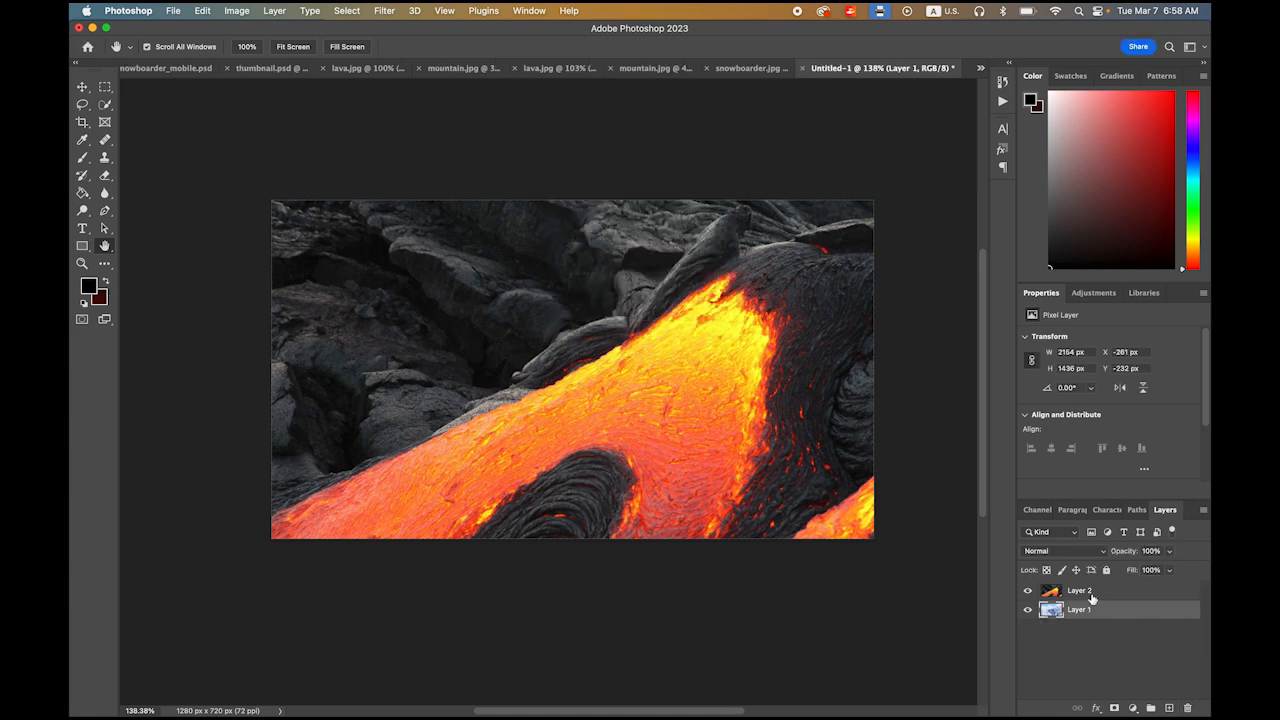
Step: Hide the lava layer briefly to view the mountain layer beneath, and show it again
click(1105, 597)
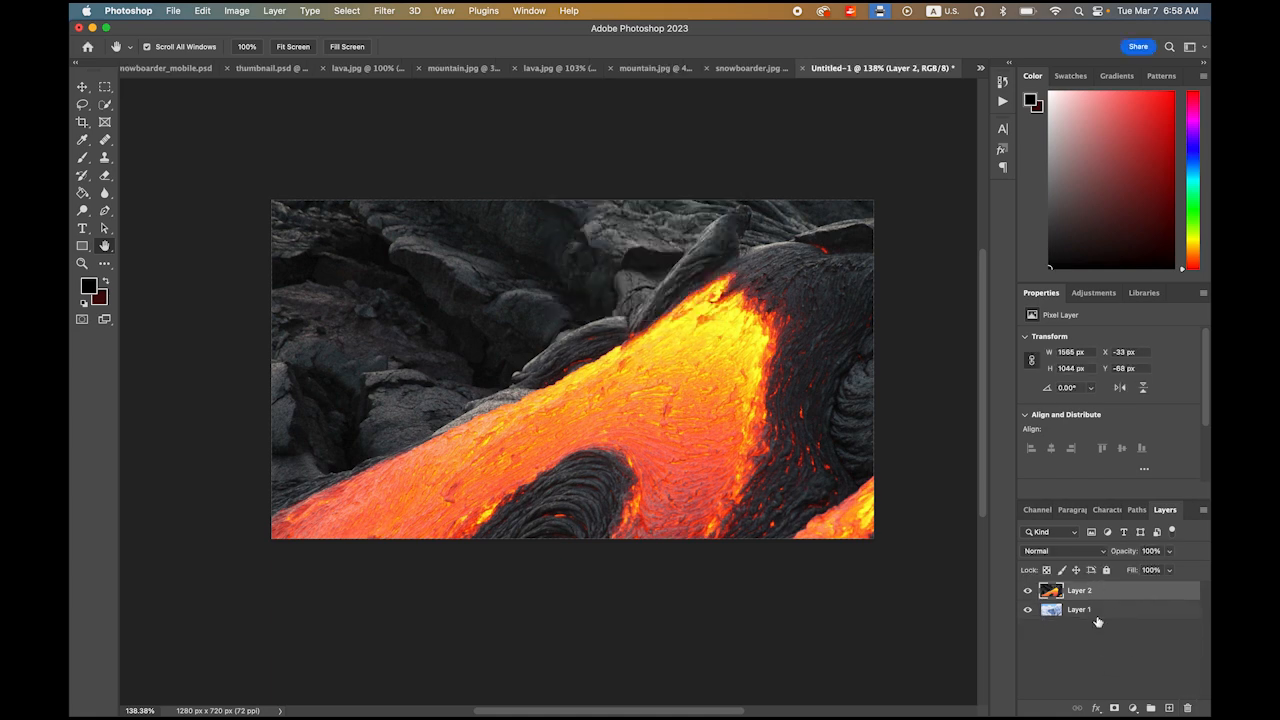
click(1097, 613)
click(1027, 591)
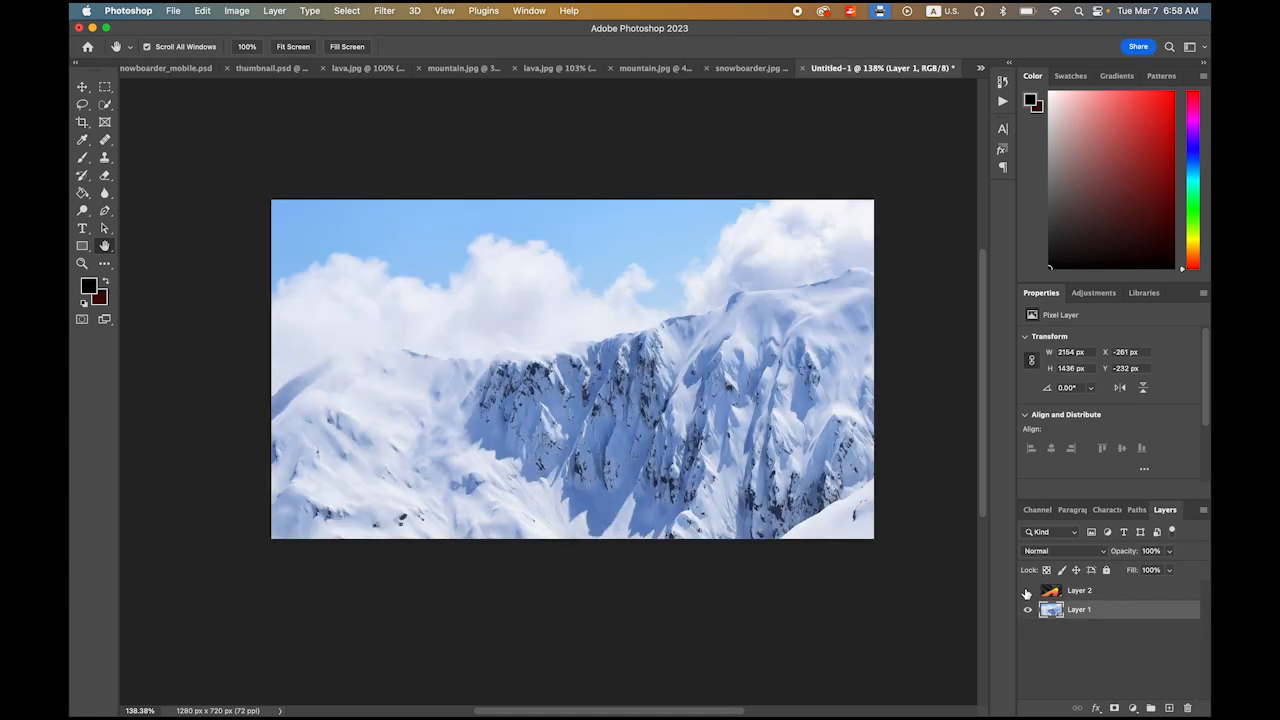
click(1027, 591)
Step: Add a layer mask to the lava layer, Layer 2, and switch to the Gradient tool
click(1112, 600)
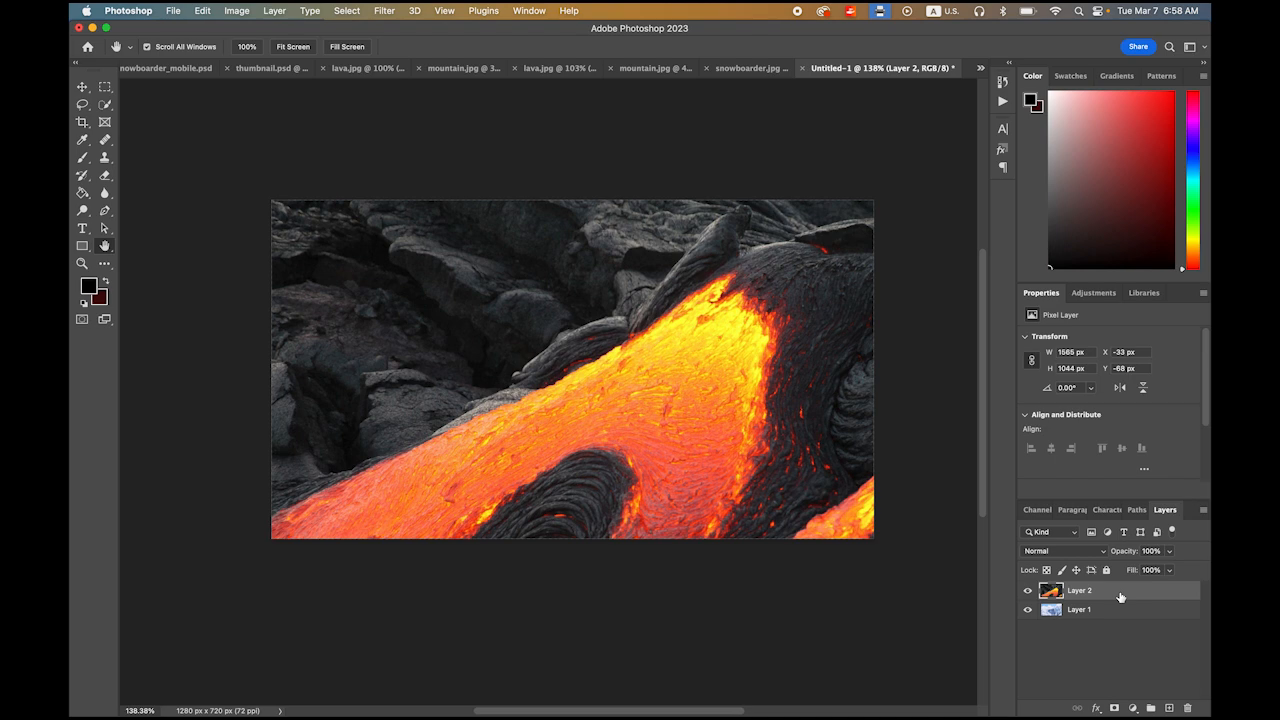
click(1114, 708)
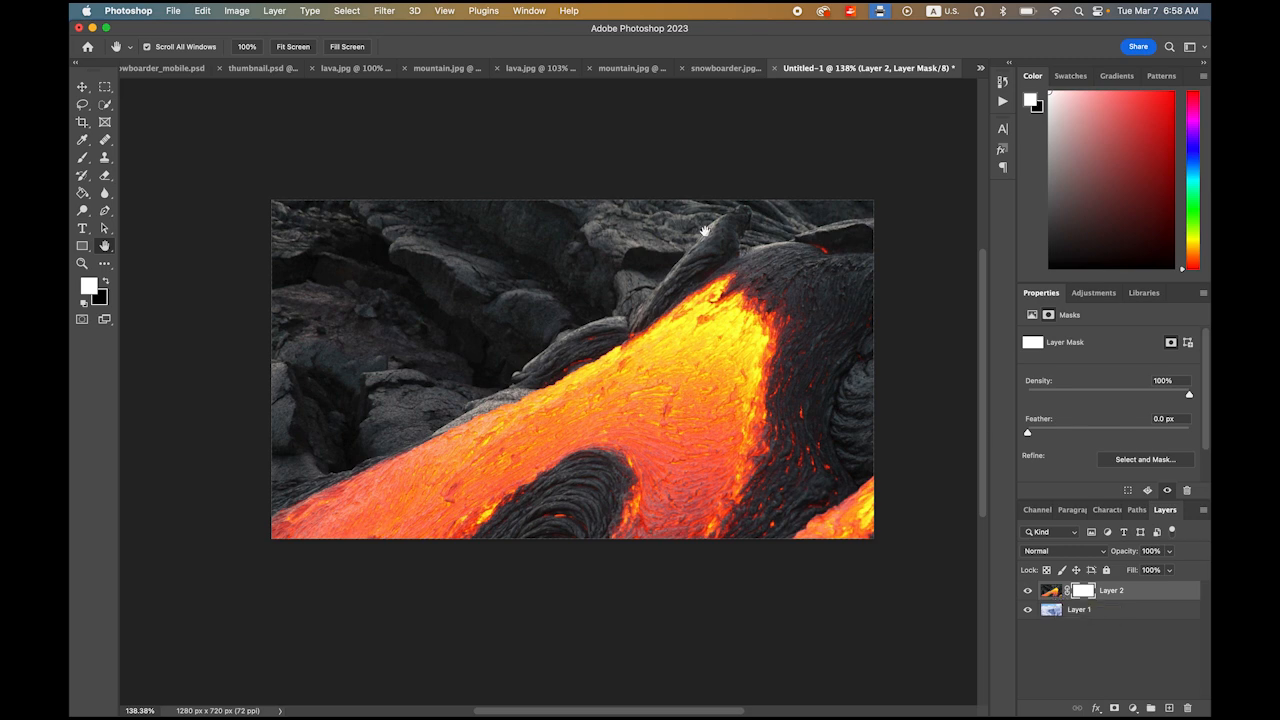
click(83, 192)
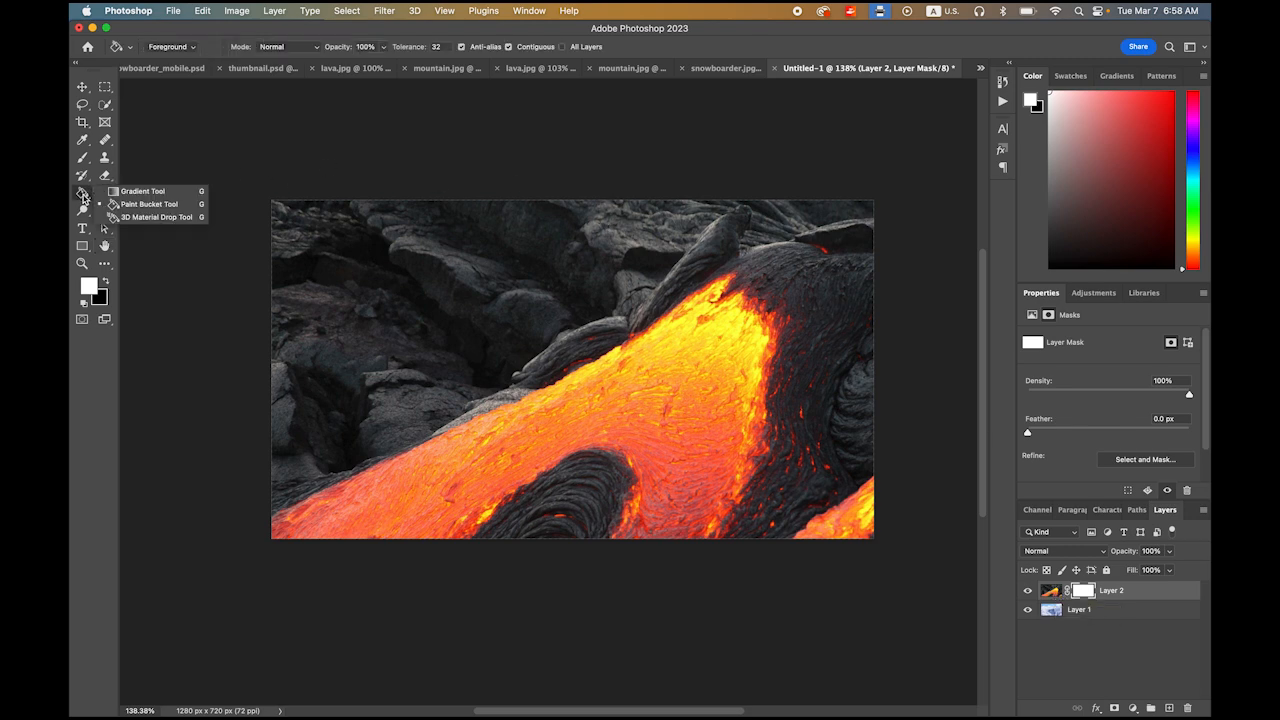
click(139, 193)
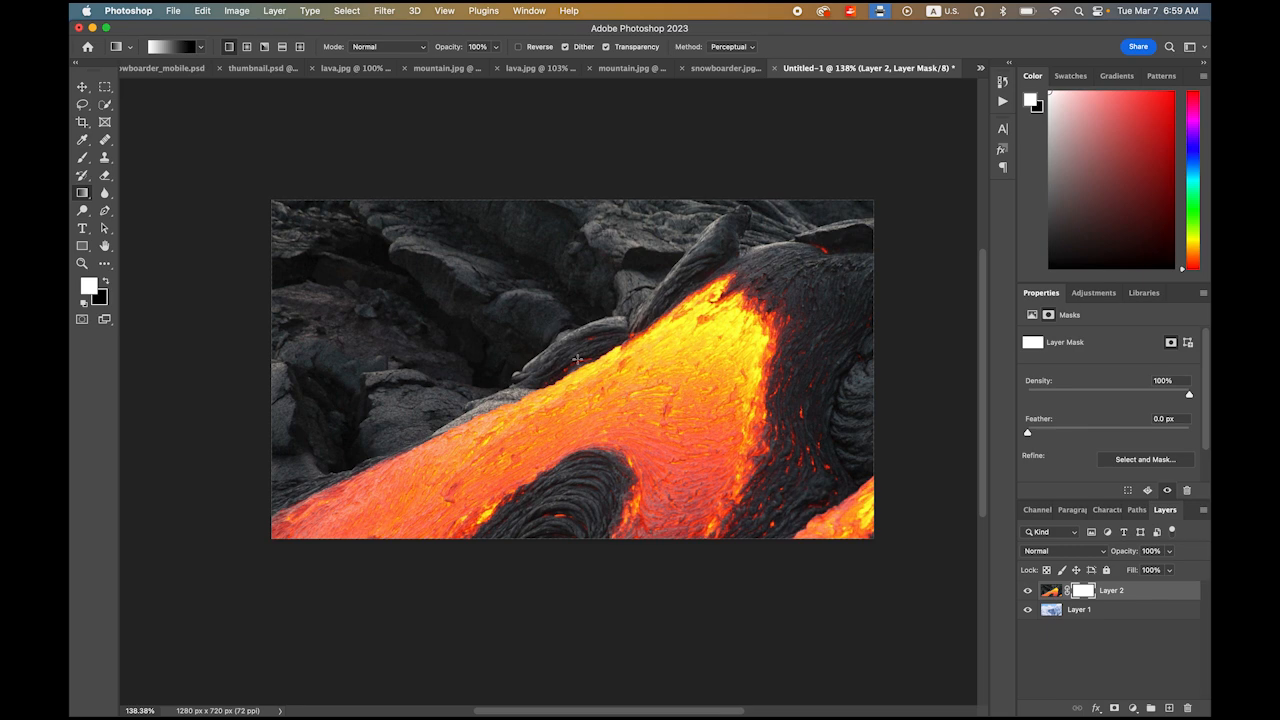
Step: Try a short diagonal white-to-black linear gradient on the lava layer's mask near the canvas centre, and undo it
drag(536, 345, 608, 398)
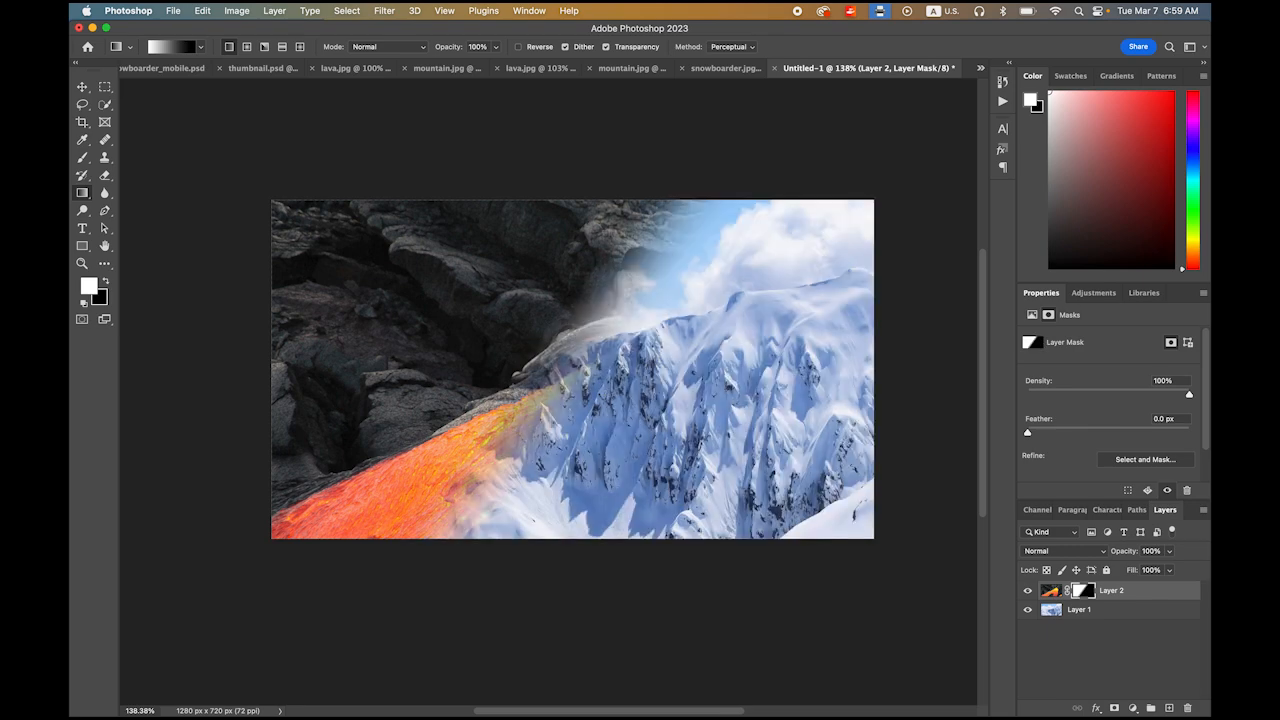
key(super+z)
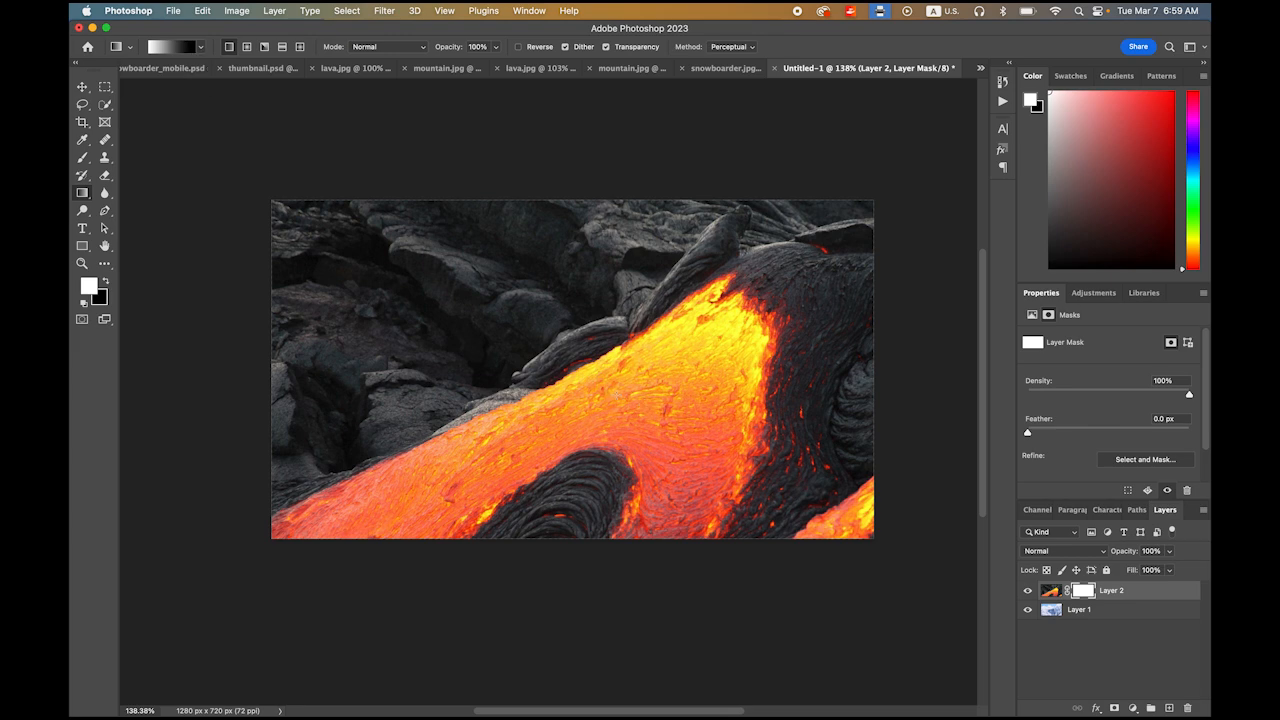
Step: Try white-to-black gradients in several directions on the lava layer's mask, undoing each one
drag(625, 398, 547, 338)
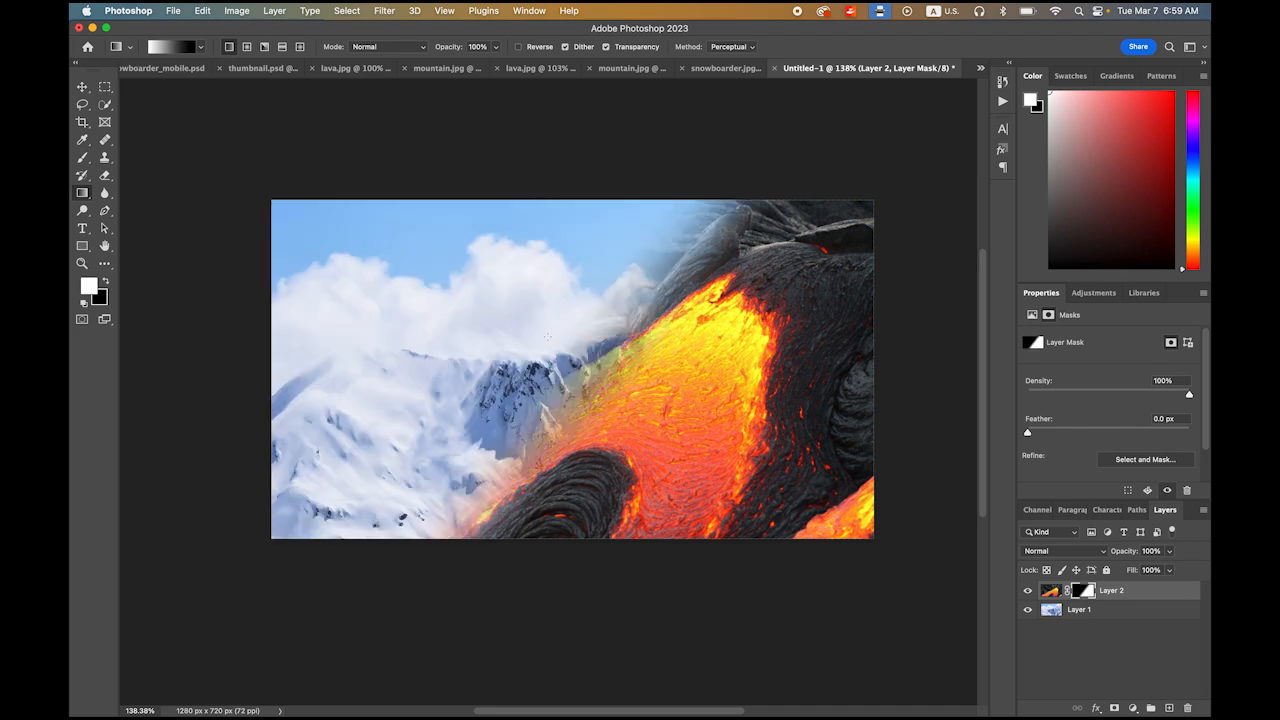
key(ctrl+z)
drag(482, 329, 537, 432)
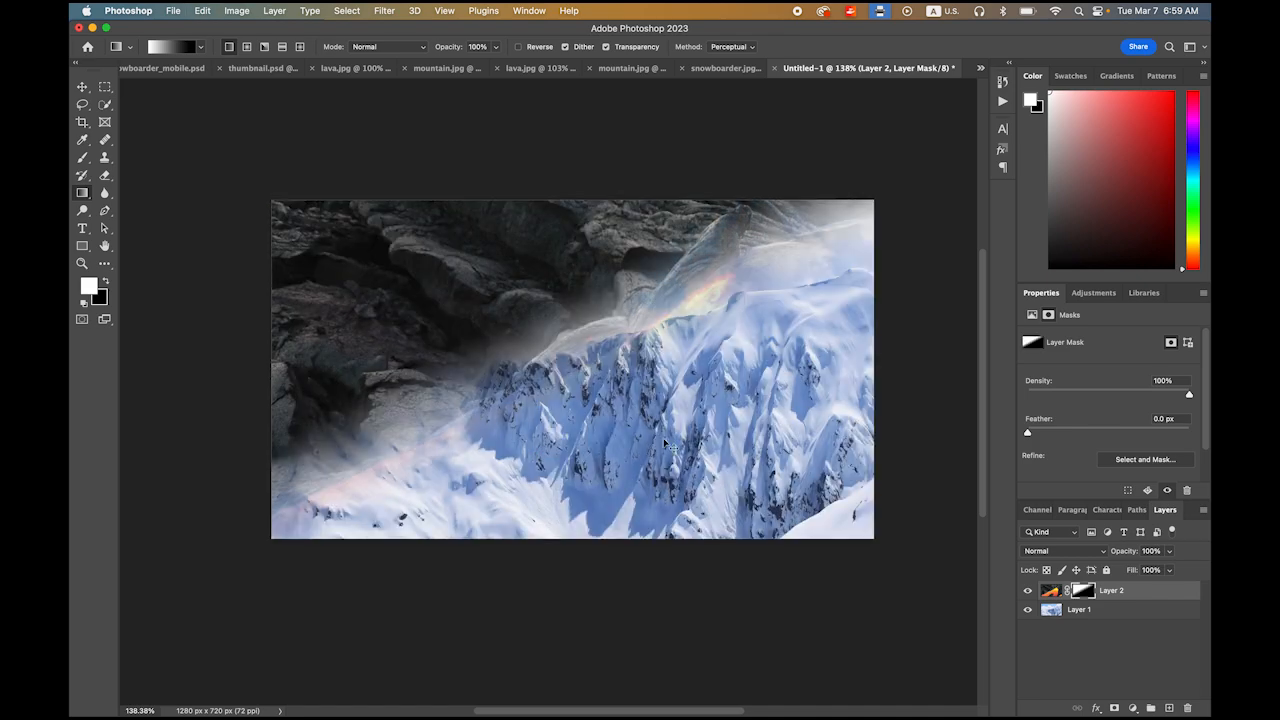
key(ctrl+z)
drag(651, 323, 560, 352)
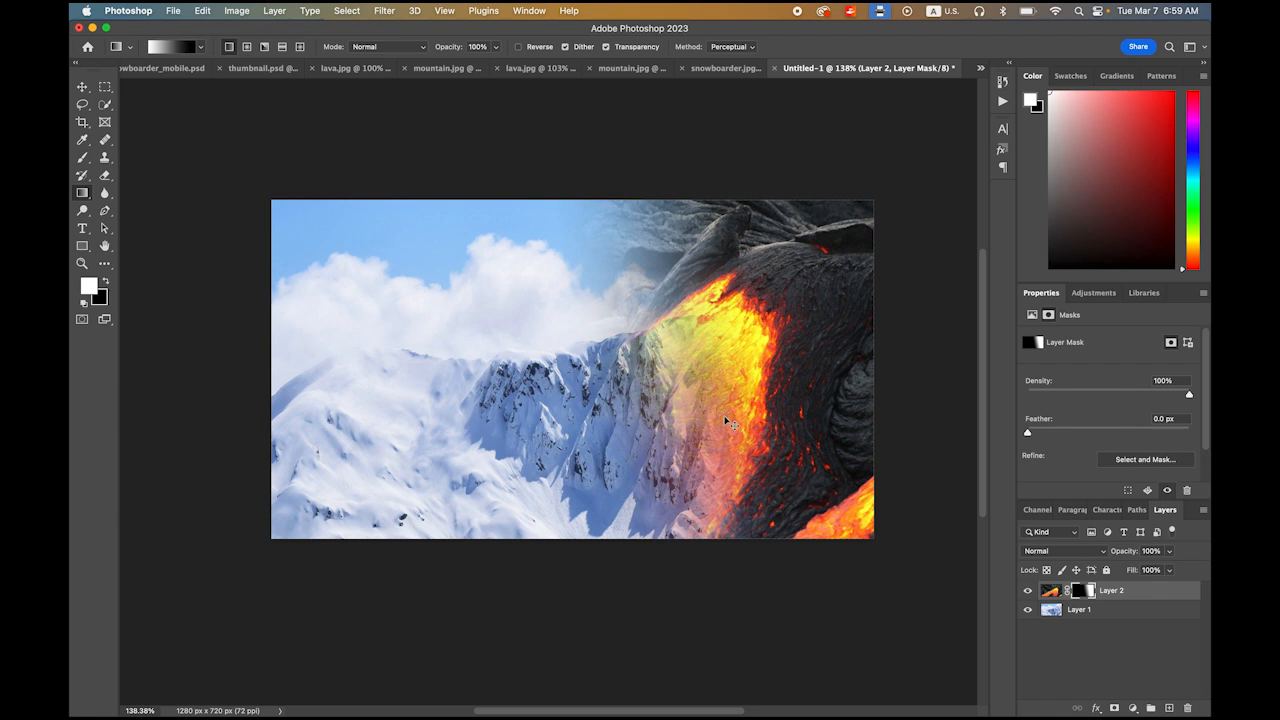
key(ctrl+z)
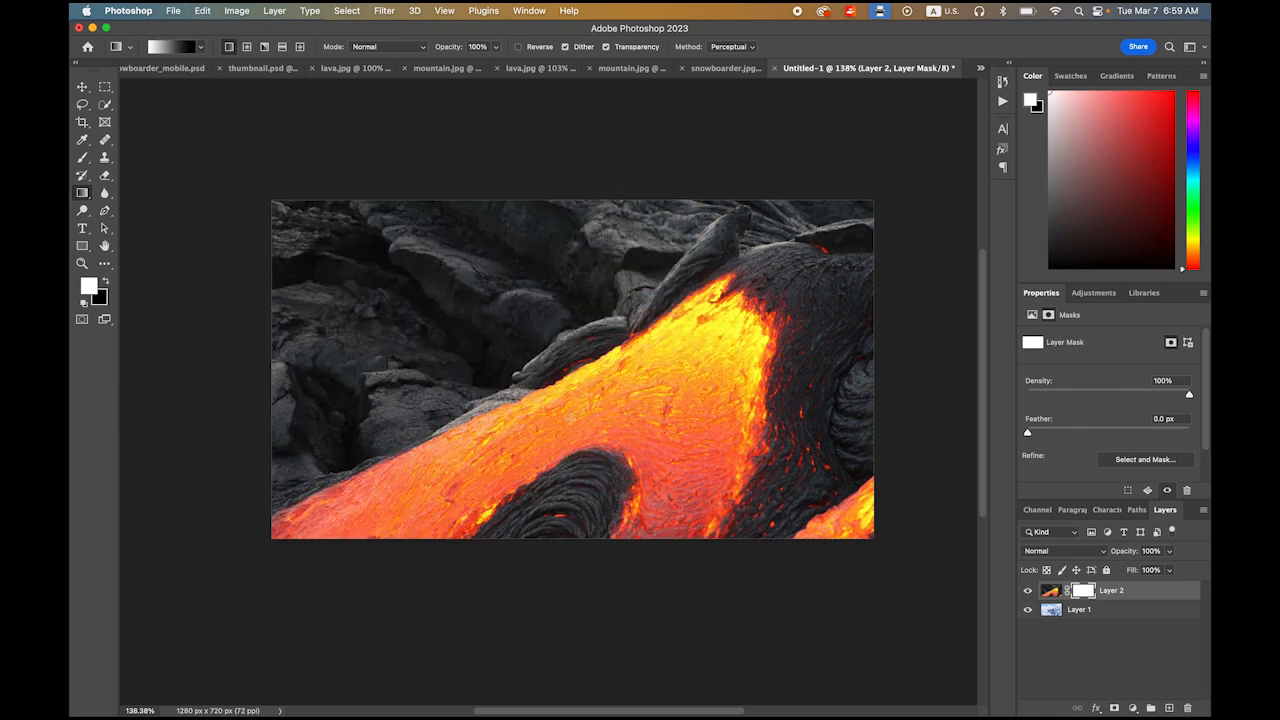
drag(556, 372, 554, 352)
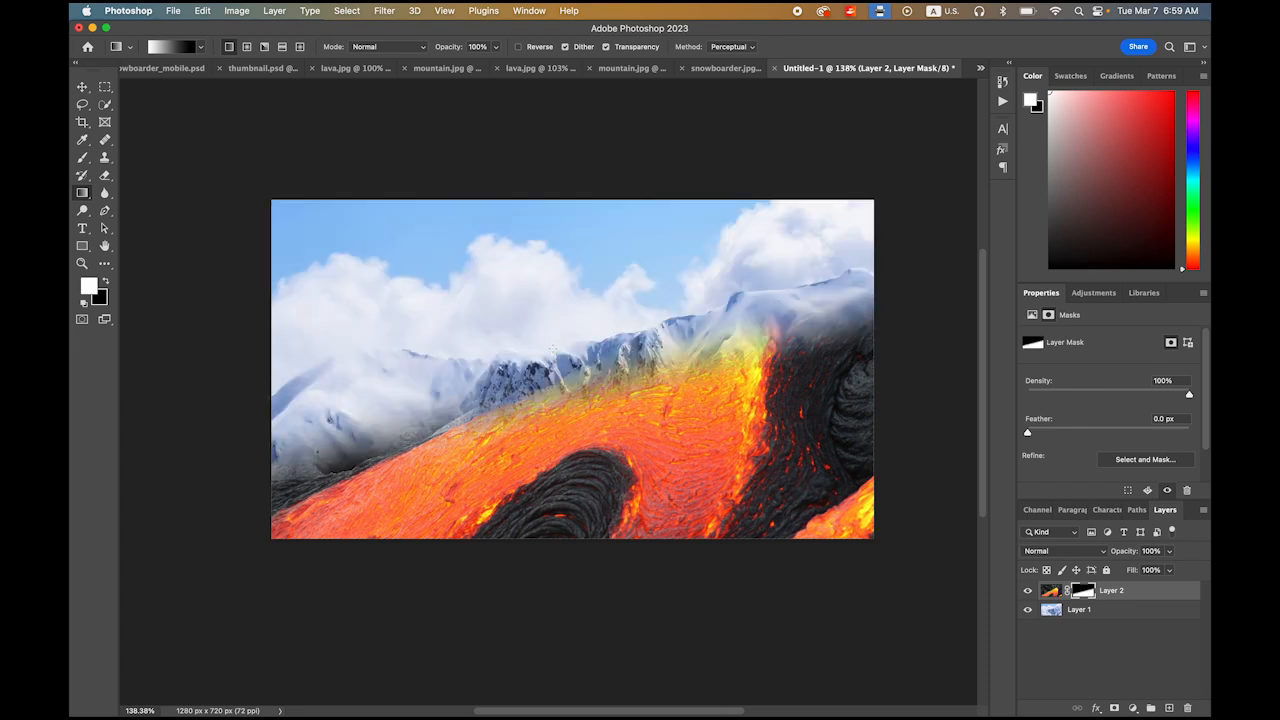
key(ctrl+z)
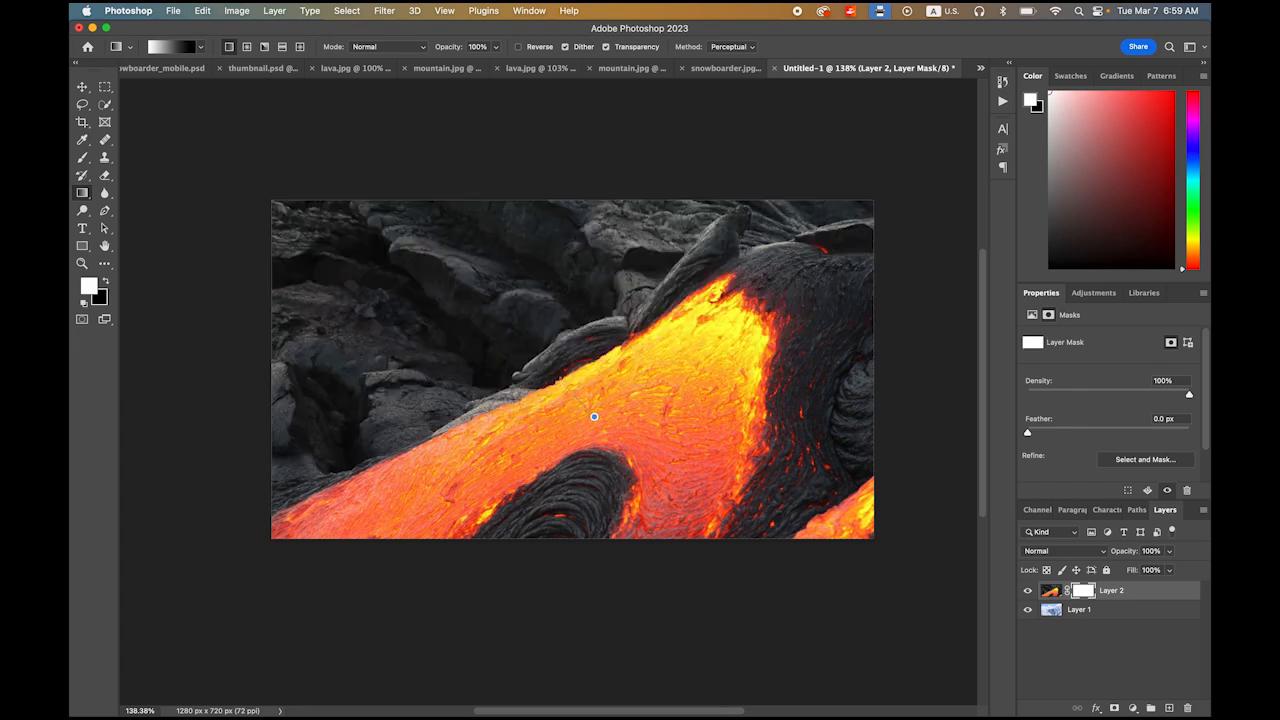
Step: Try short diagonal gradients on Layer 2's mask running from the lava flow up toward the sky, undoing each one
drag(594, 416, 549, 368)
key(ctrl+z)
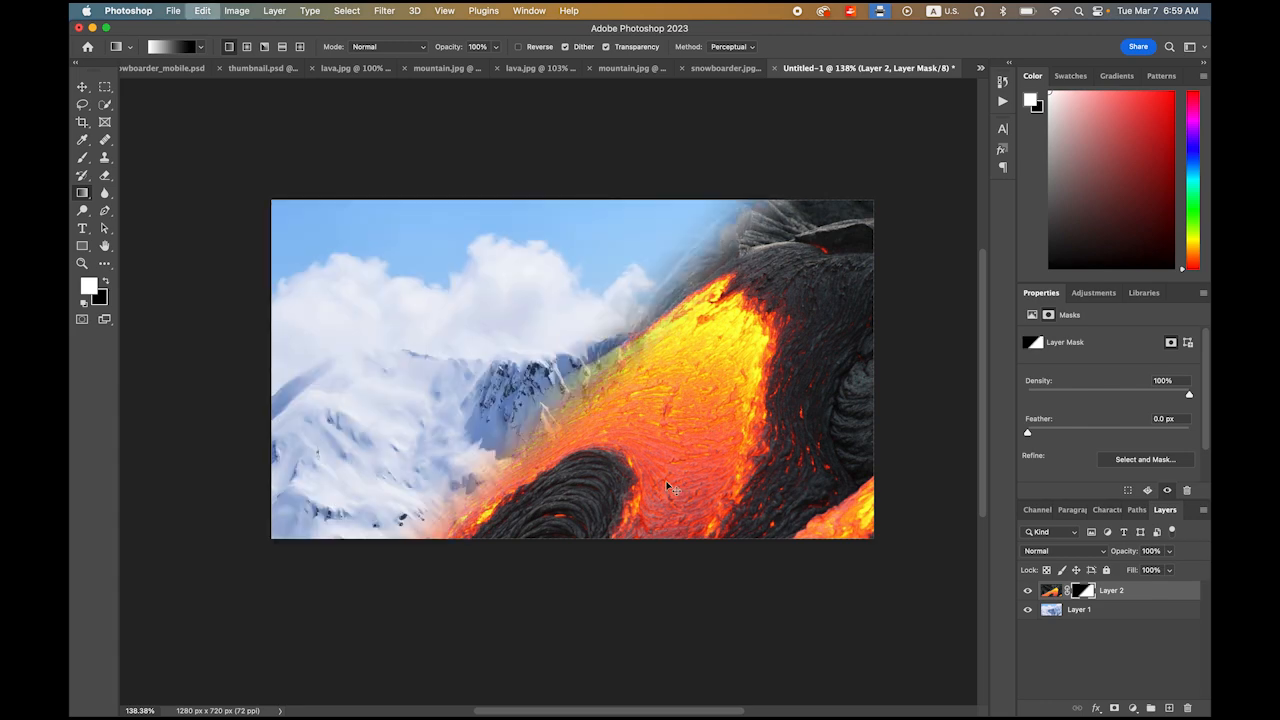
drag(614, 400, 557, 329)
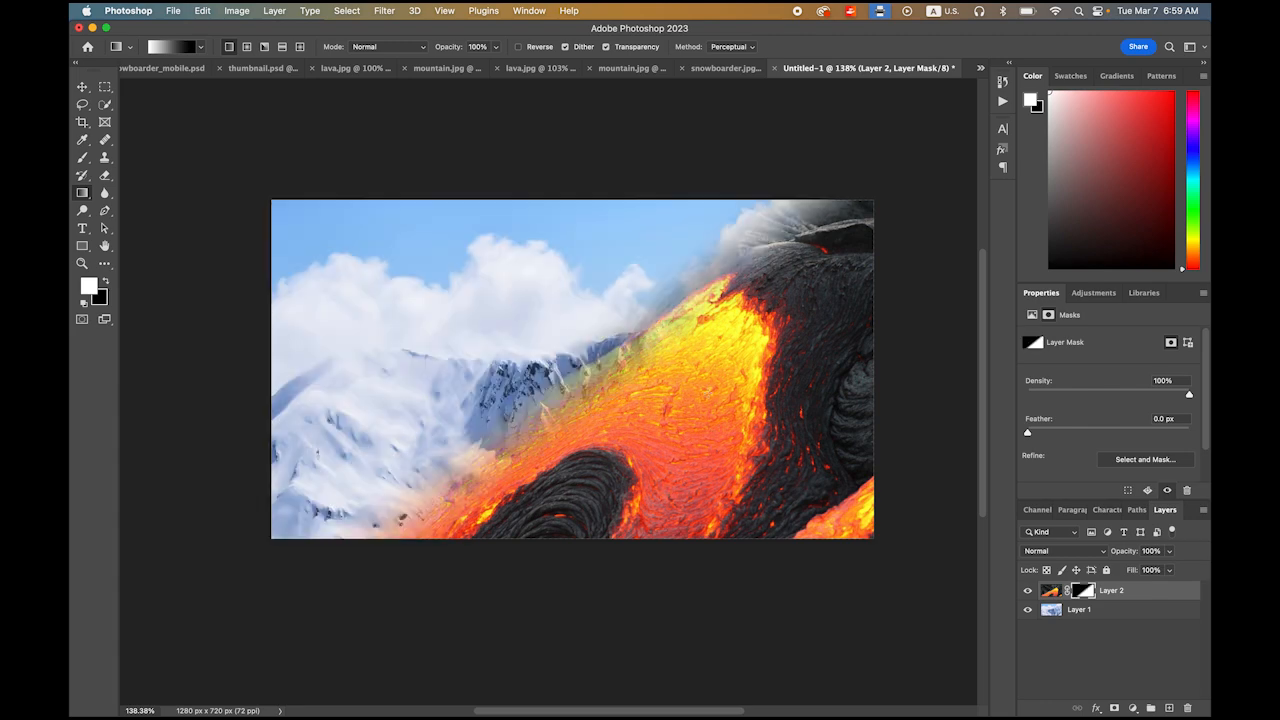
key(ctrl+z)
drag(610, 415, 582, 332)
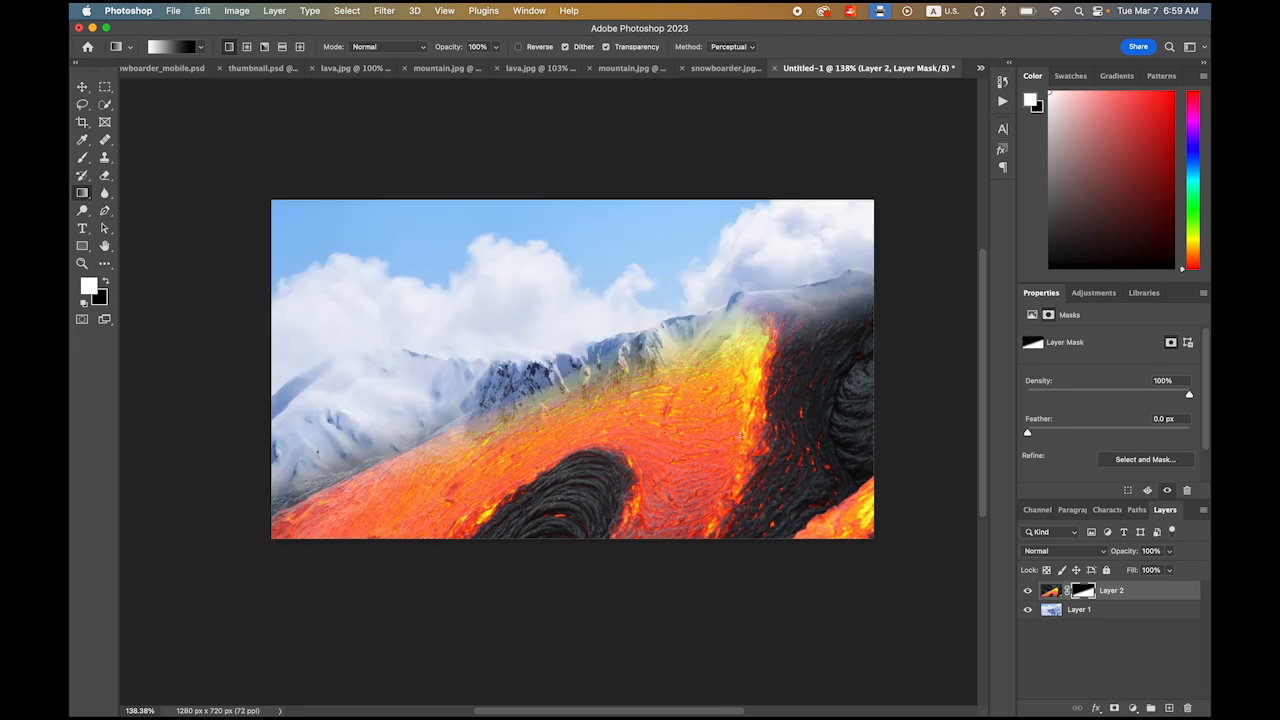
key(super+z)
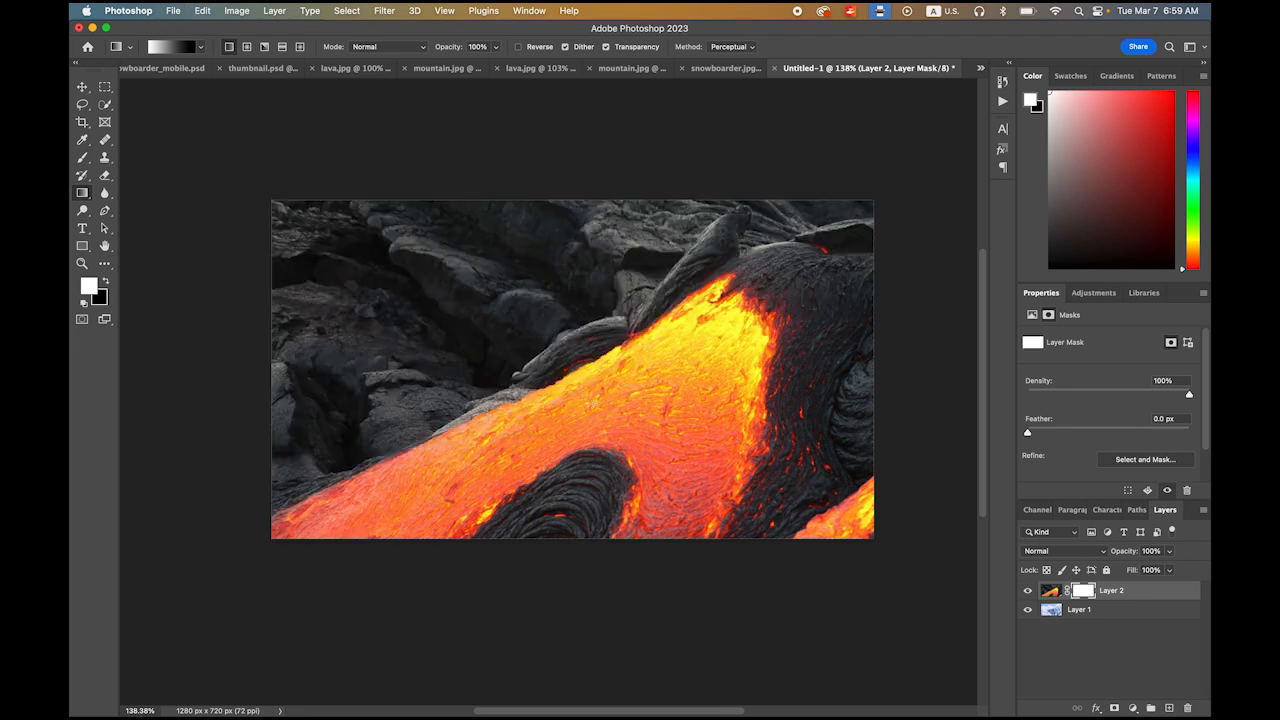
Step: Test further gradient angles and lengths on the lava layer's mask, undoing each attempt
key(super+shift+z)
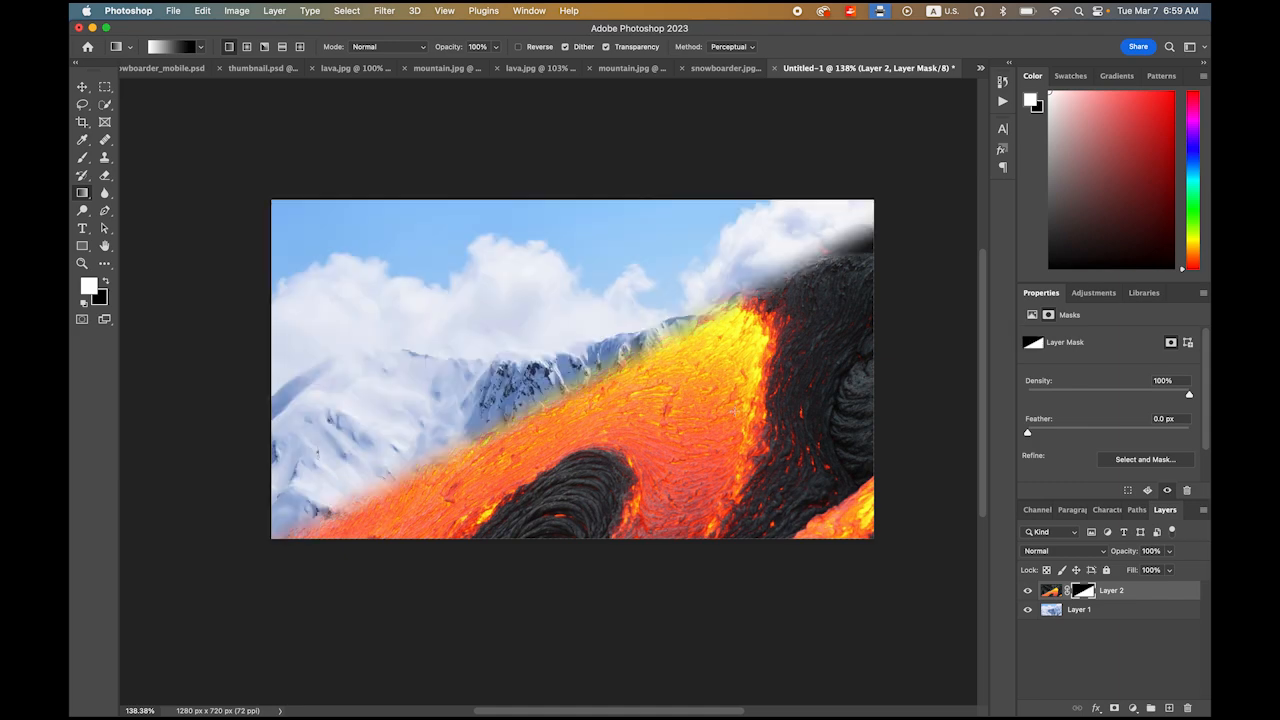
key(super+z)
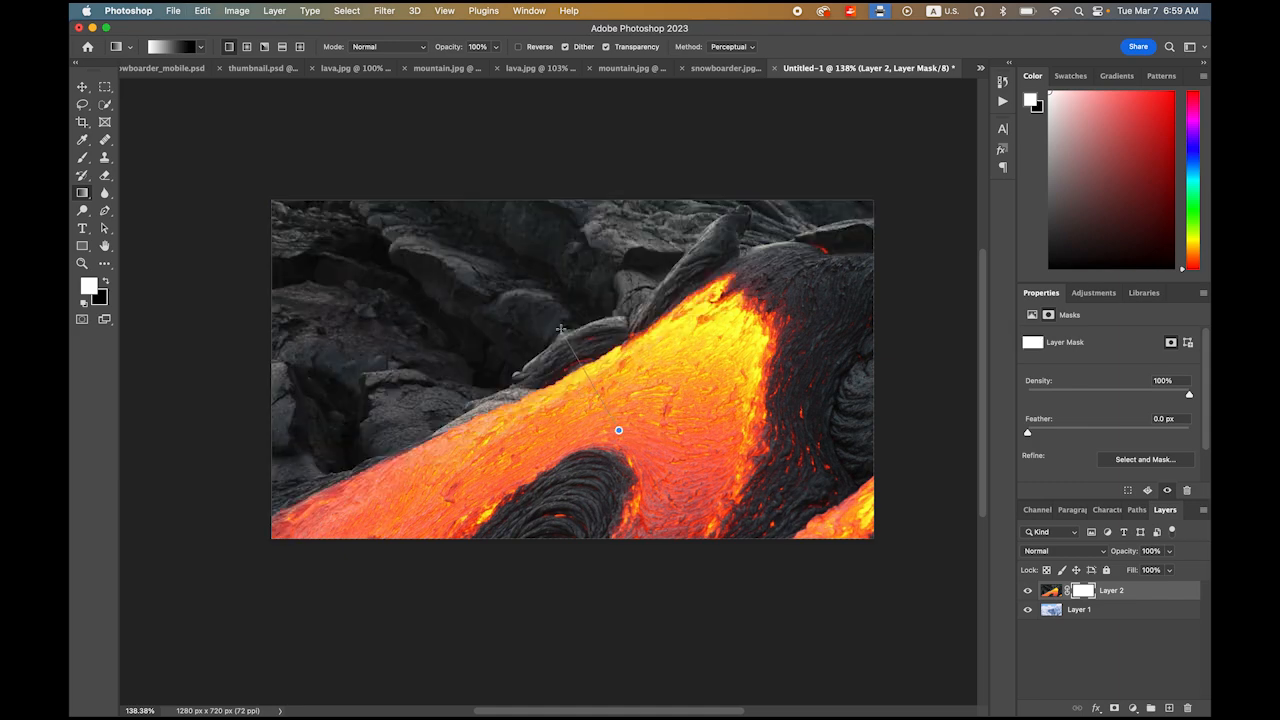
key(super+shift+z)
key(super+z)
key(super+shift+z)
key(super+z)
Step: Draw a steep white-to-black gradient on Layer 2's mask from the lava flow up past the rock ridge, blending lava into the mountains
drag(577, 420, 554, 372)
key(super+z)
drag(606, 430, 578, 316)
key(super+z)
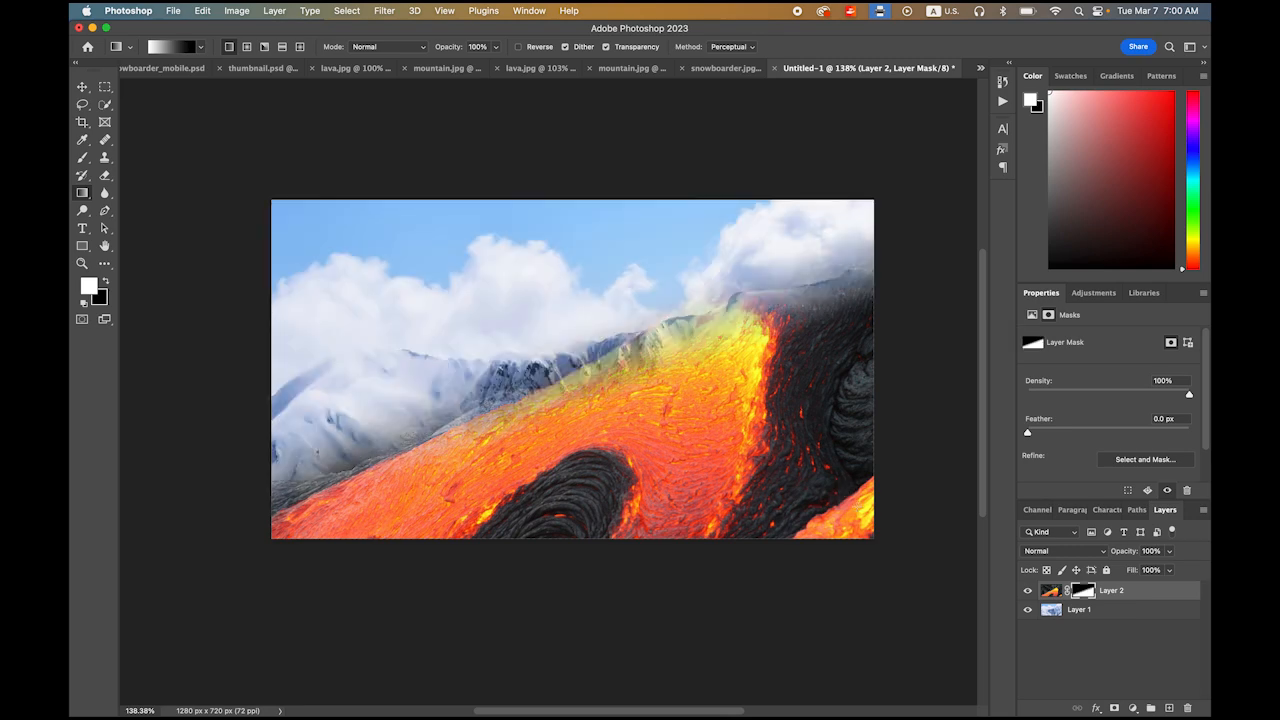
Step: Move the mountain layer, Layer 1, slightly up and to the right, to about X -252 px, Y -264 px
click(82, 87)
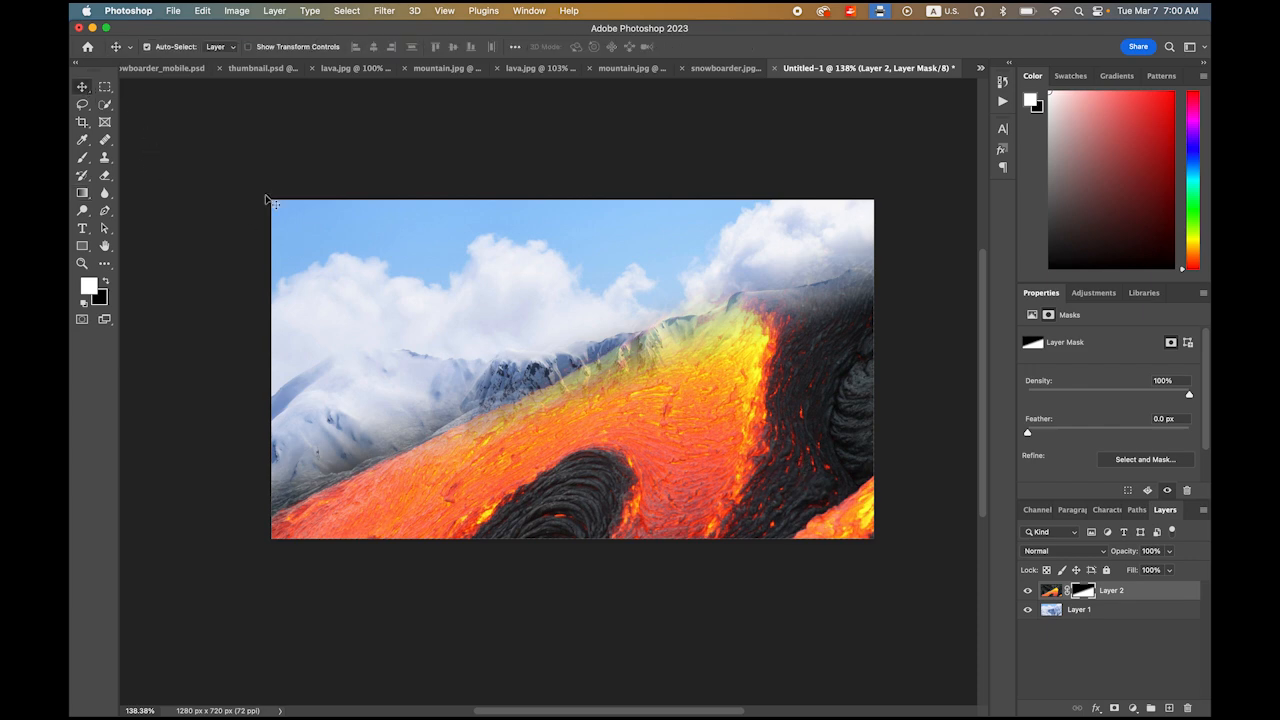
click(1105, 614)
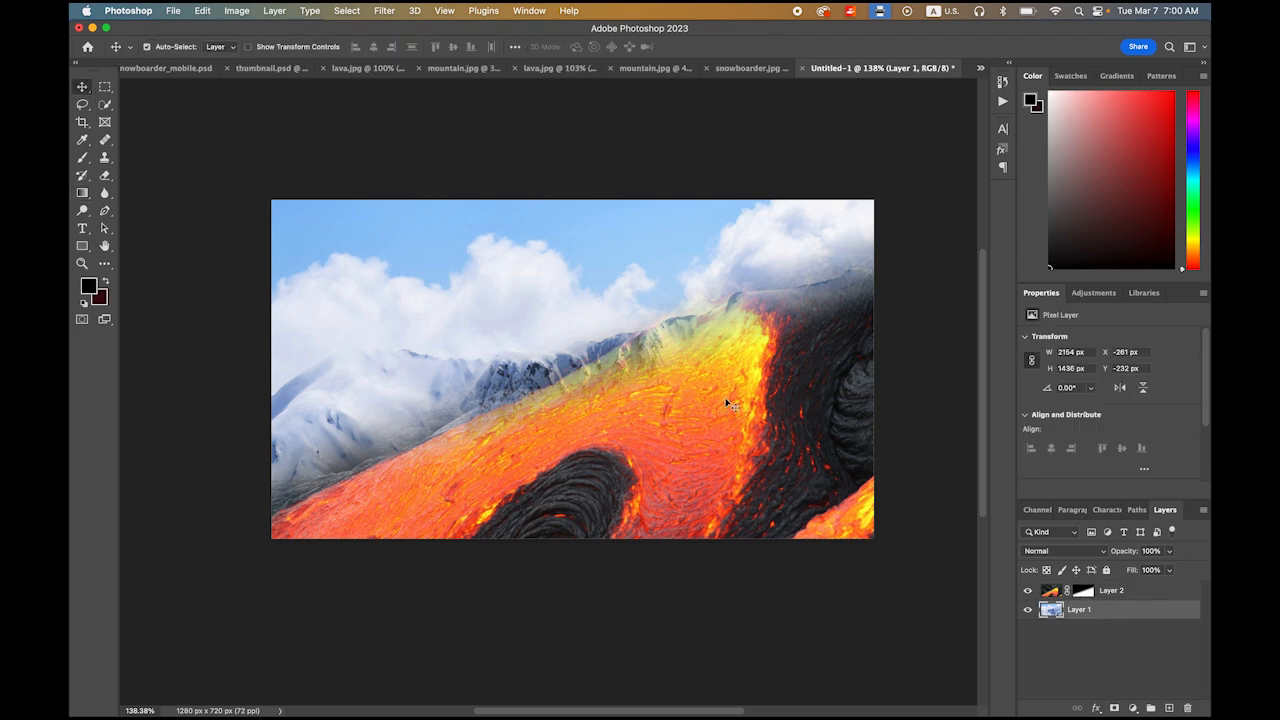
mouse_move(519, 336)
mouse_down()
mouse_move(513, 324)
mouse_move(526, 332)
mouse_up()
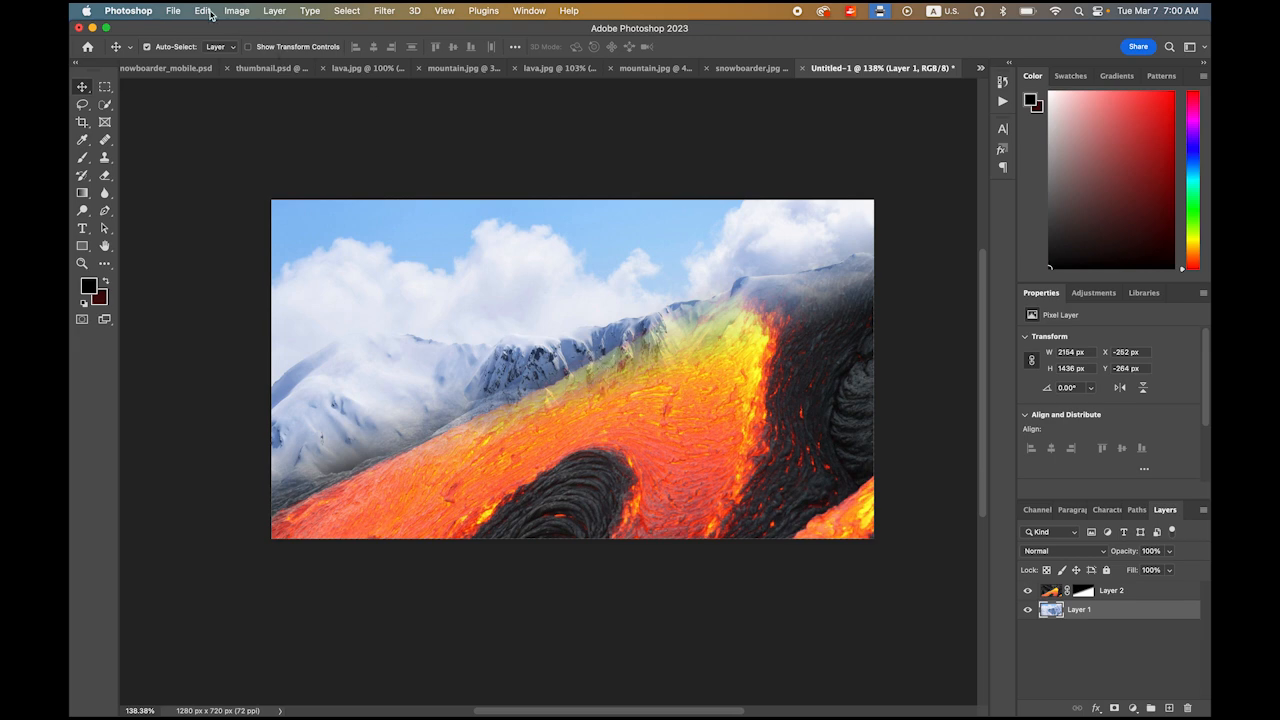
click(1093, 626)
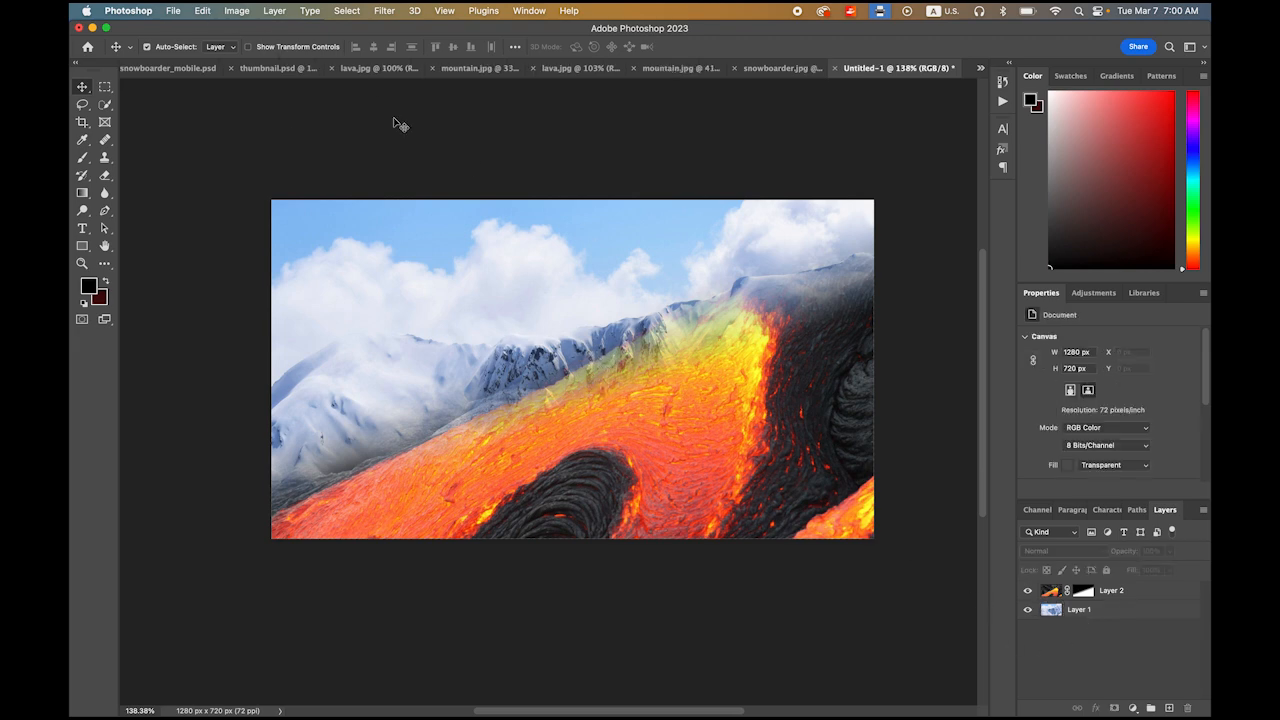
click(203, 11)
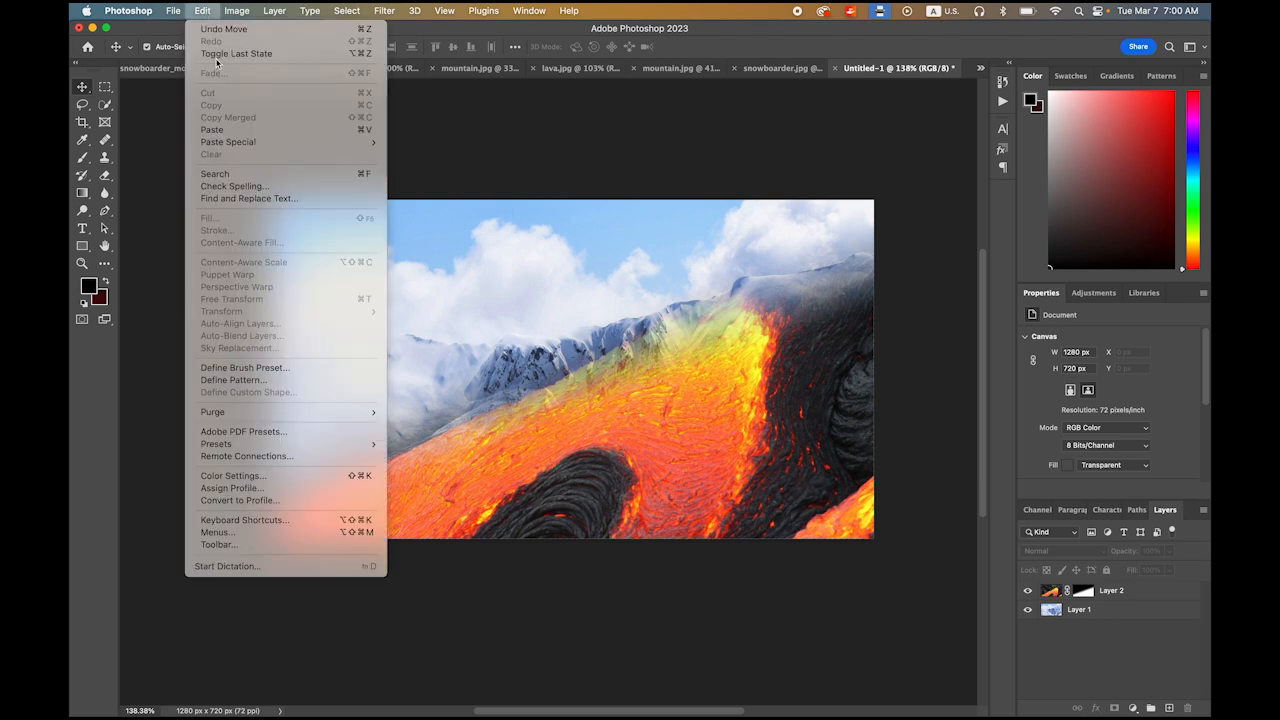
click(212, 12)
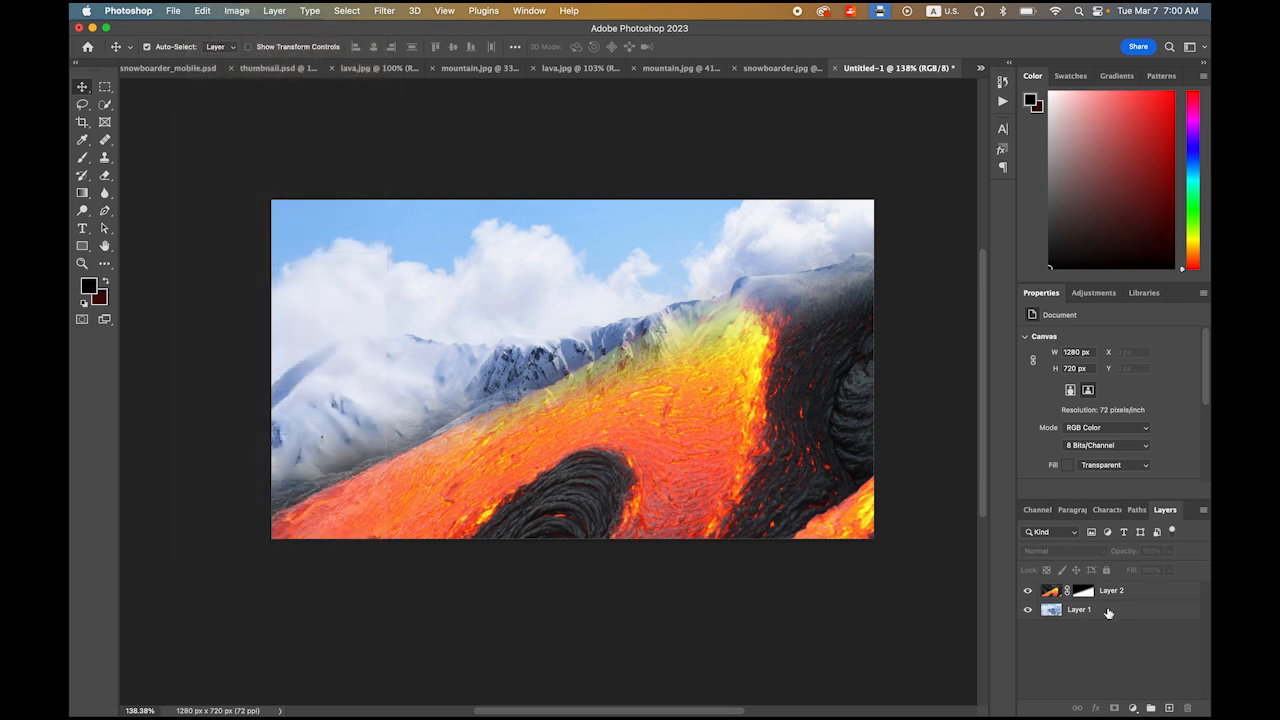
Step: Rotate the mountain layer, Layer 1, by about -4.36°, shift it slightly up and right, and apply the transform
click(1108, 610)
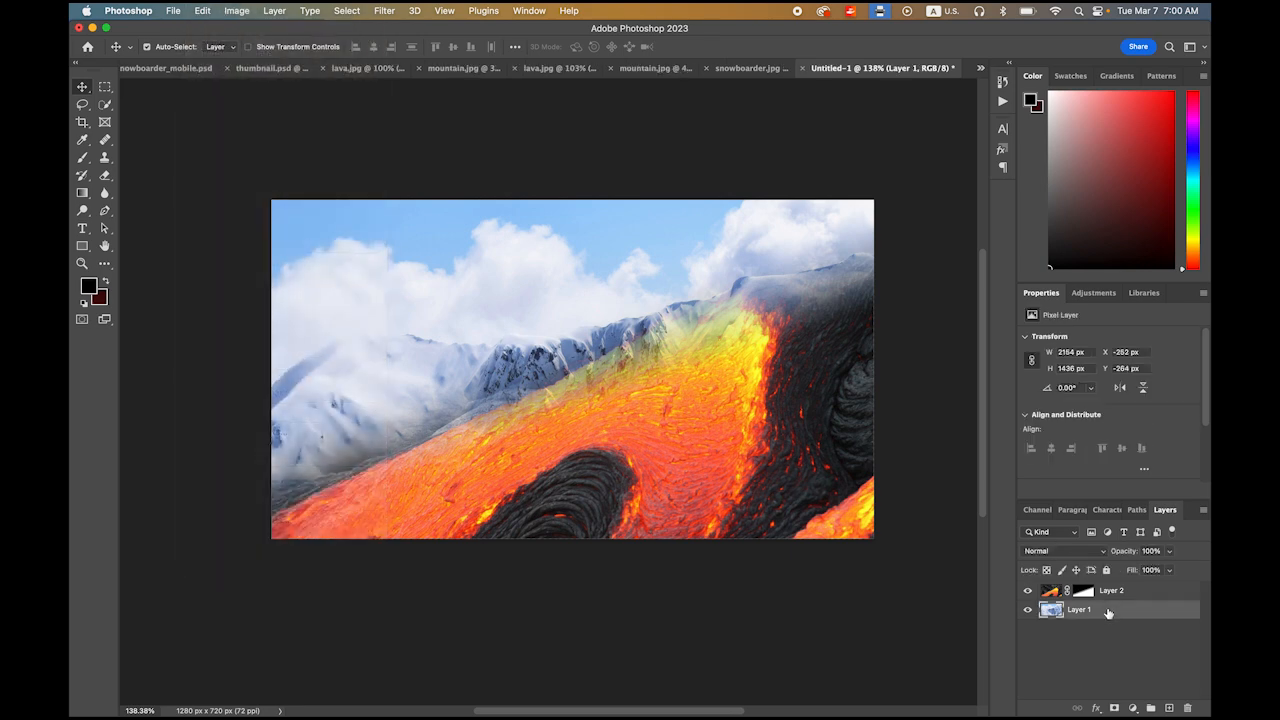
click(203, 11)
mouse_move(292, 312)
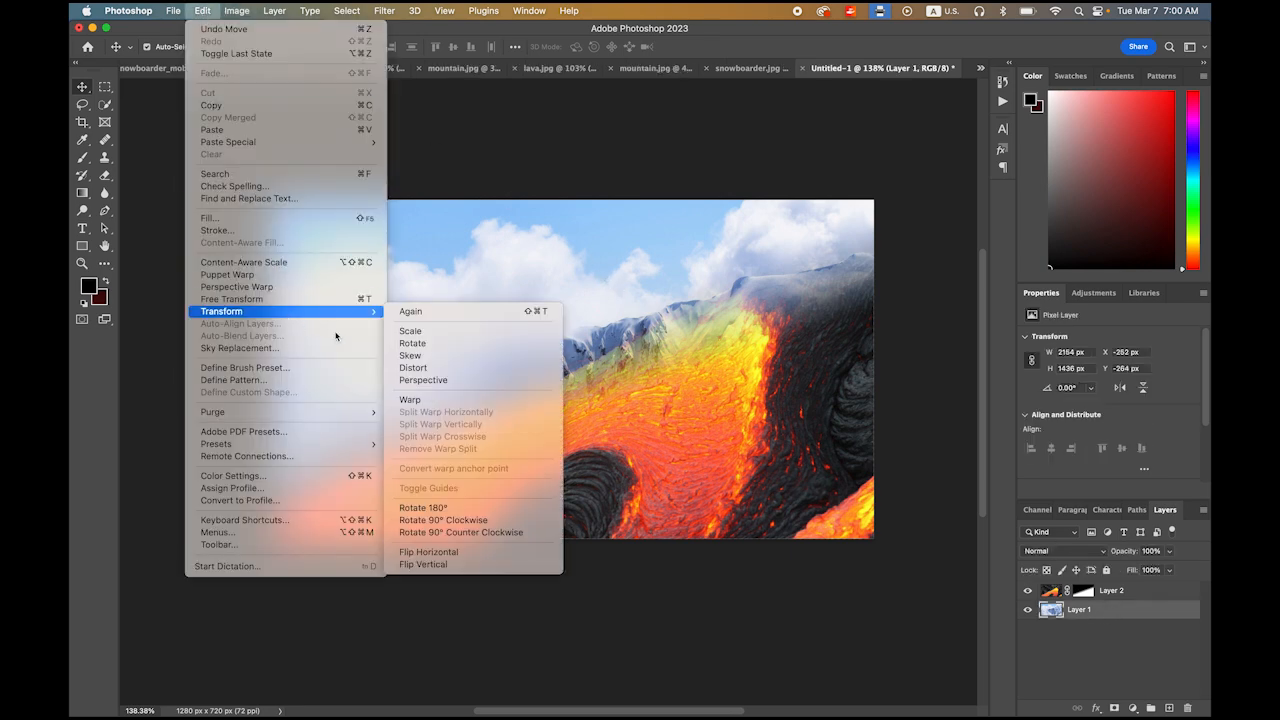
click(426, 346)
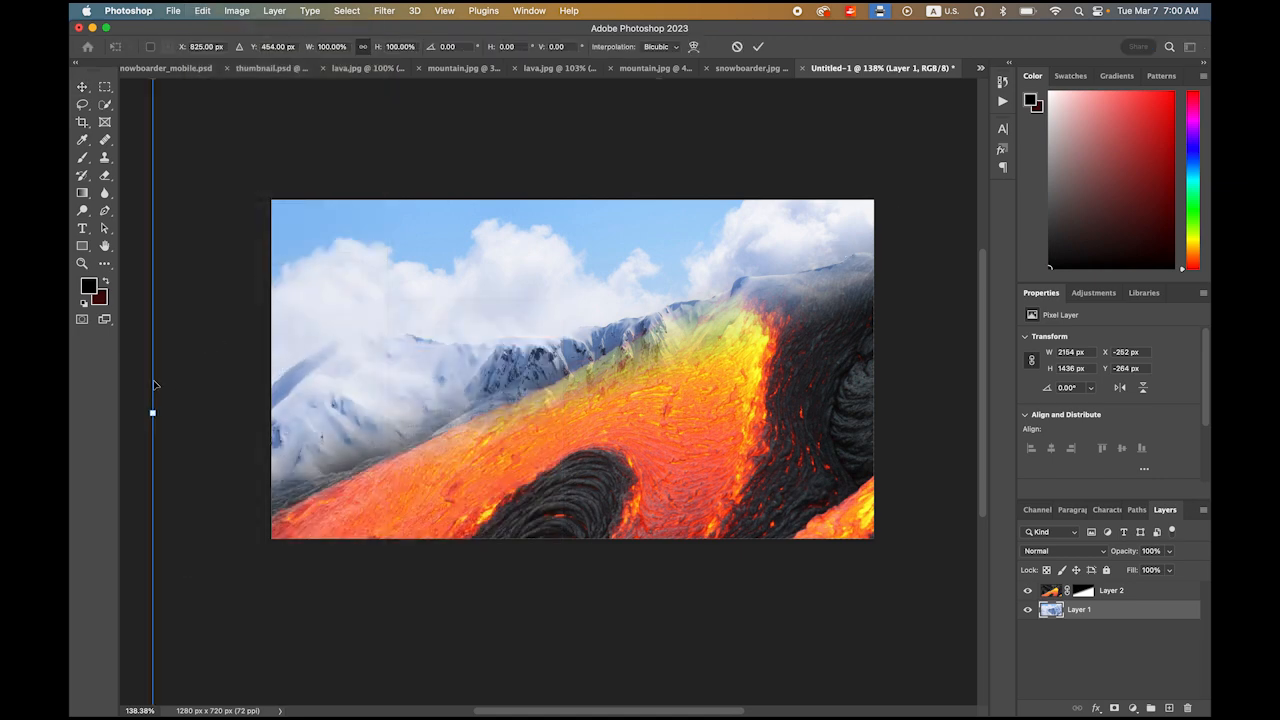
alt+super+click(447, 438)
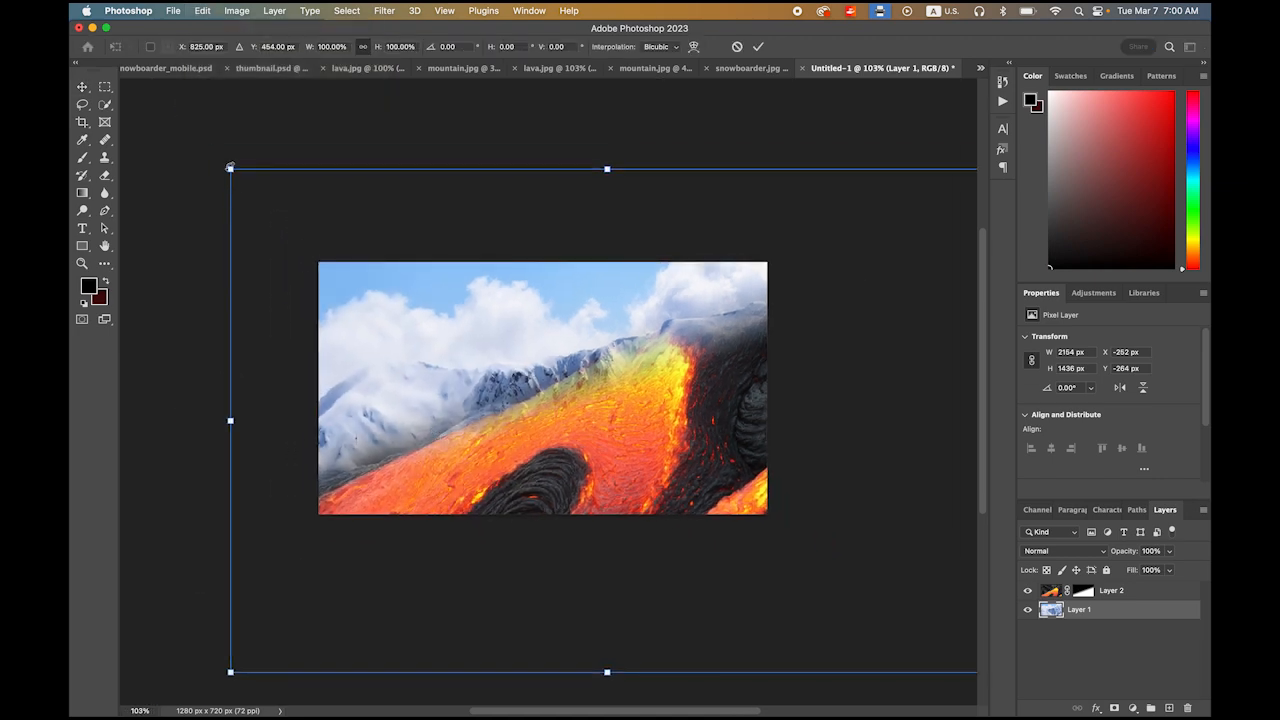
drag(224, 162, 194, 187)
drag(348, 322, 363, 315)
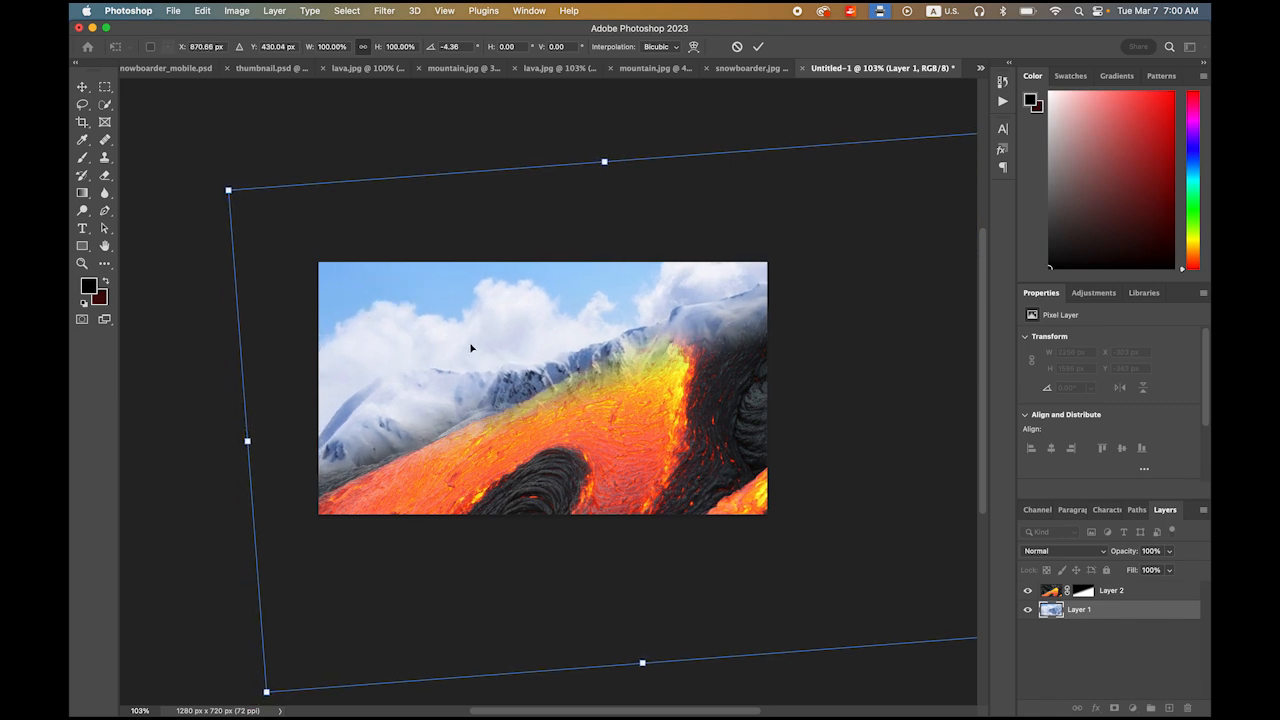
key(Return)
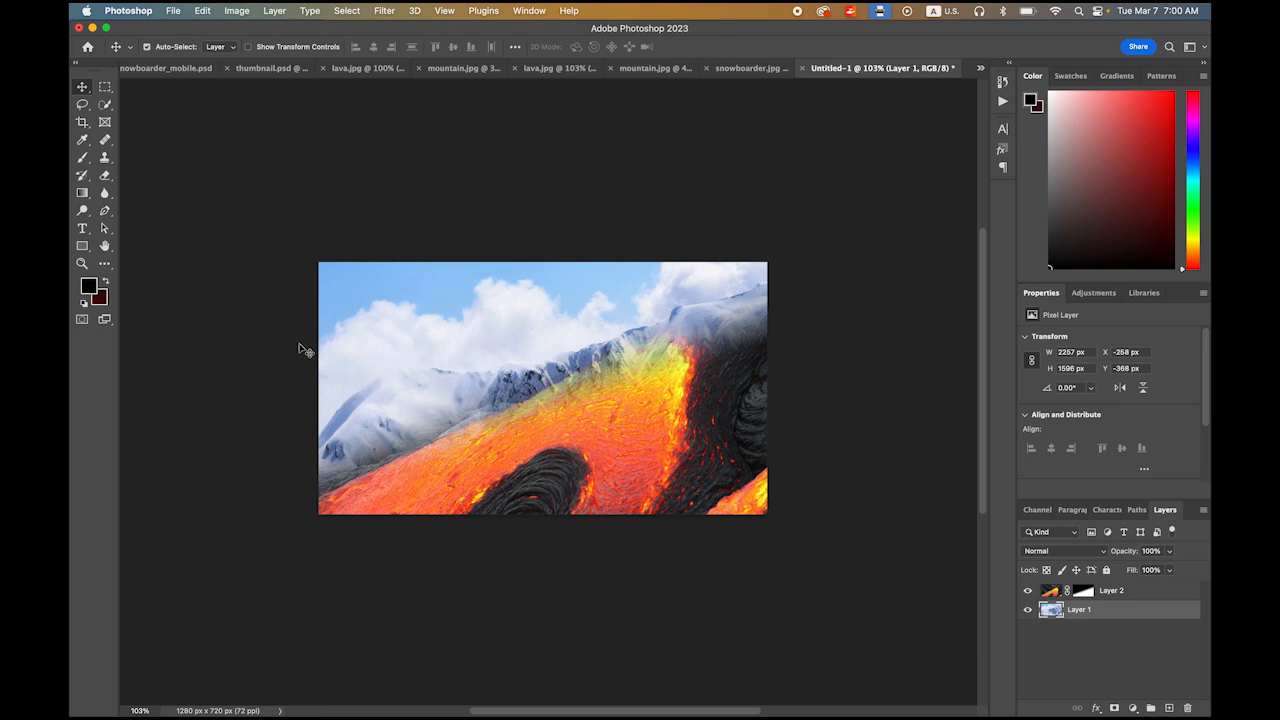
double_click(104, 245)
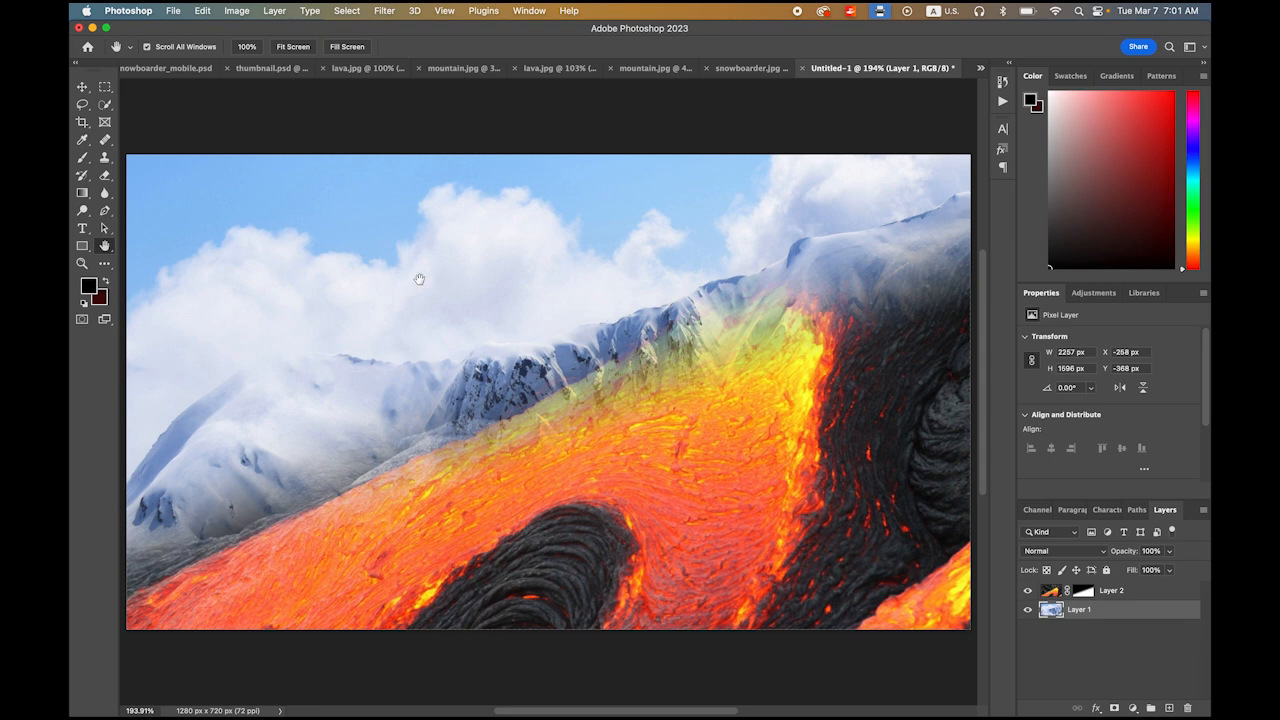
Step: In snowboarder.jpg, switch to the Quick Selection tool and unlock the Background layer
click(748, 68)
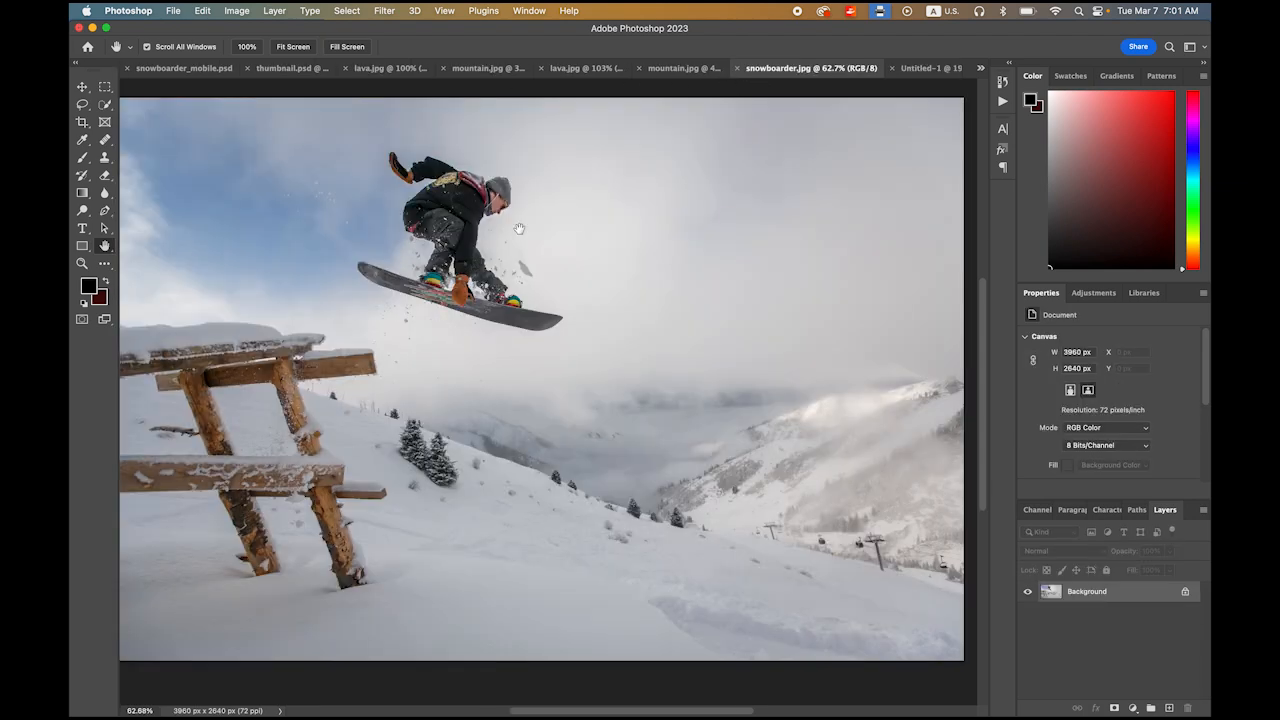
scroll(463, 193, up, 1)
scroll(463, 193, up, 5)
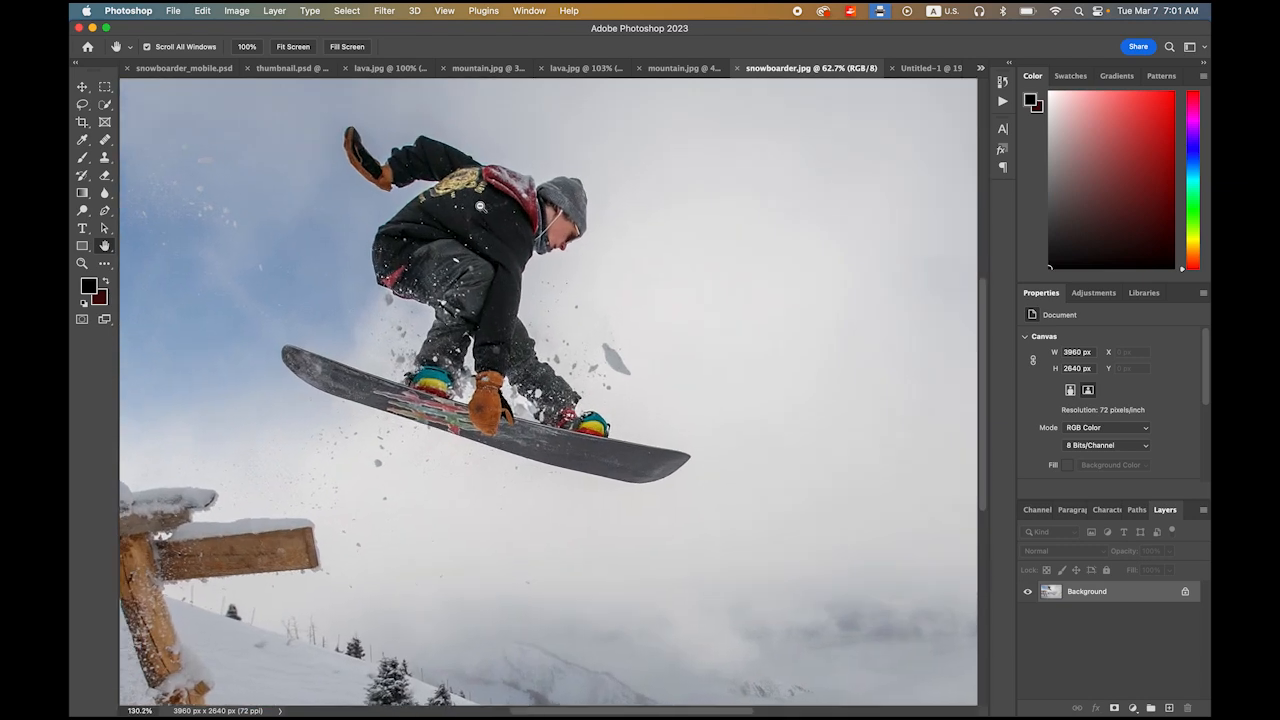
drag(604, 248, 642, 270)
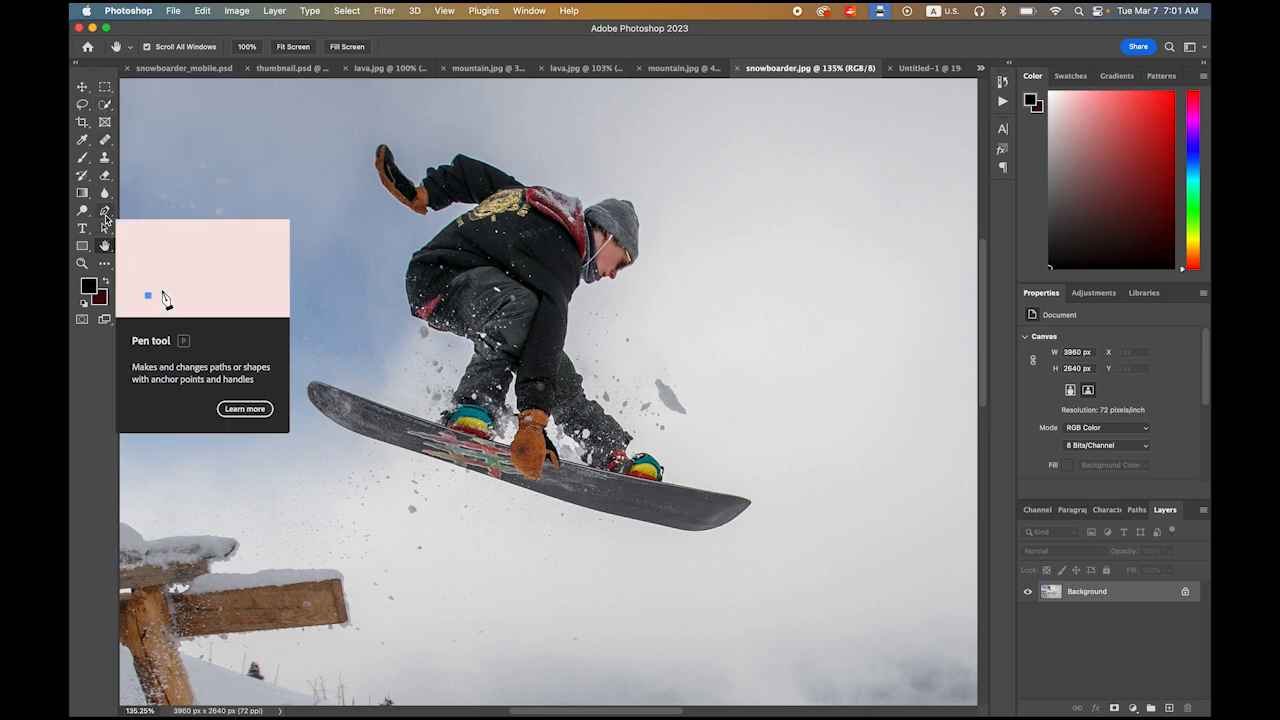
click(106, 109)
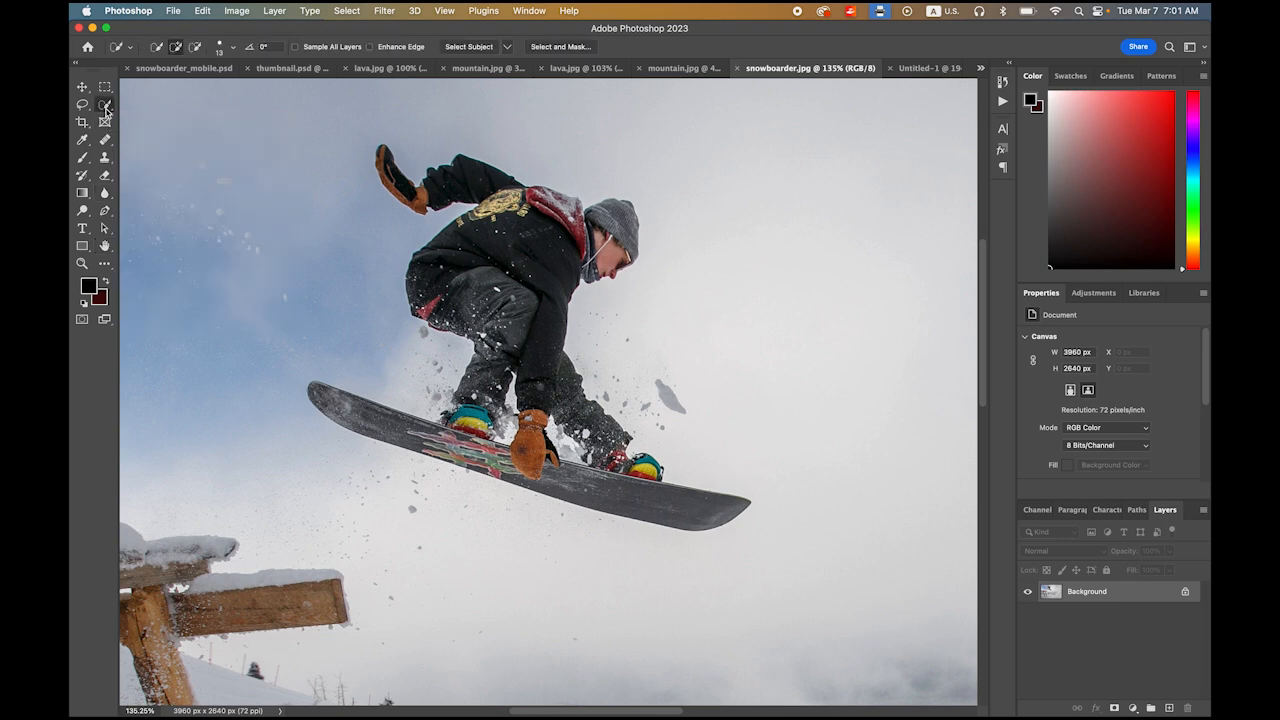
mouse_move(106, 109)
mouse_down()
mouse_move(148, 129)
mouse_move(107, 110)
mouse_move(168, 116)
mouse_up()
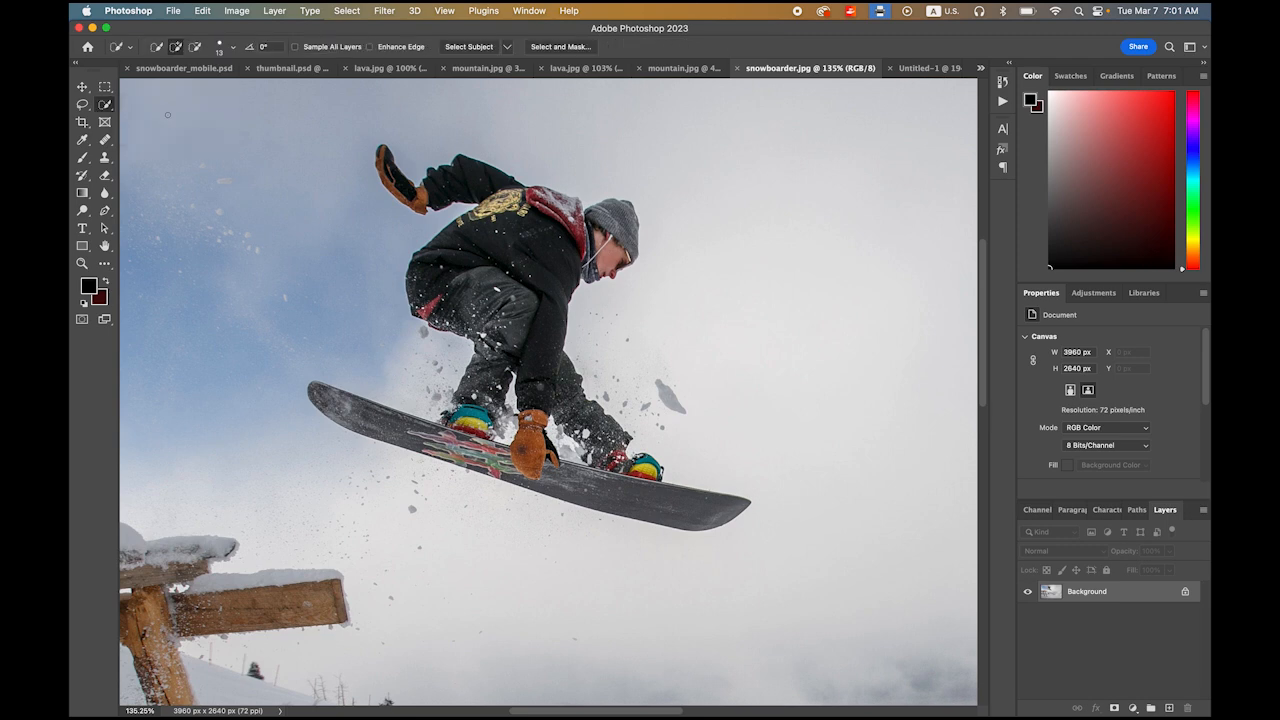
click(1185, 593)
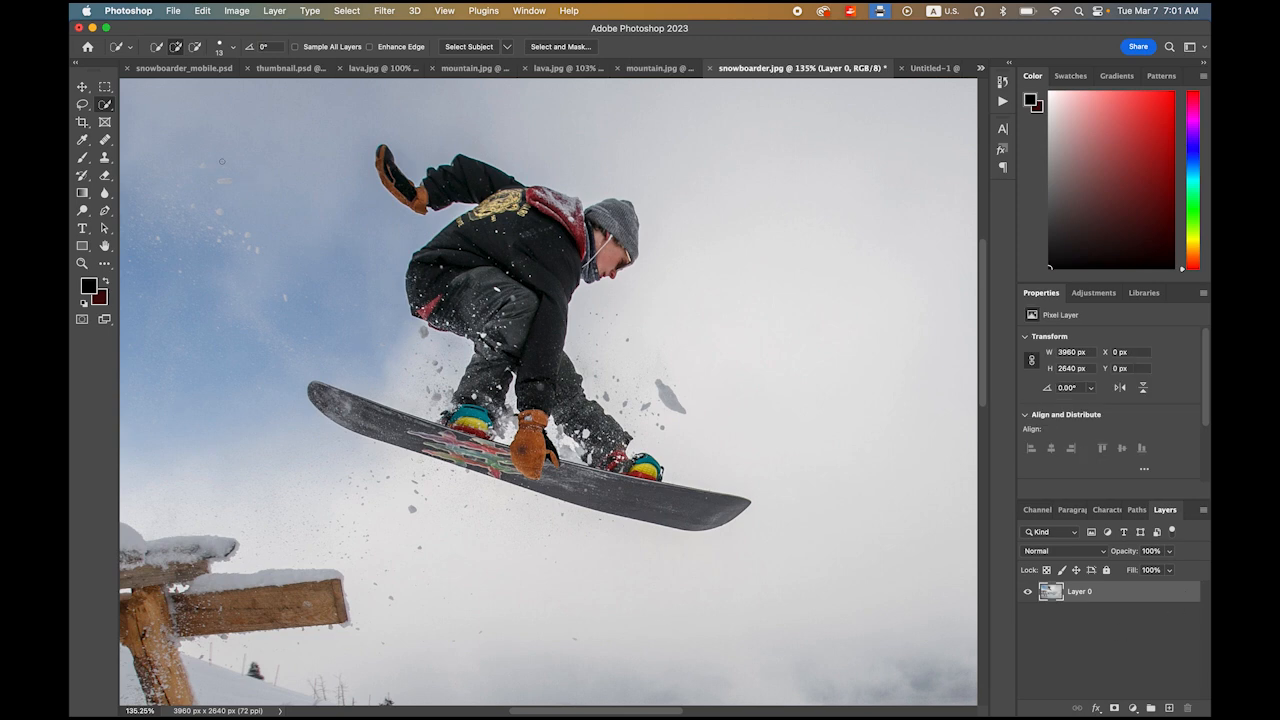
Step: Set the Quick Selection brush size to 33 px
click(232, 50)
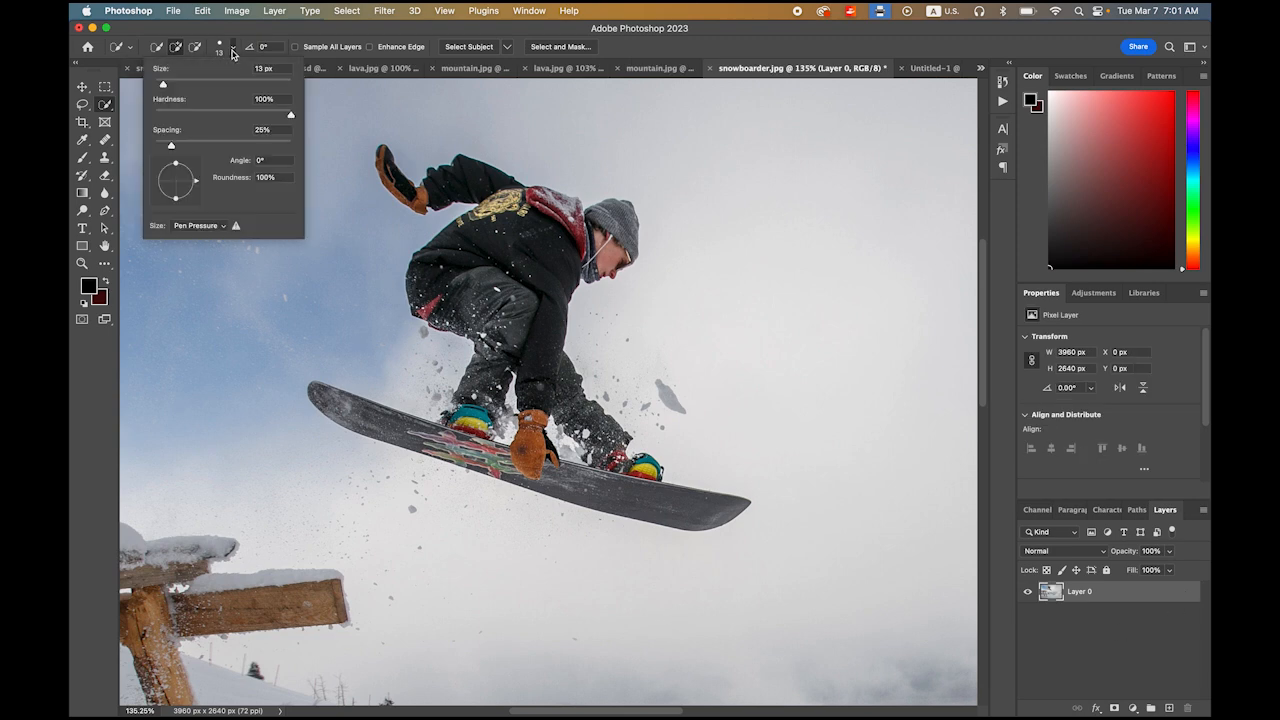
drag(165, 87, 177, 88)
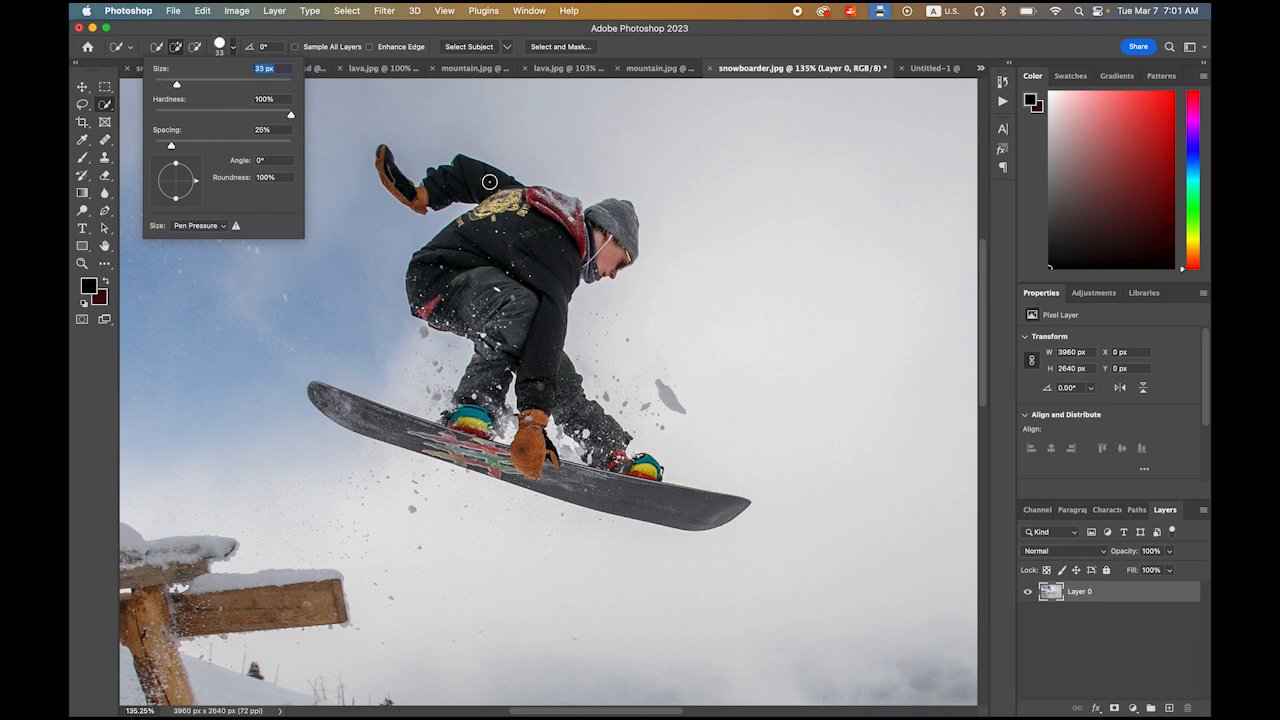
click(232, 50)
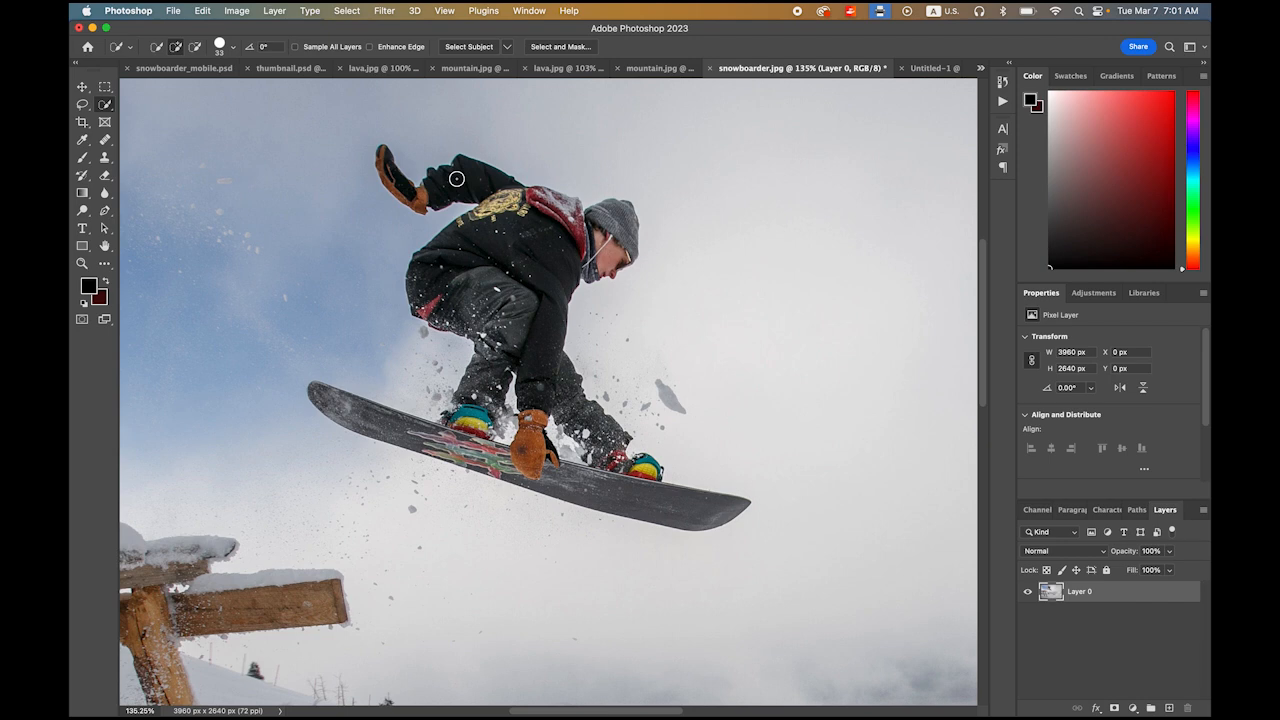
Step: Select the snowboarder's gloved arm, body, head, legs and the whole snowboard with Quick Selection strokes
mouse_move(456, 179)
mouse_down()
mouse_move(497, 223)
mouse_move(432, 212)
mouse_move(398, 183)
mouse_up()
click(398, 183)
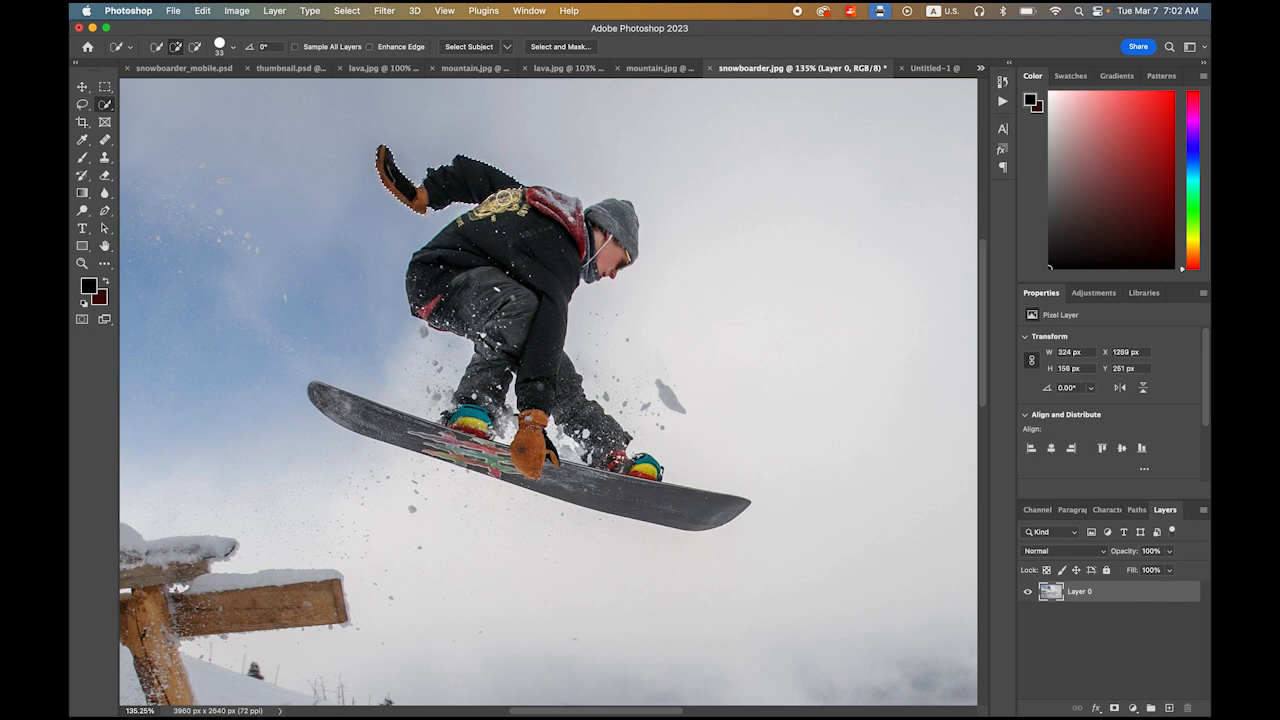
mouse_move(522, 211)
mouse_down()
mouse_move(536, 232)
mouse_move(598, 226)
mouse_move(619, 255)
mouse_up()
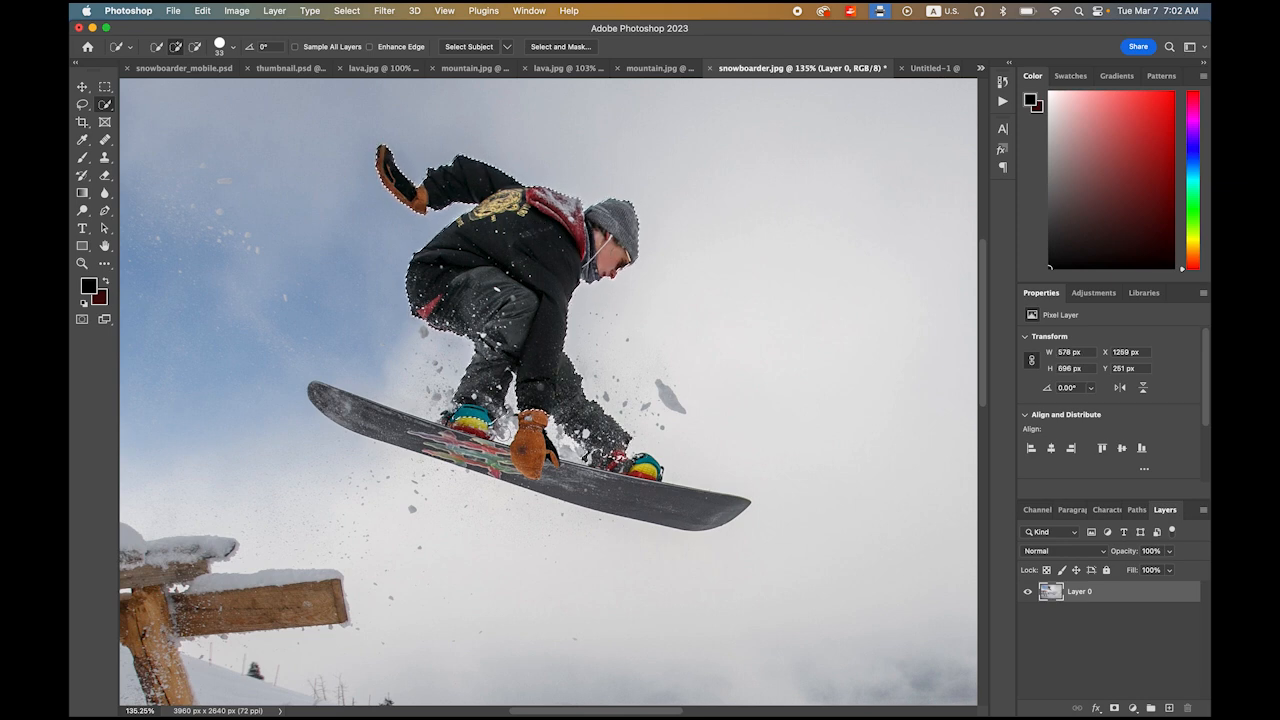
mouse_move(532, 435)
mouse_down()
mouse_move(530, 465)
mouse_move(568, 481)
mouse_move(706, 506)
mouse_up()
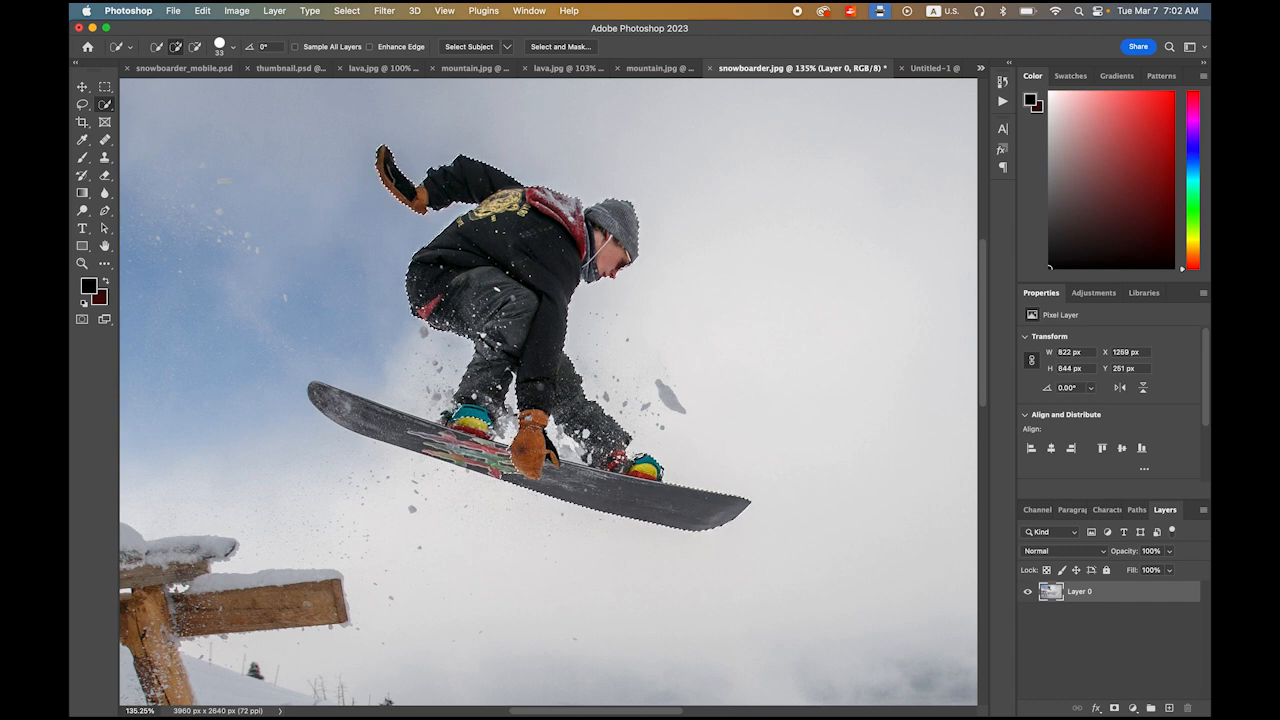
click(345, 394)
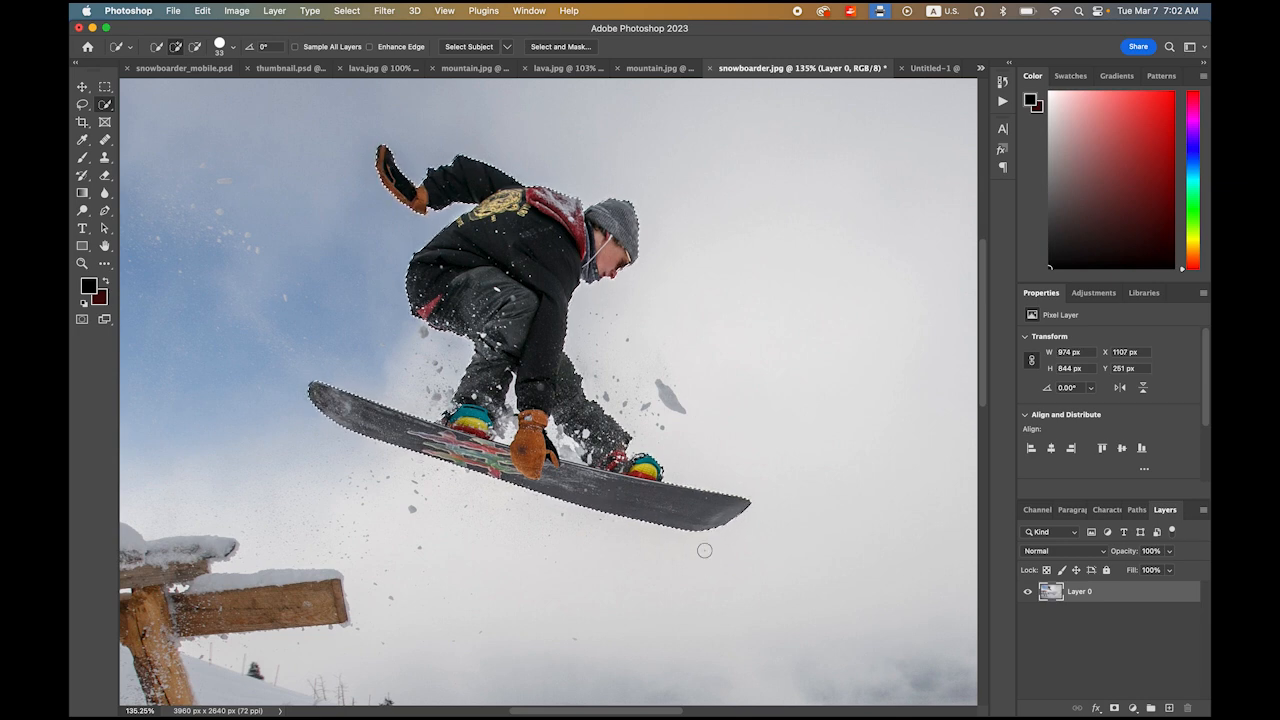
Step: Copy the selected snowboarder and switch to the Untitled-1 composite document
click(202, 10)
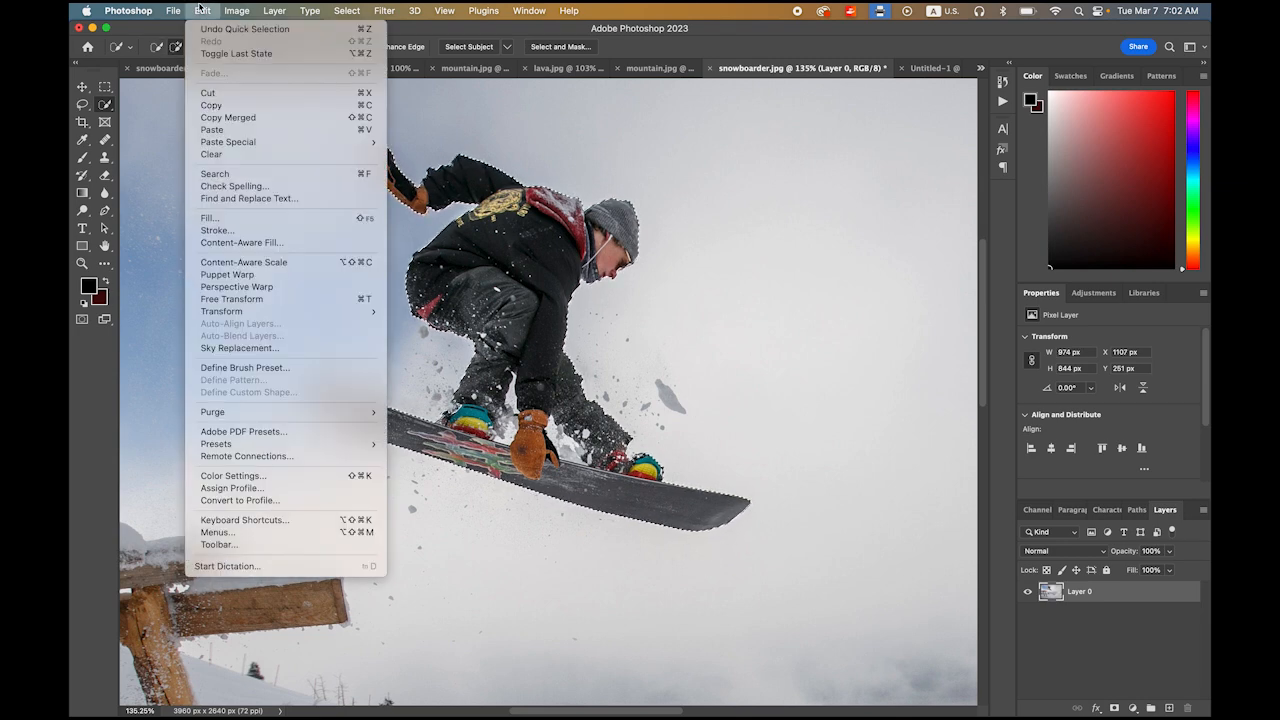
click(238, 106)
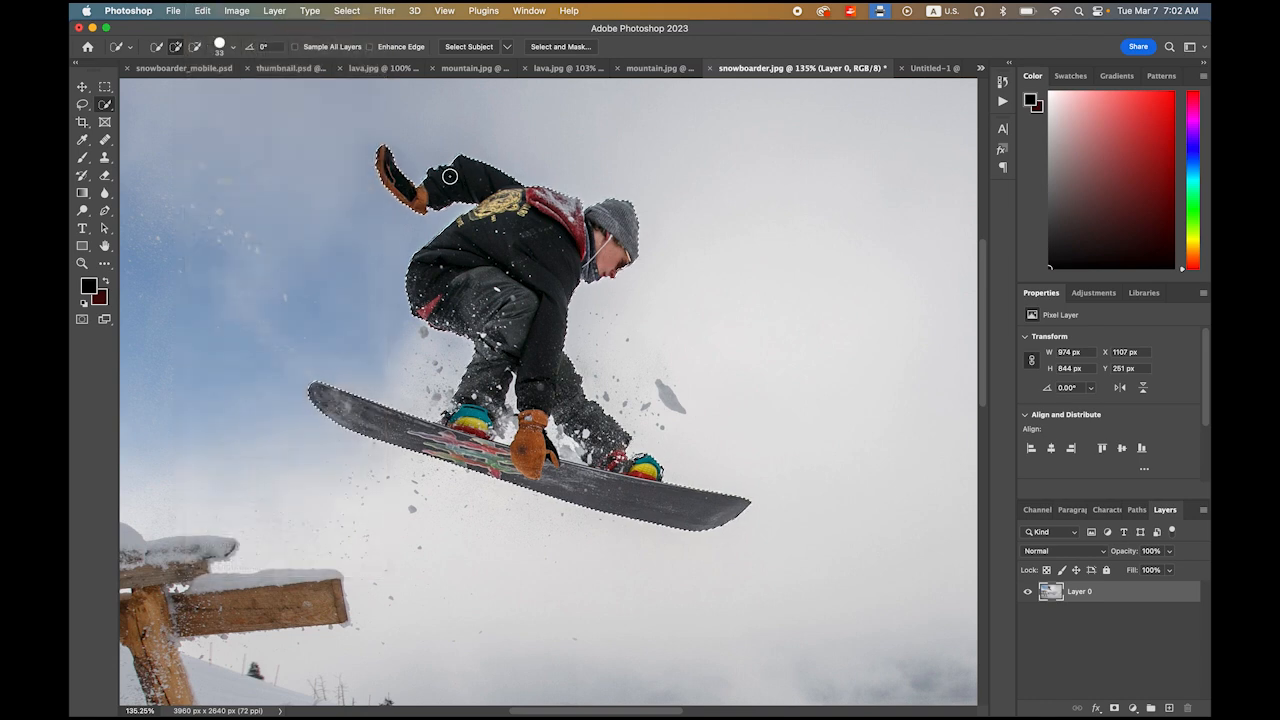
click(928, 69)
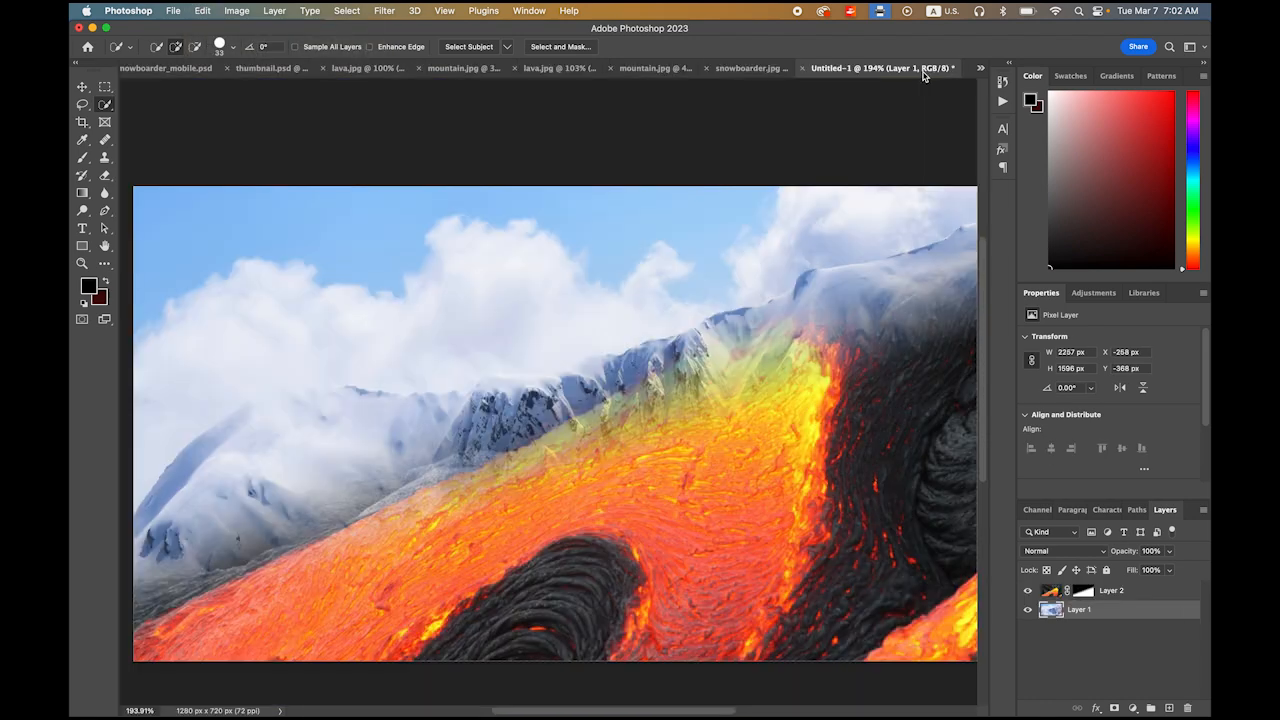
click(202, 10)
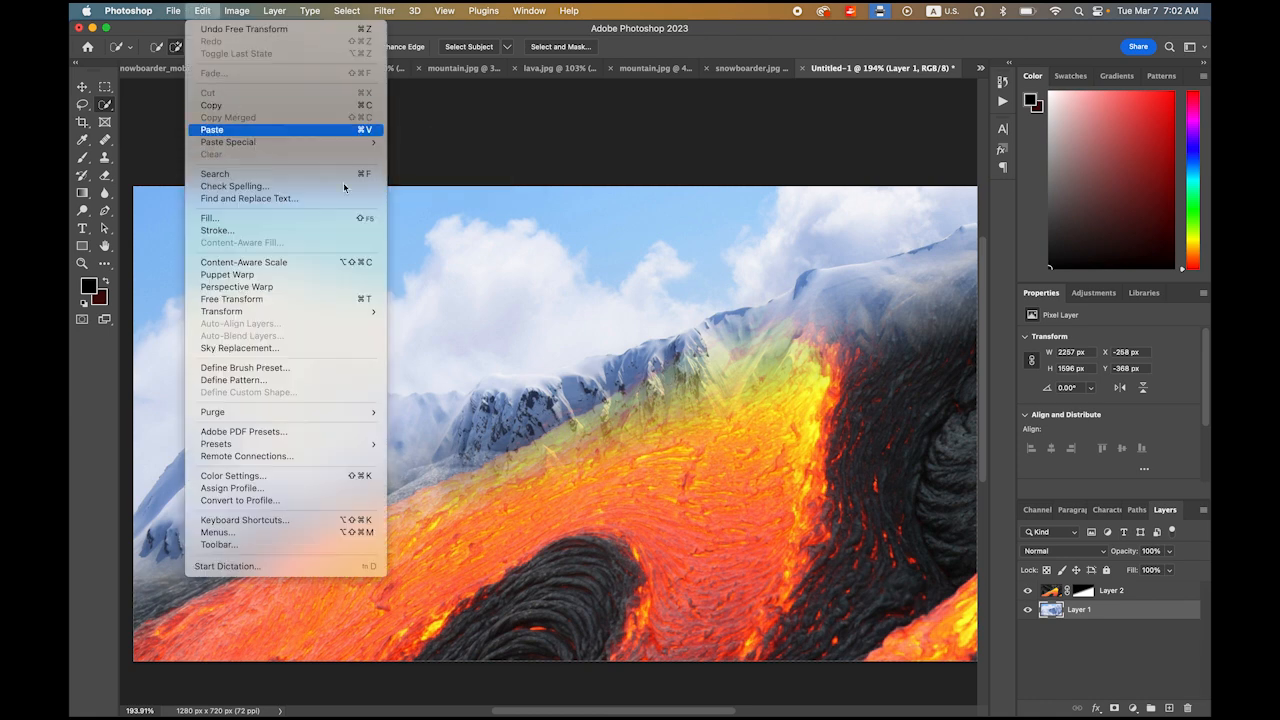
click(220, 127)
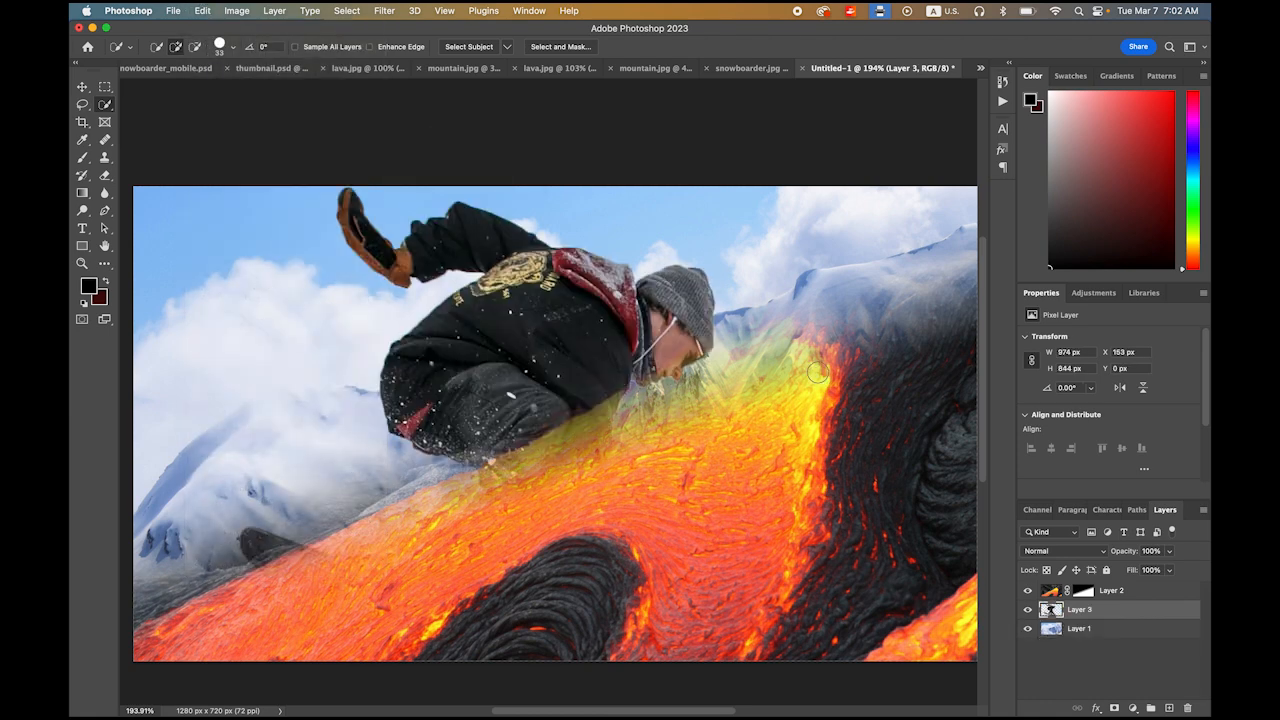
key(super+z)
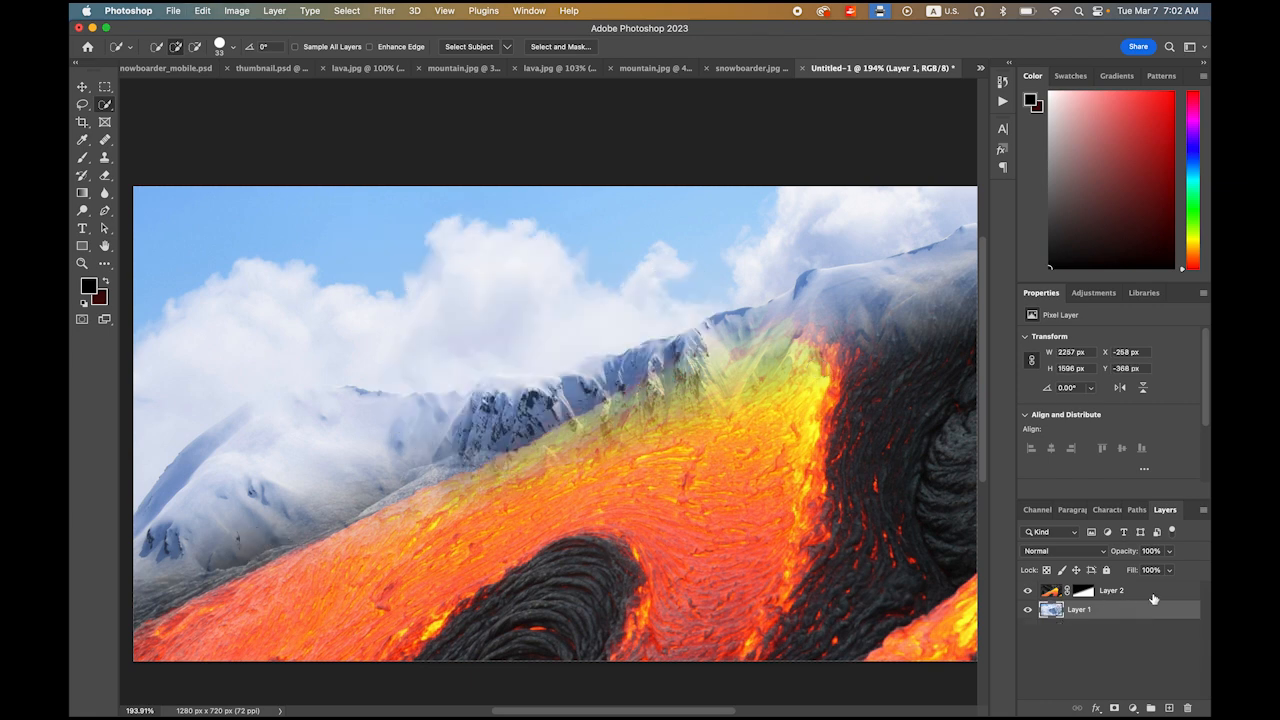
Step: Paste the copied snowboarder directly above the lava layer, Layer 2
click(1152, 595)
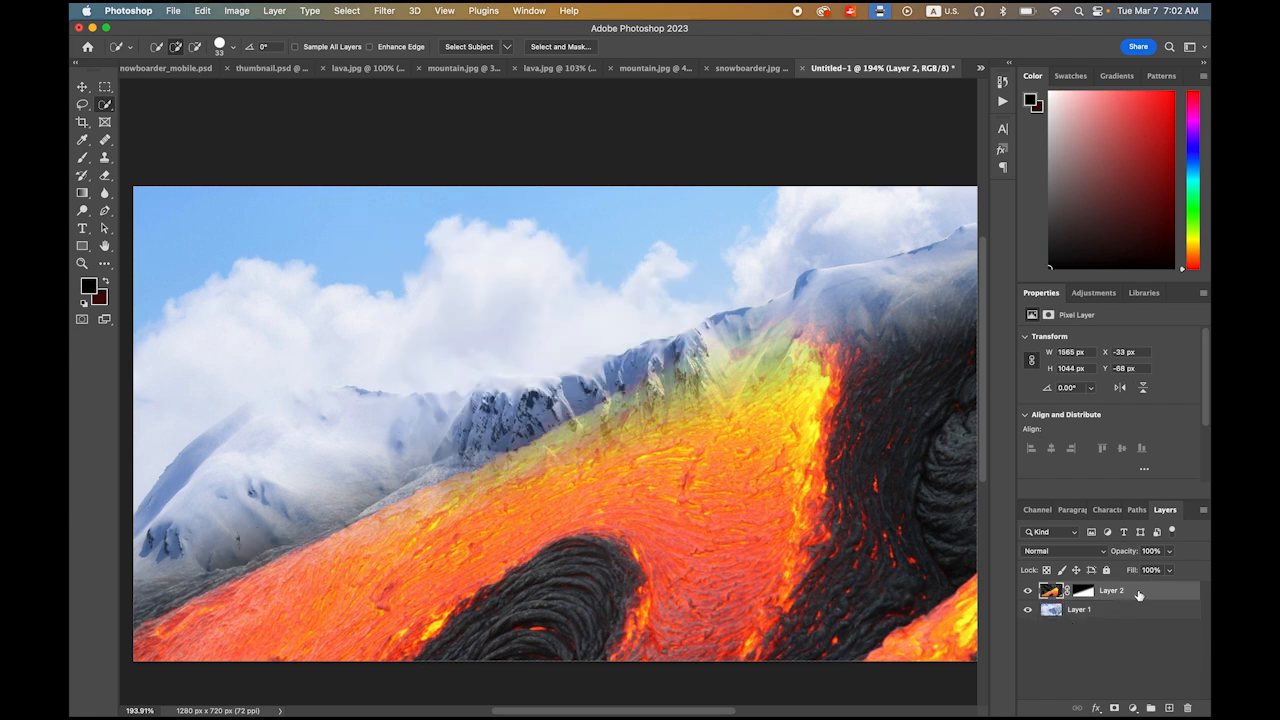
click(202, 10)
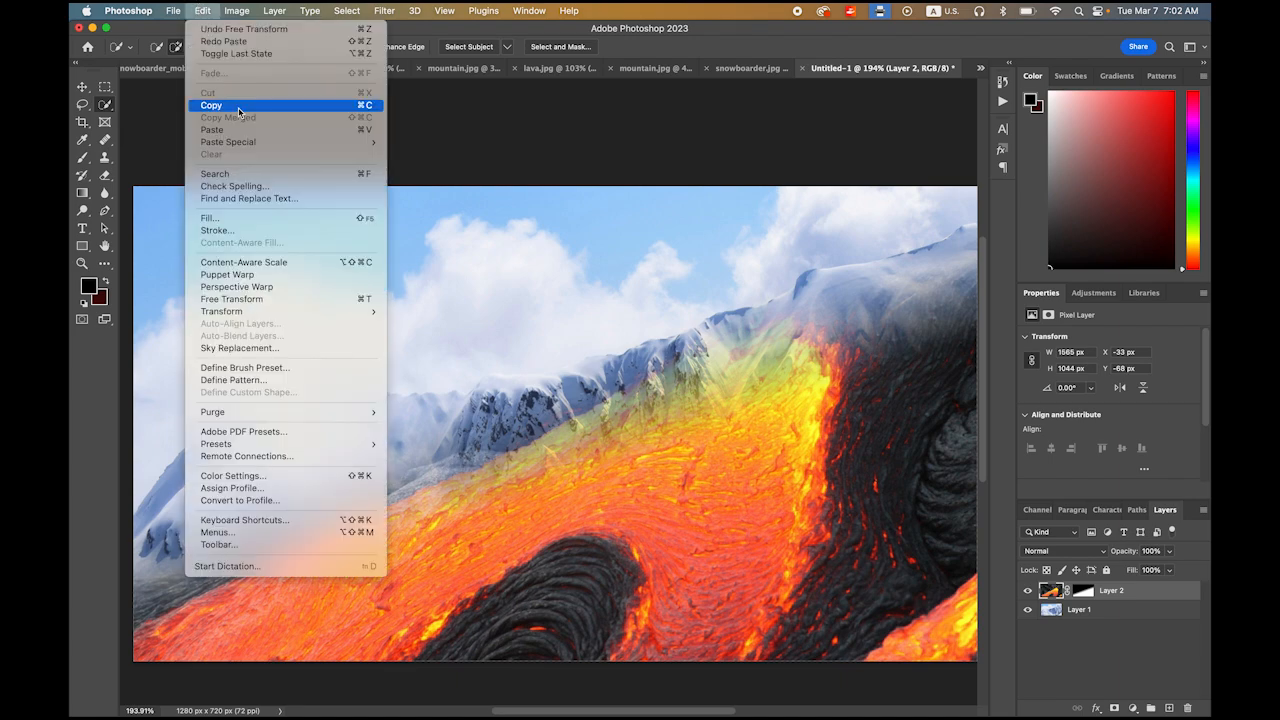
click(246, 128)
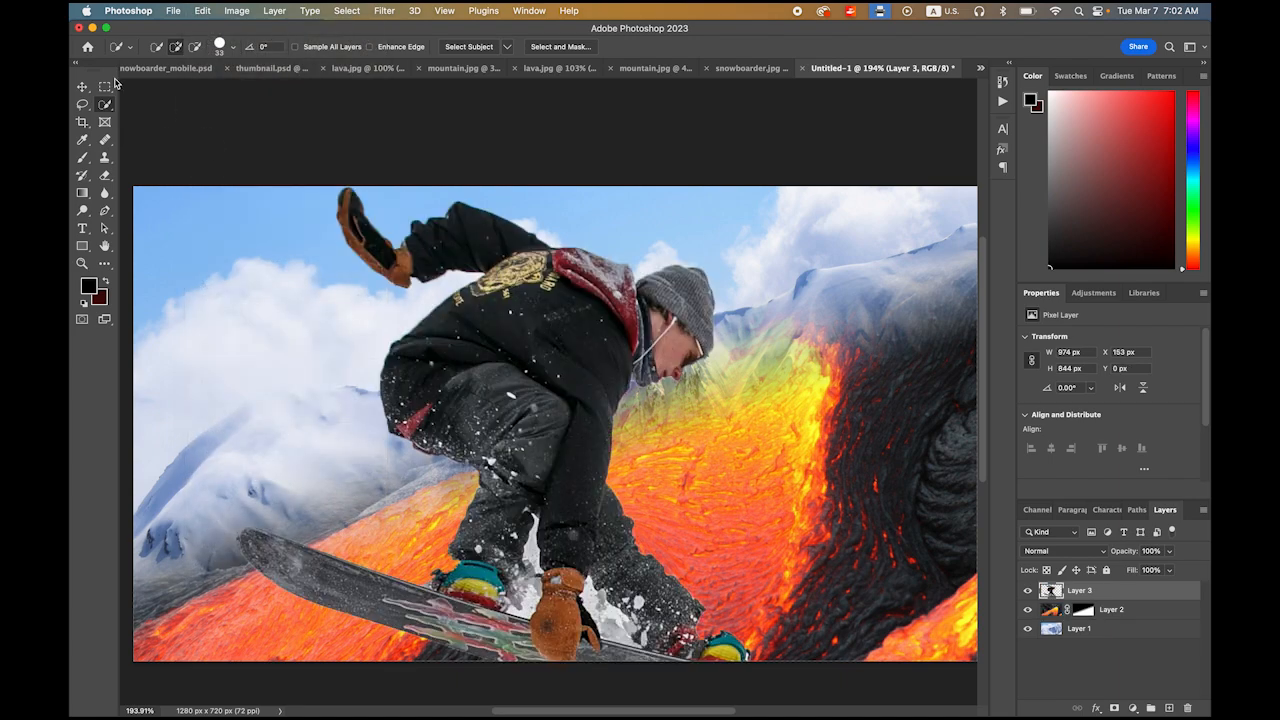
Step: Scale the pasted snowboarder proportionally to about 475 x 412 px near the middle of the canvas and apply the transform
click(202, 11)
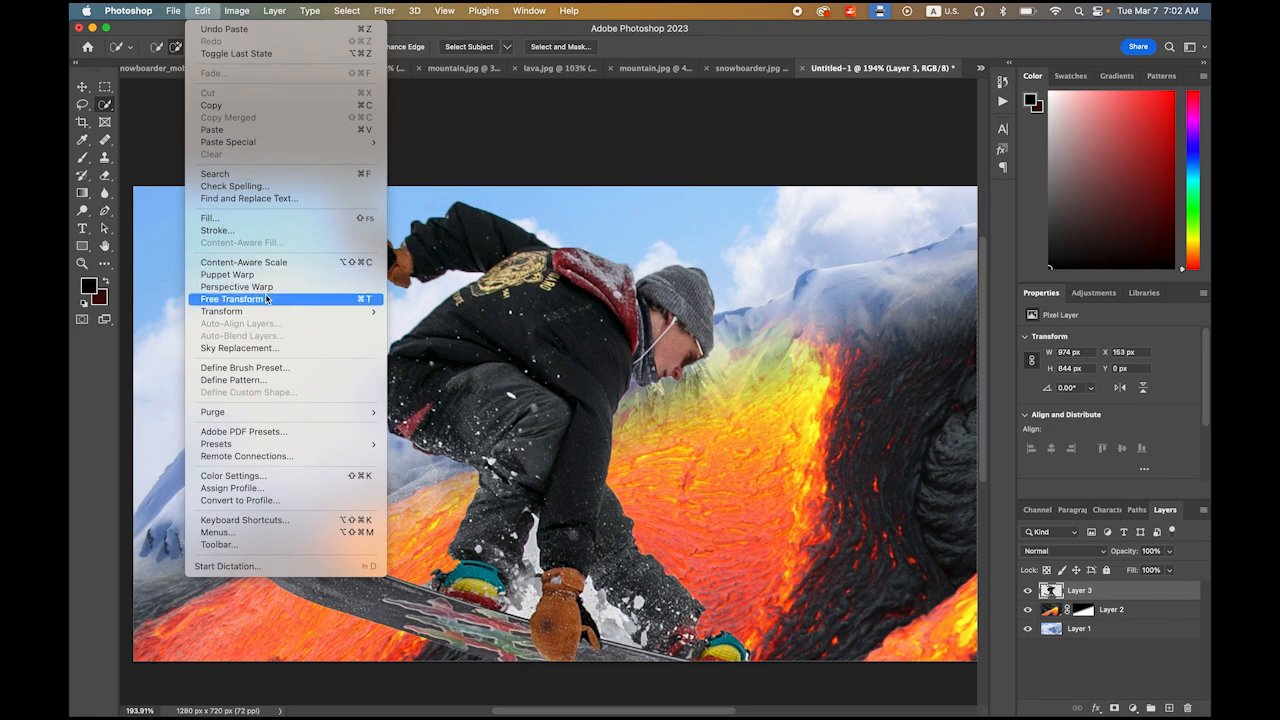
click(232, 299)
drag(235, 186, 493, 412)
drag(623, 475, 470, 337)
drag(305, 241, 388, 318)
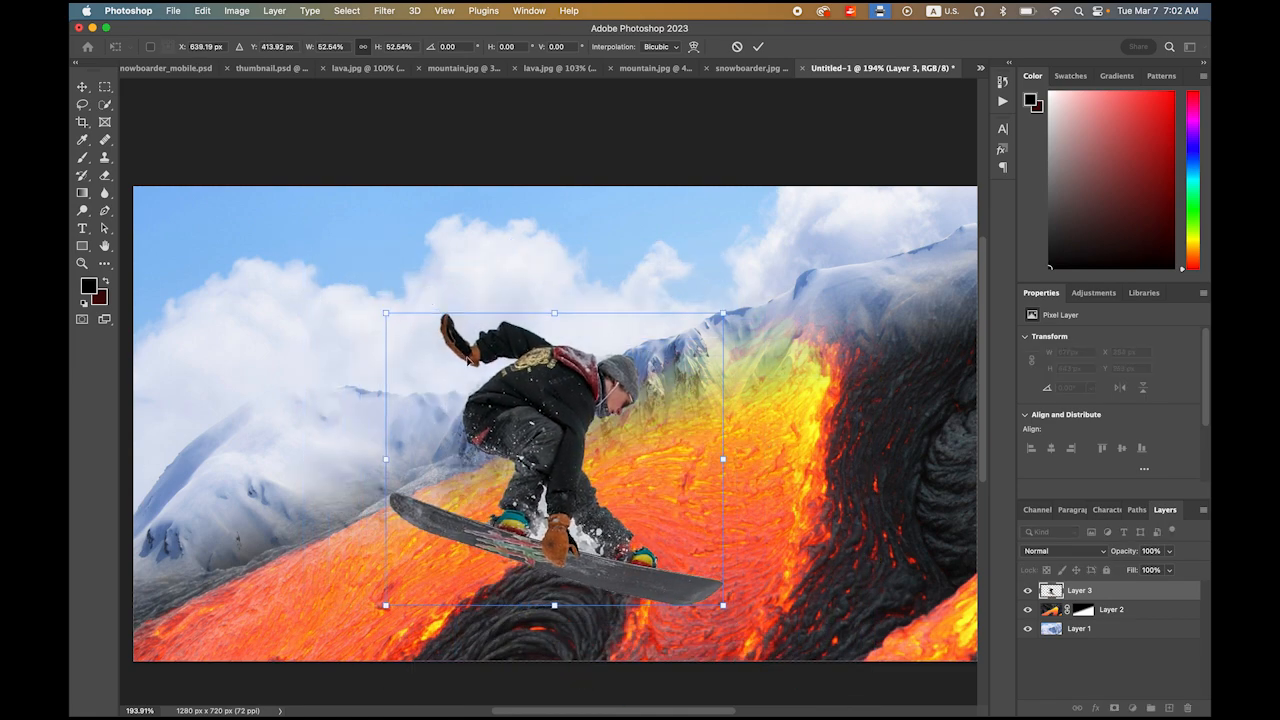
drag(678, 424, 638, 403)
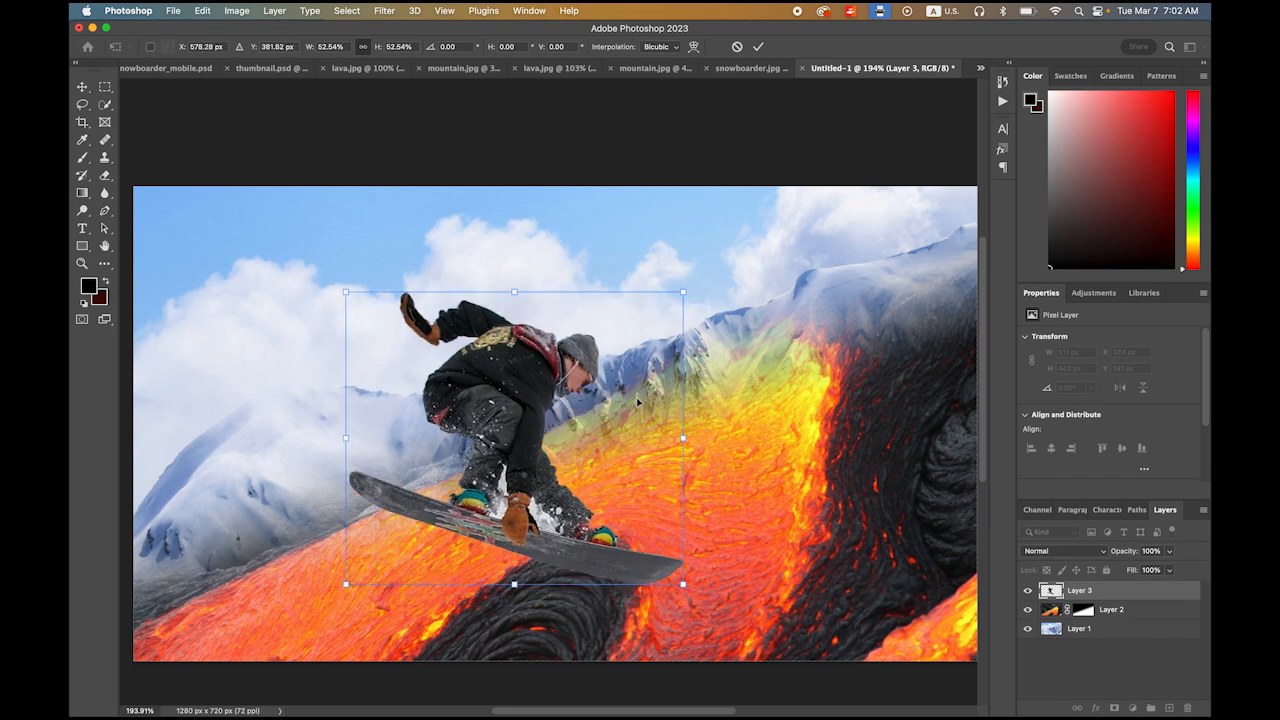
drag(354, 291, 371, 320)
key(Return)
key(w)
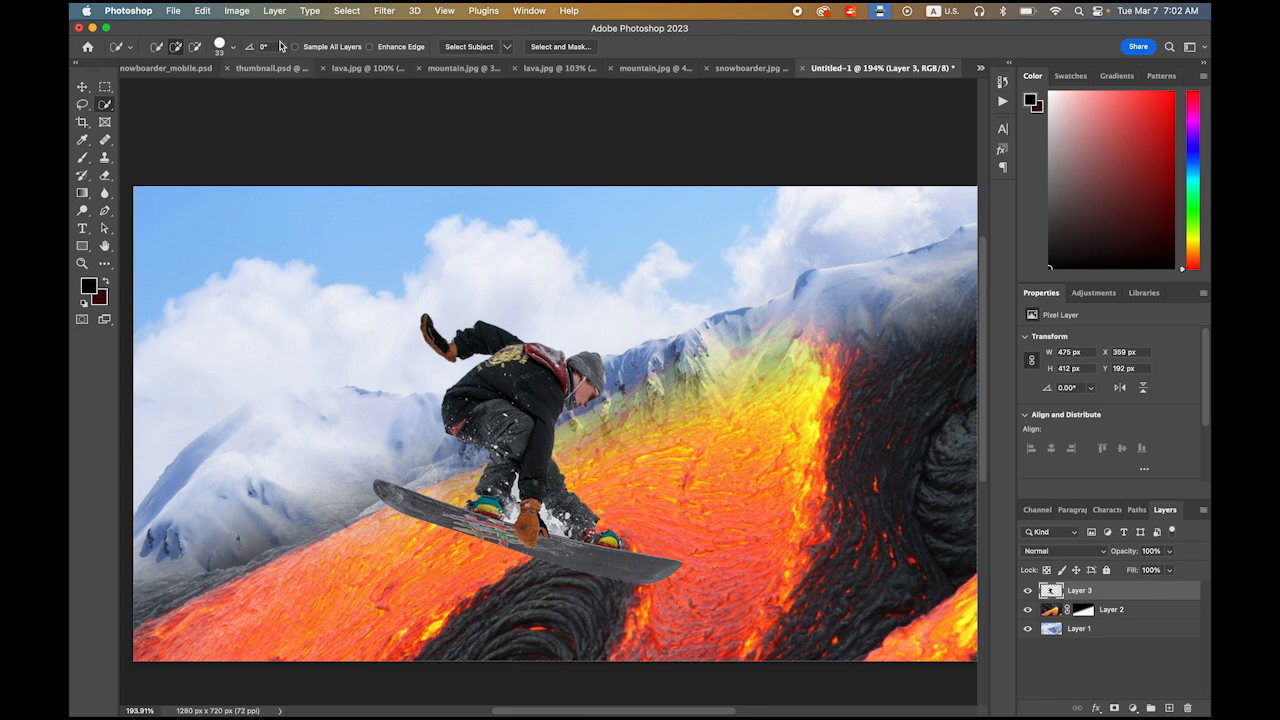
Step: Flip the snowboarder horizontally and move it up and to the left, to about X 260 px, Y 154 px
click(202, 10)
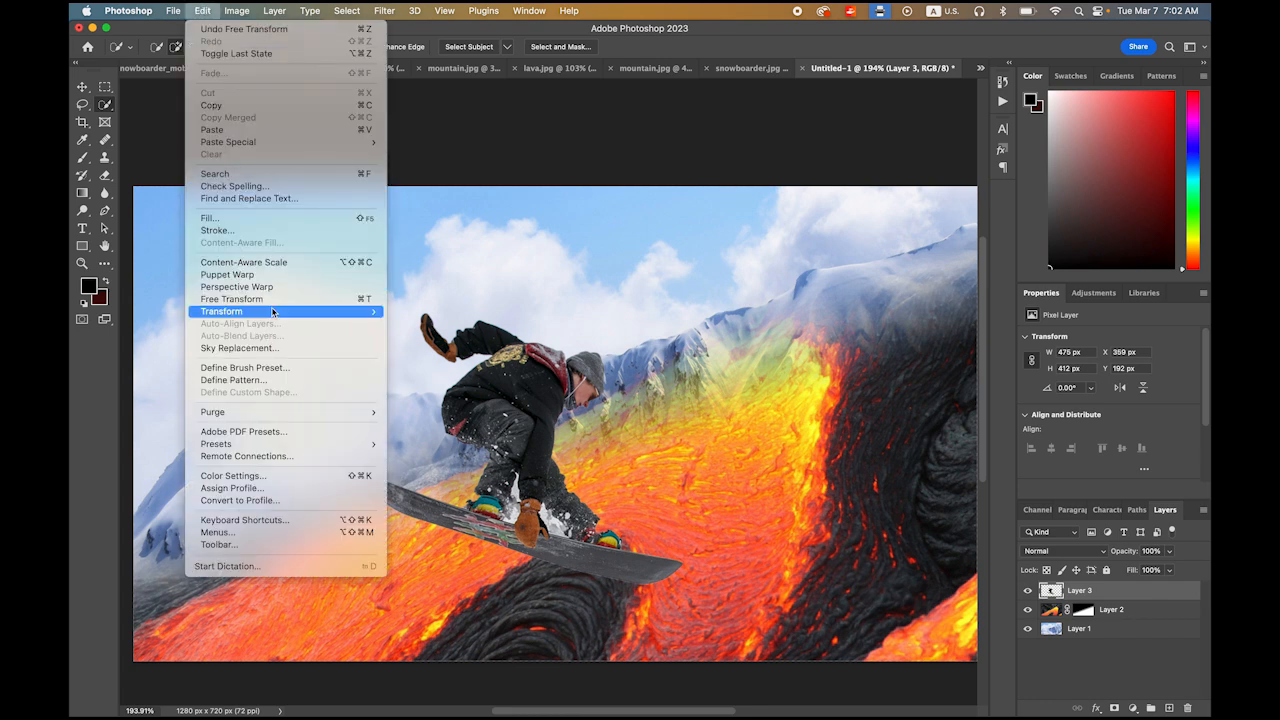
mouse_move(274, 312)
click(470, 552)
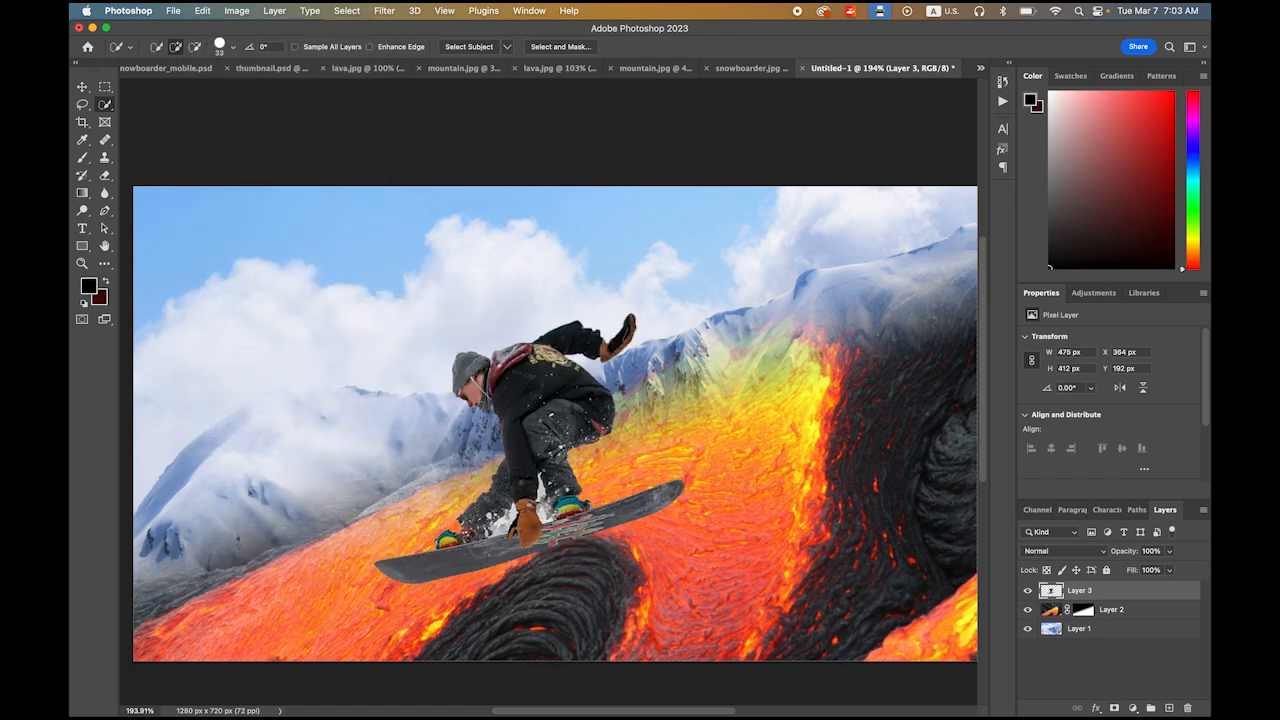
click(82, 87)
drag(548, 447, 480, 422)
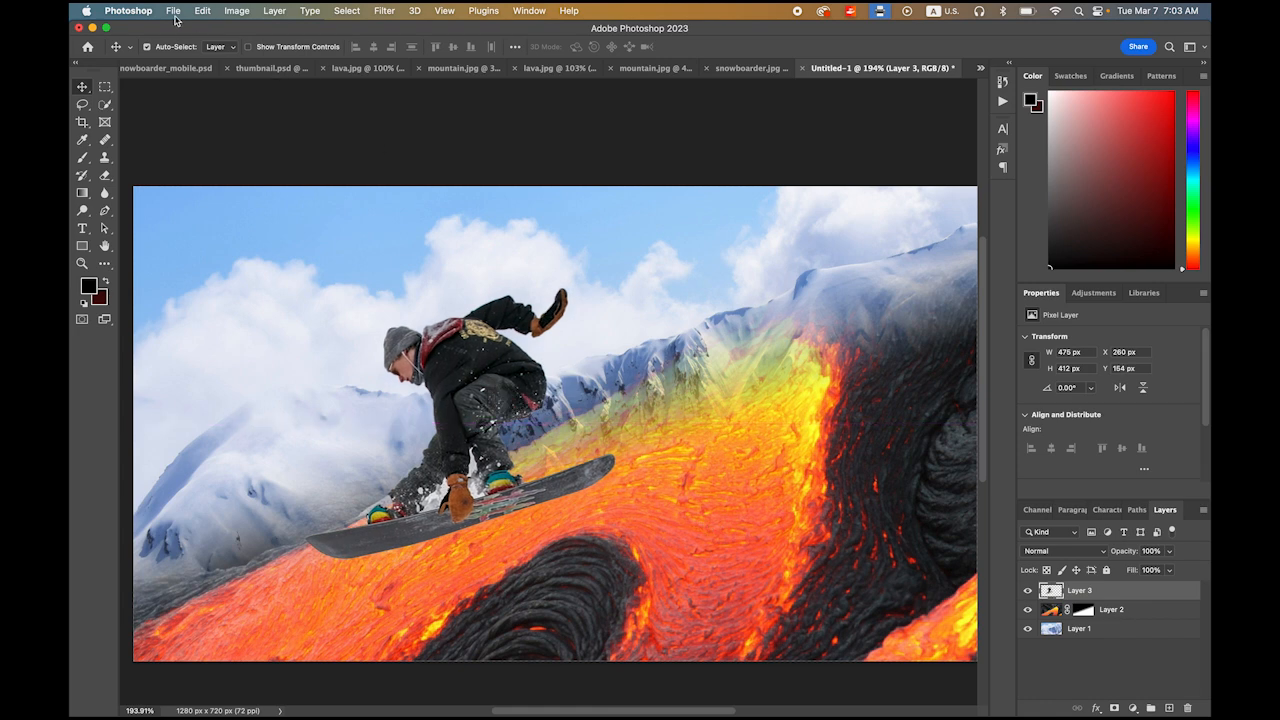
Step: Scale the snowboarder to about 80.5%, rotate it clockwise, place it at about X 168 px, Y 298 px, and apply the transform
click(212, 10)
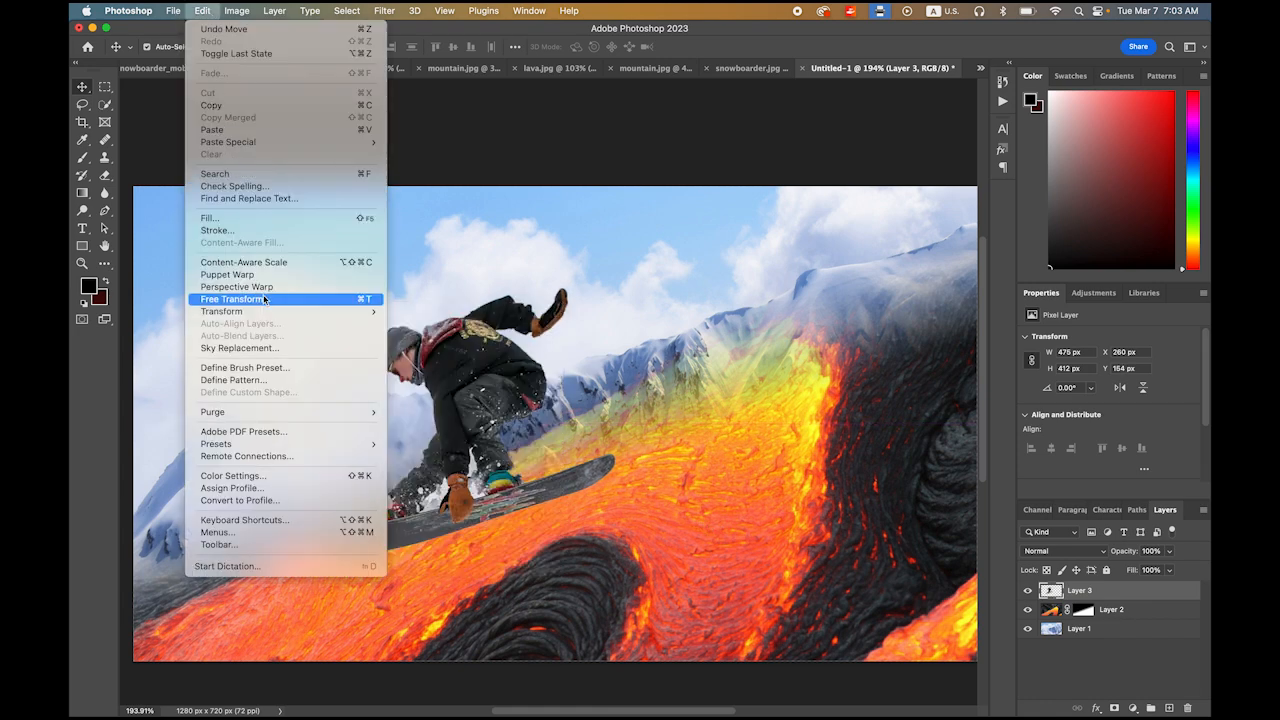
click(233, 299)
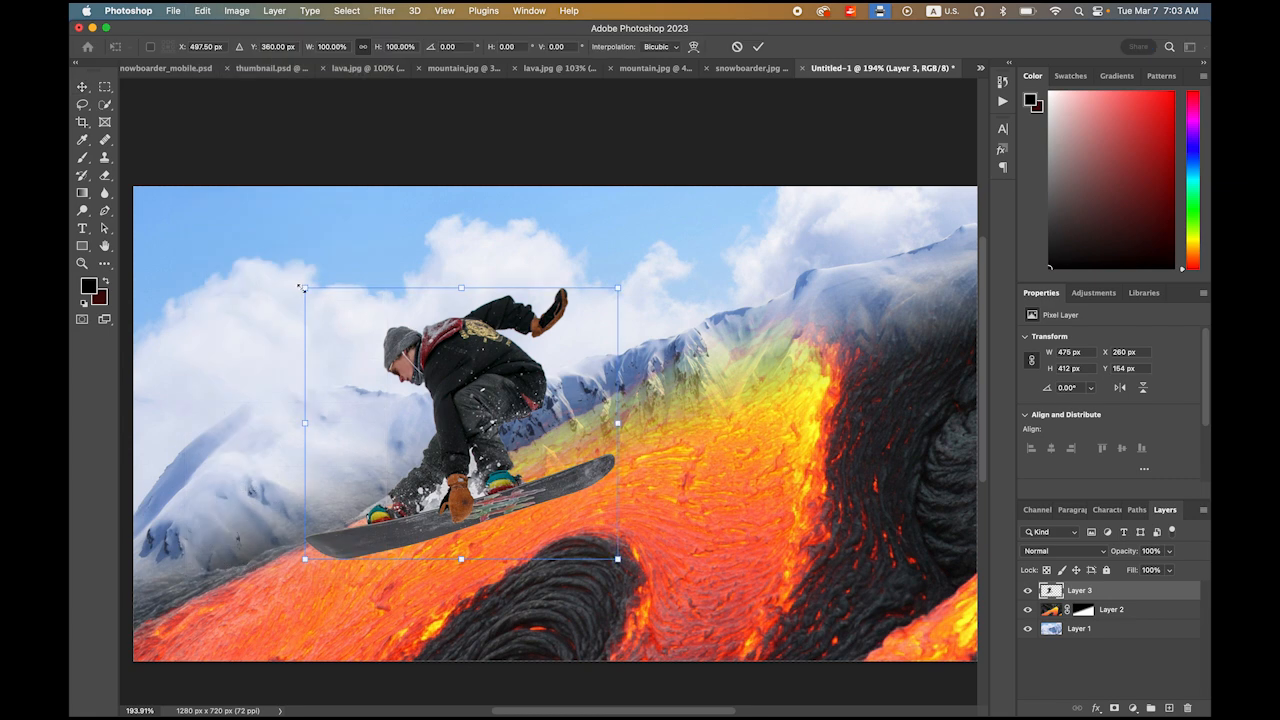
drag(303, 288, 335, 315)
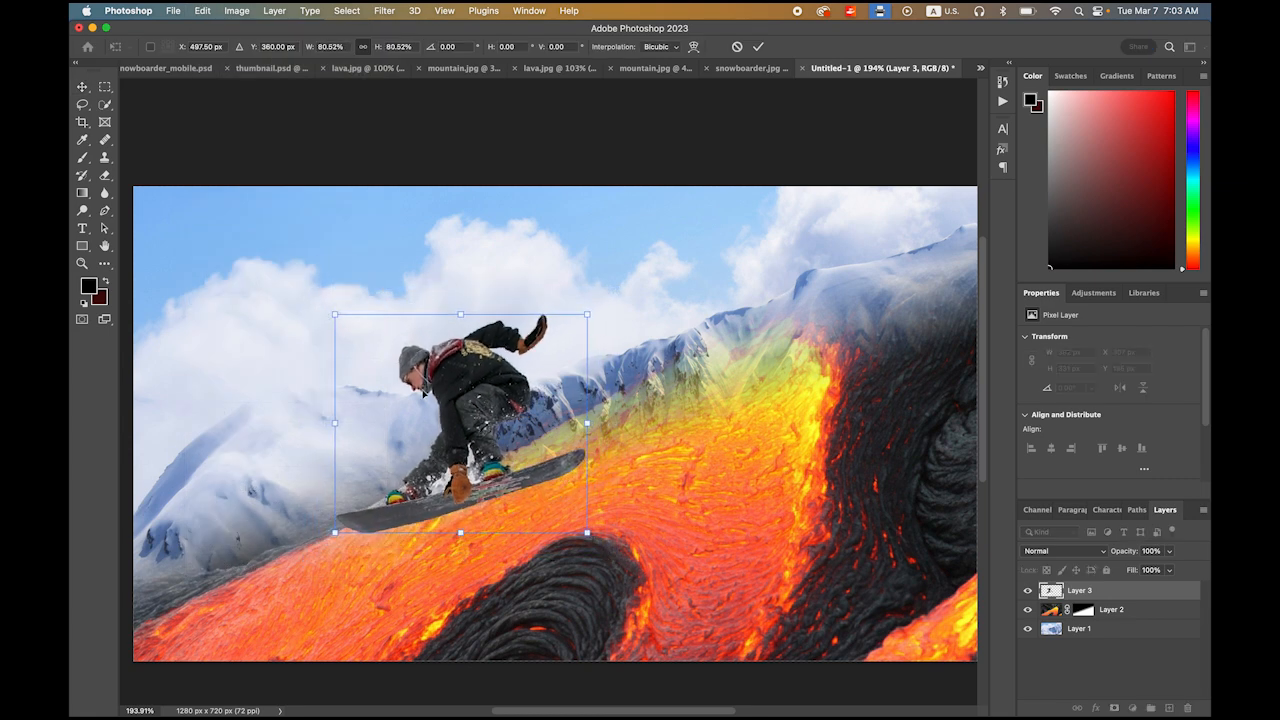
drag(606, 540, 548, 598)
drag(510, 418, 440, 458)
key(Return)
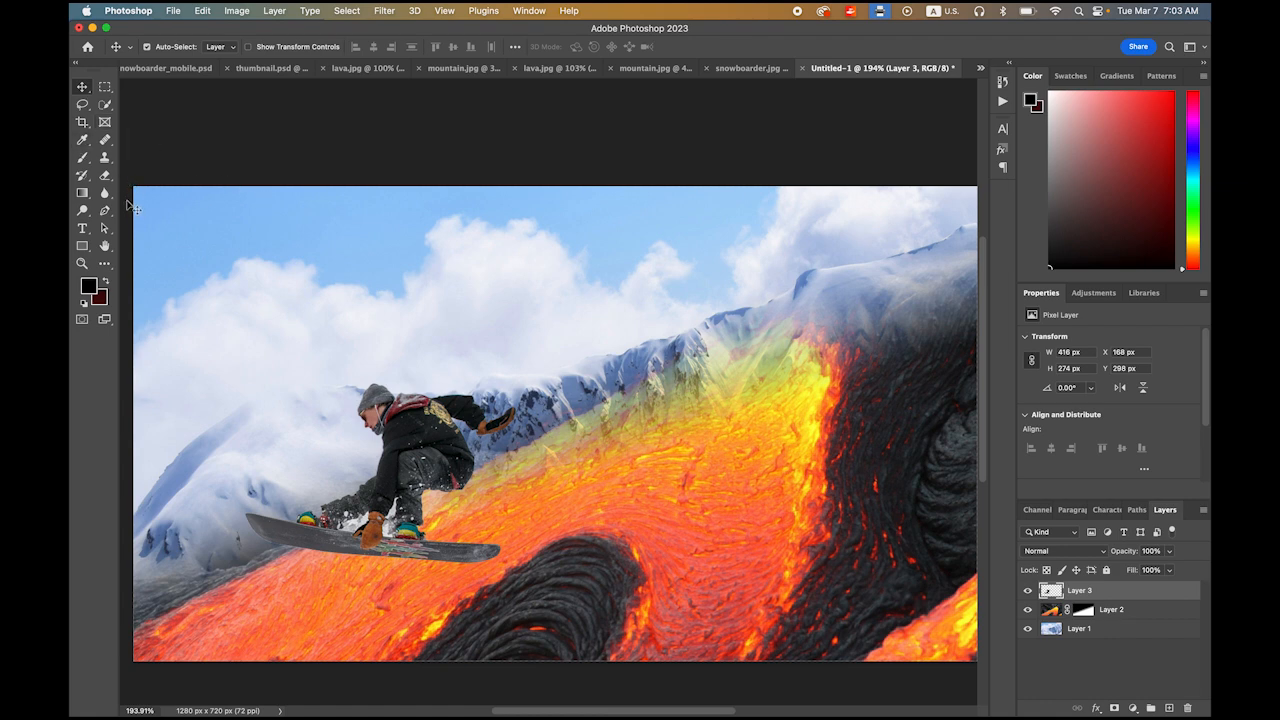
Step: Start a centred 72 pt text layer in Blade Runner Movie Font in the sky above the snowboarder
click(82, 229)
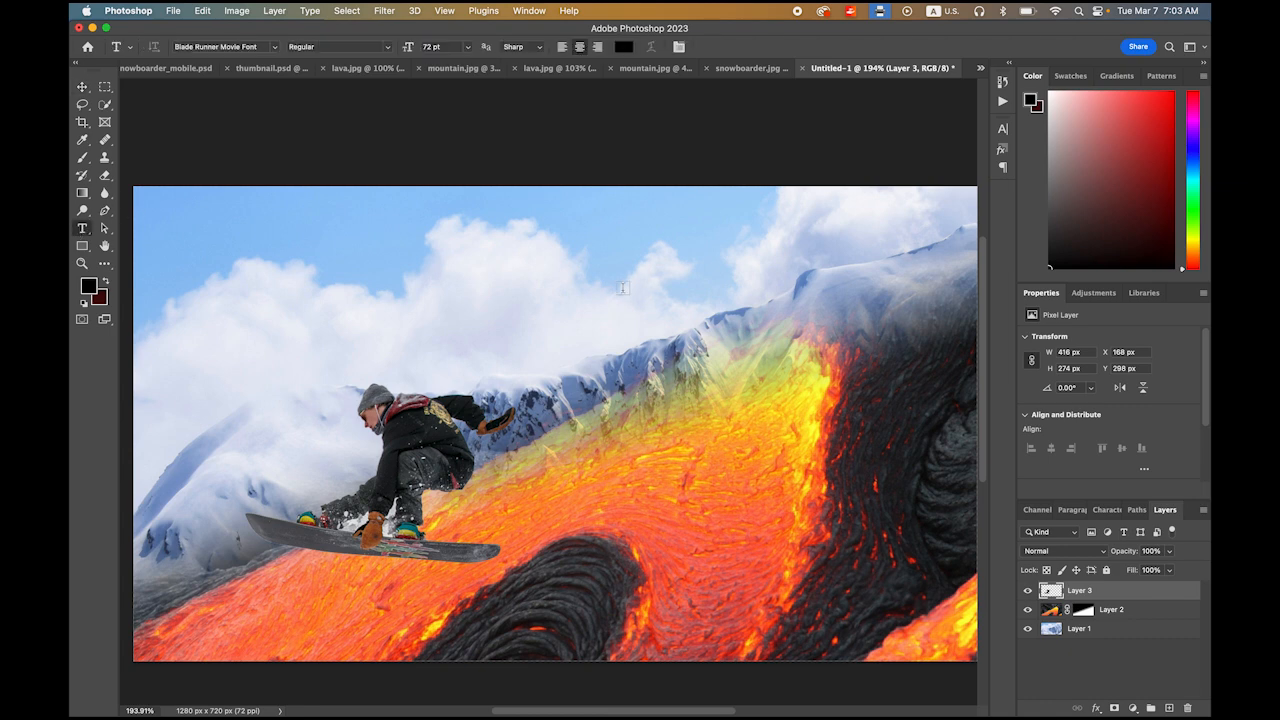
click(487, 301)
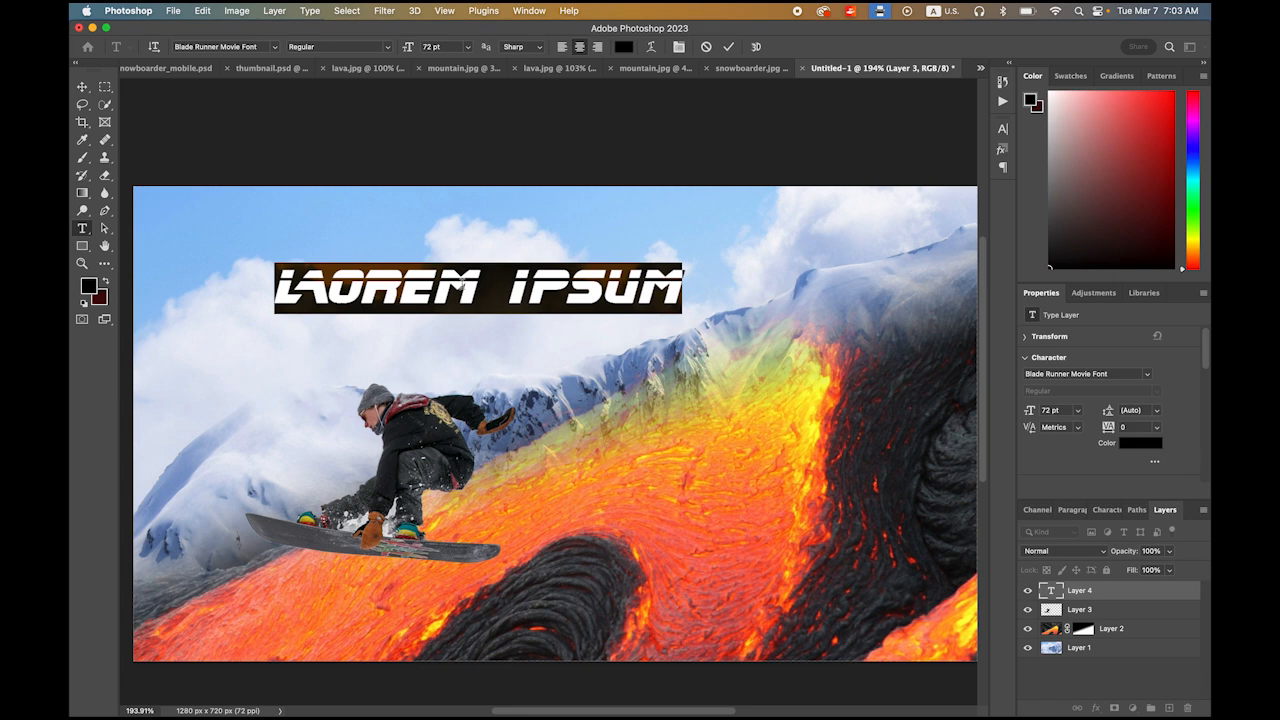
text(Blade Runner IDE)
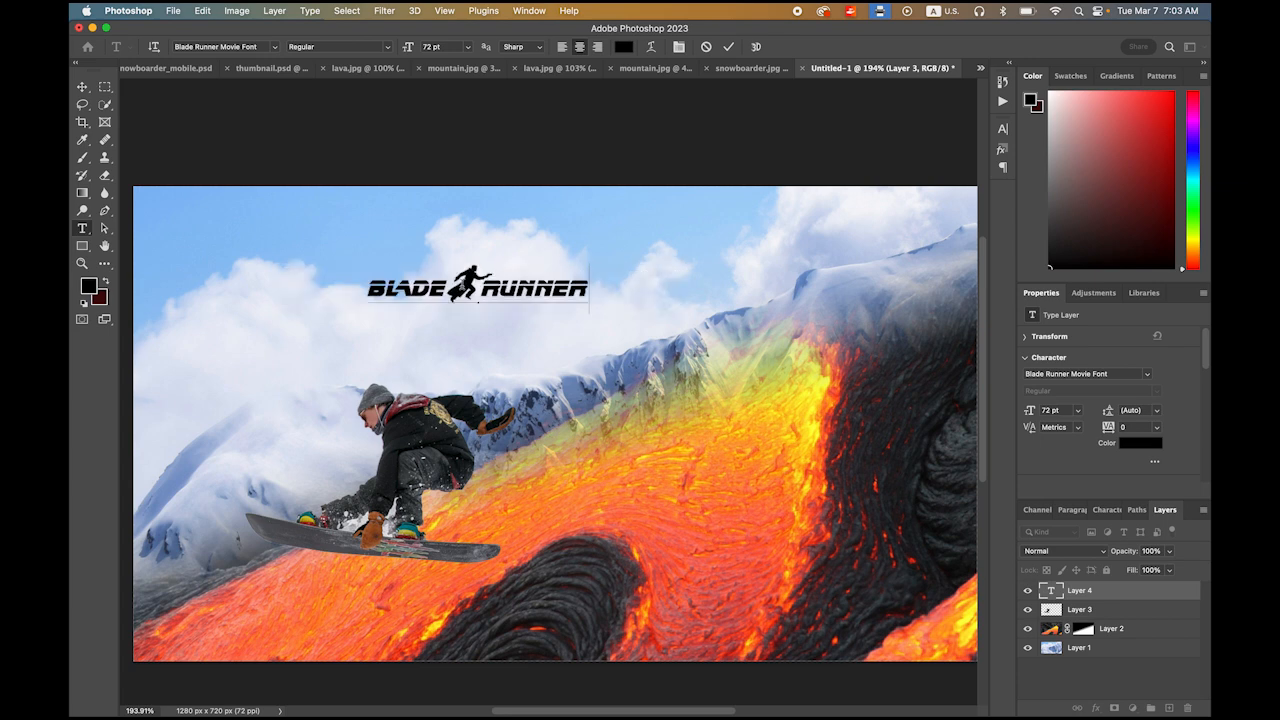
key(BackSpace)
key(BackSpace)
key(BackSpace)
key(BackSpace)
key(BackSpace)
key(BackSpace)
key(BackSpace)
key(BackSpace)
key(BackSpace)
key(BackSpace)
key(BackSpace)
key(BackSpace)
key(BackSpace)
key(BackSpace)
key(BackSpace)
key(BackSpace)
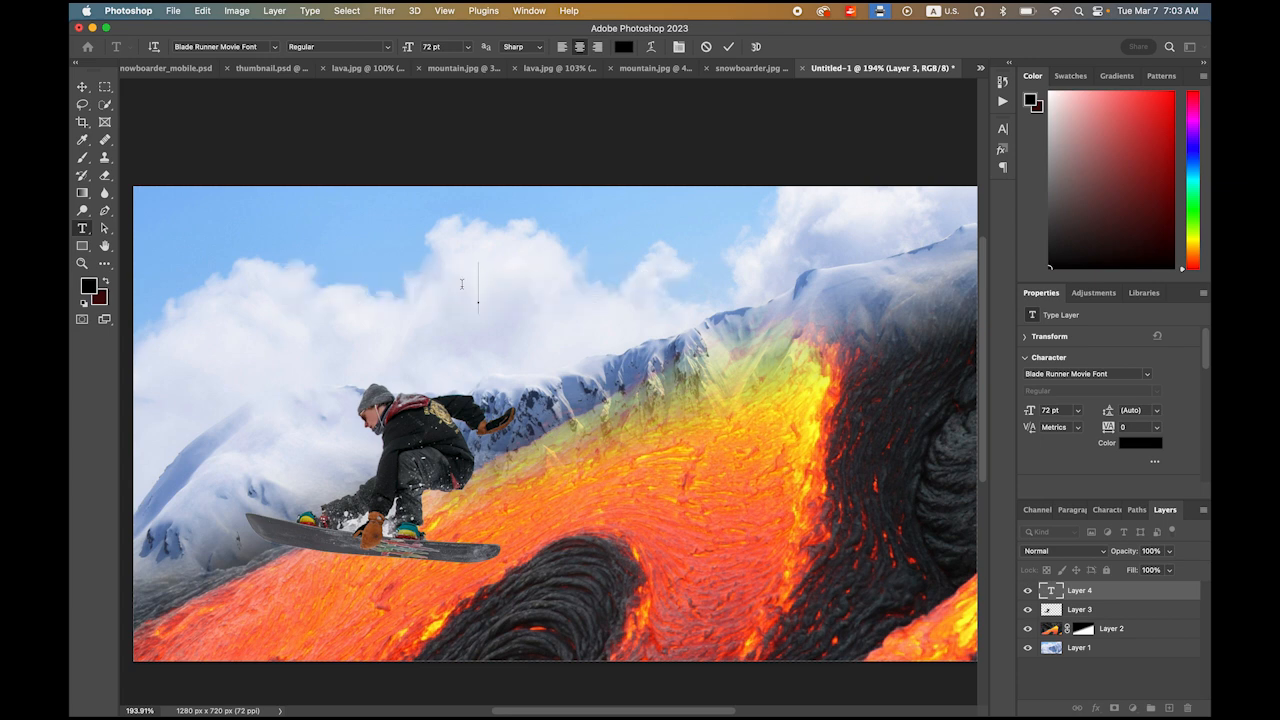
Step: Enter "RIDE FREE" with "OR DIE" on a second line, and shift the text slightly to the right
text(RIDE)
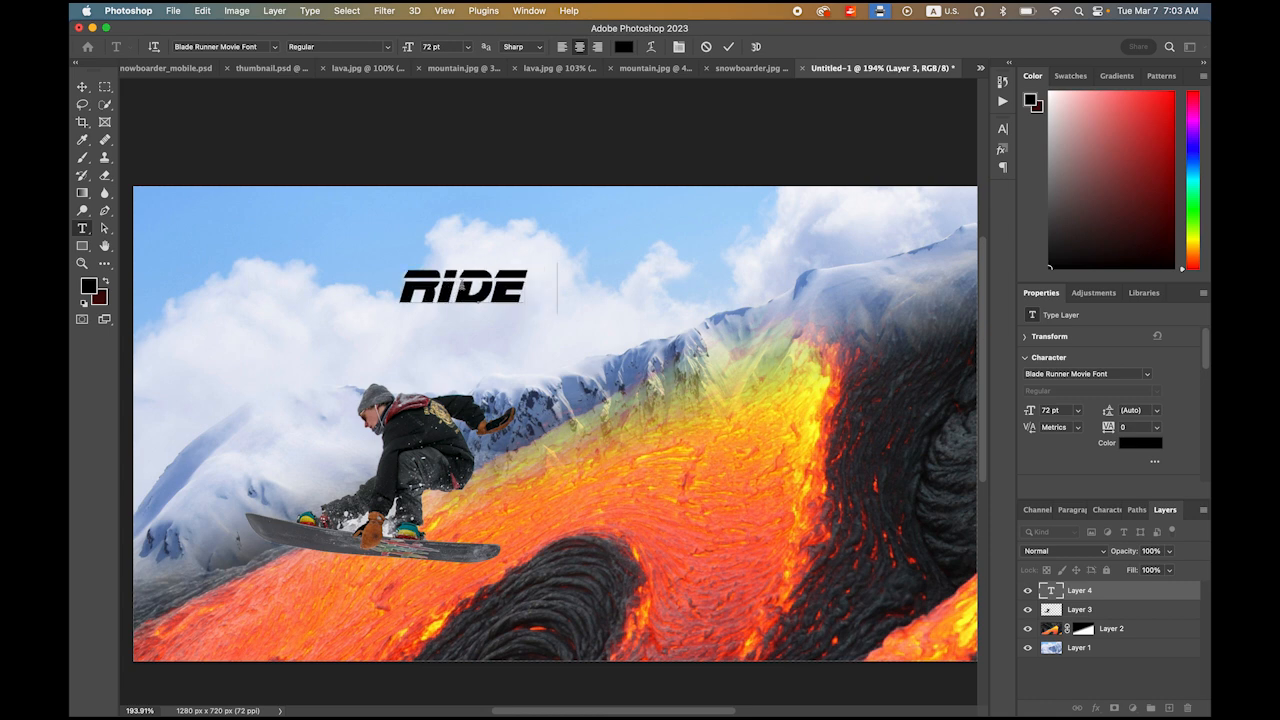
text( FREE )
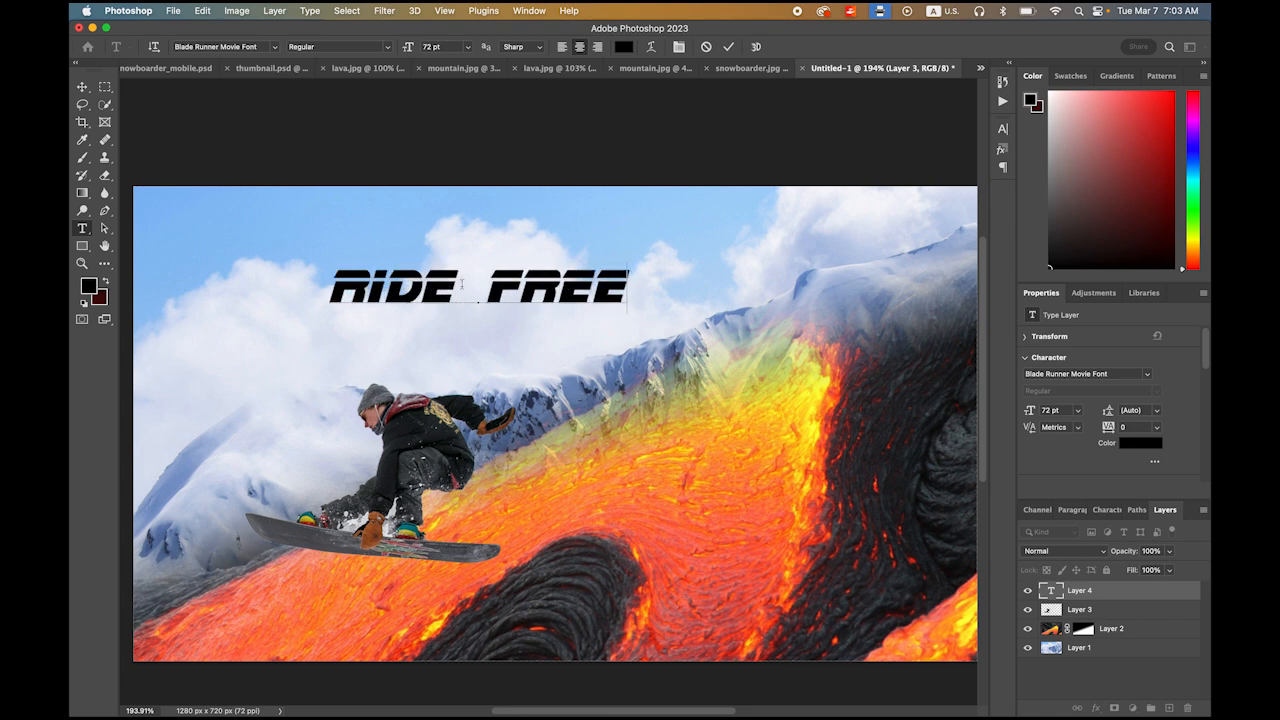
text(OR DIE)
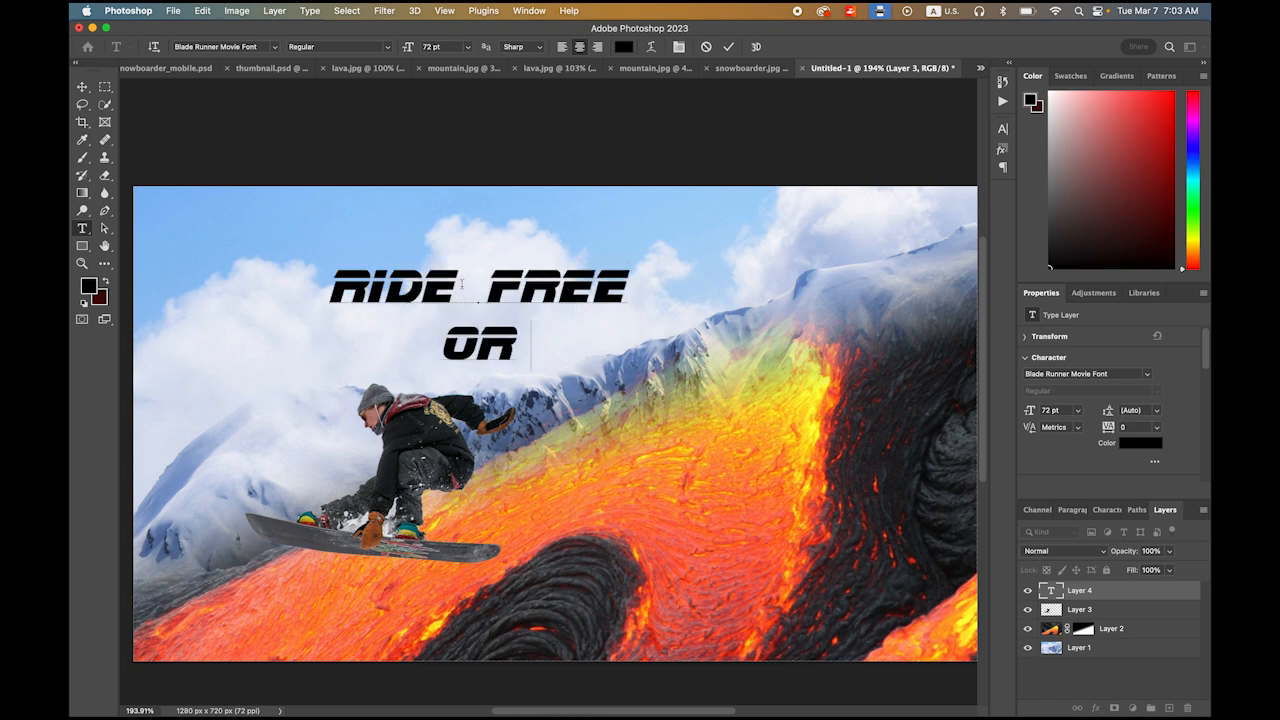
click(82, 87)
drag(440, 289, 493, 289)
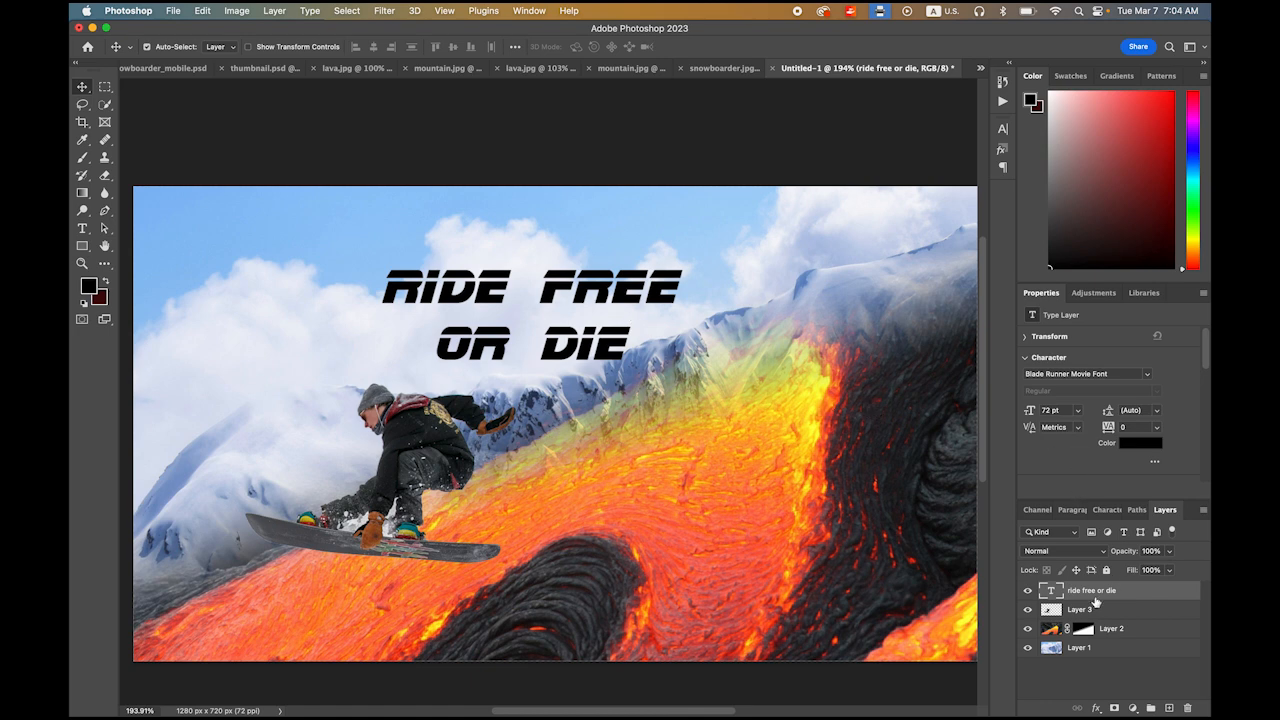
click(1140, 443)
drag(920, 429, 850, 325)
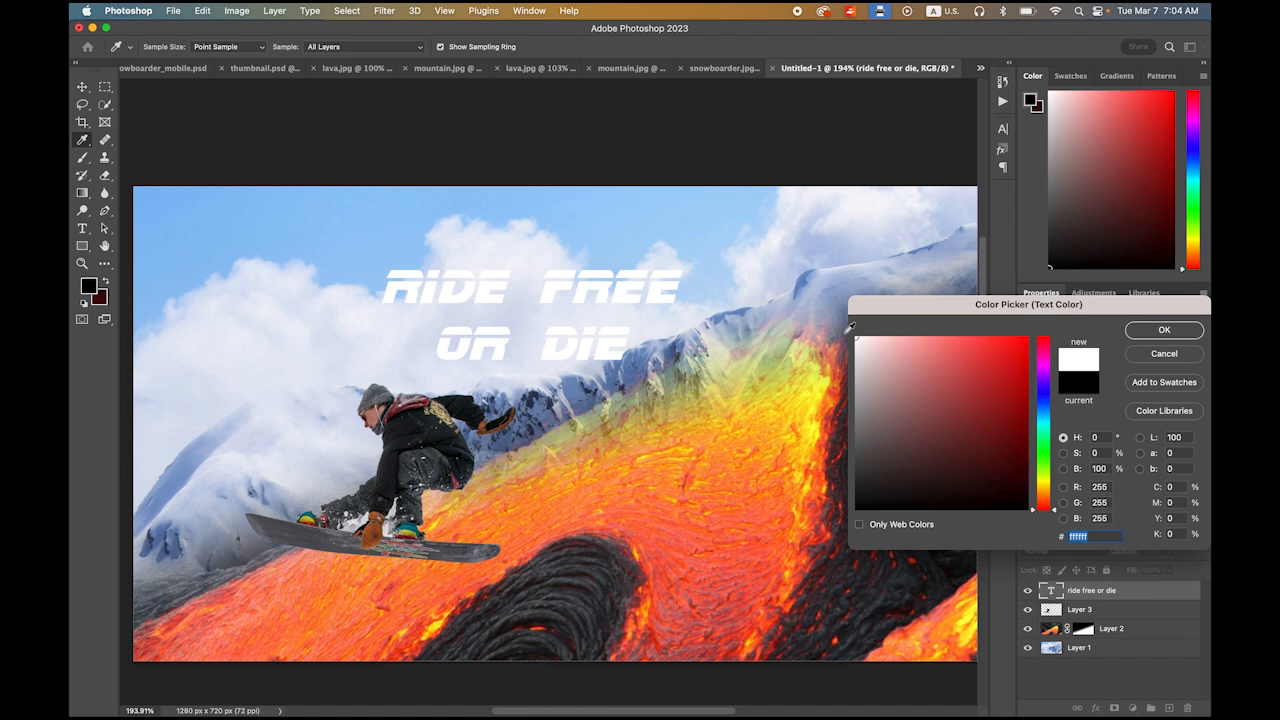
key(Escape)
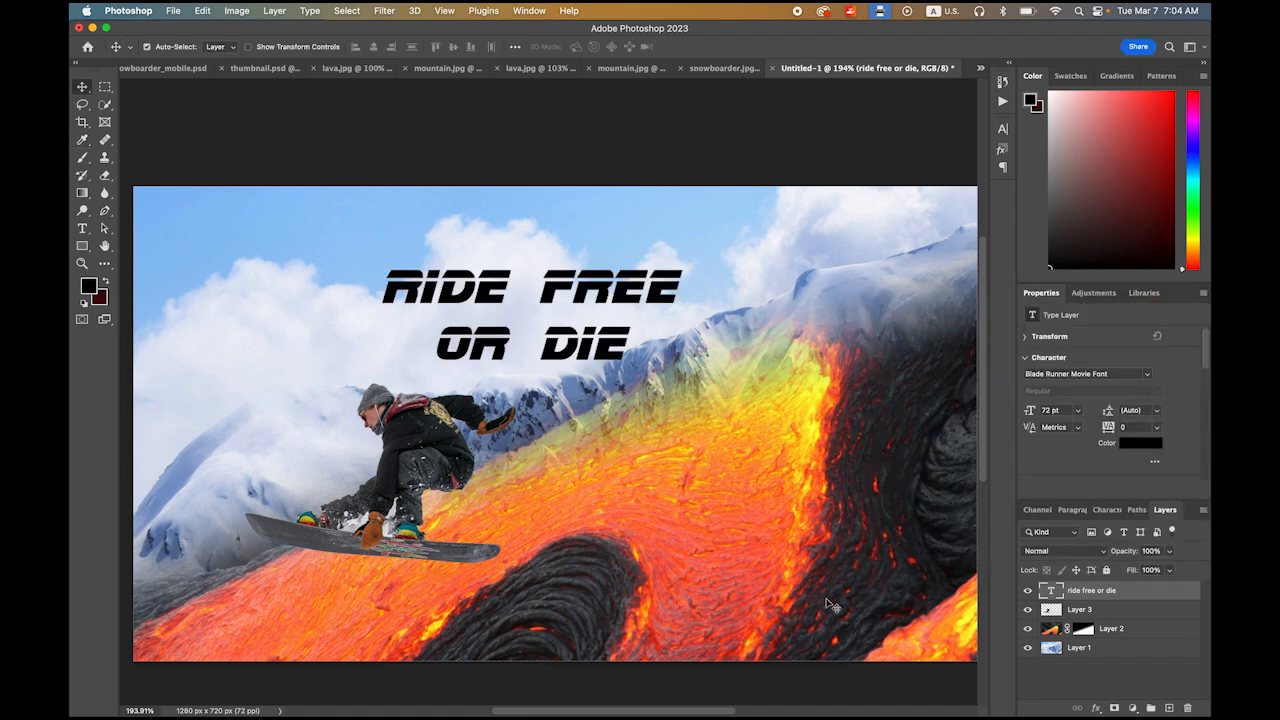
Step: Switch to thumbnail.psd to examine the finished version of the composite
mouse_move(614, 708)
click(255, 69)
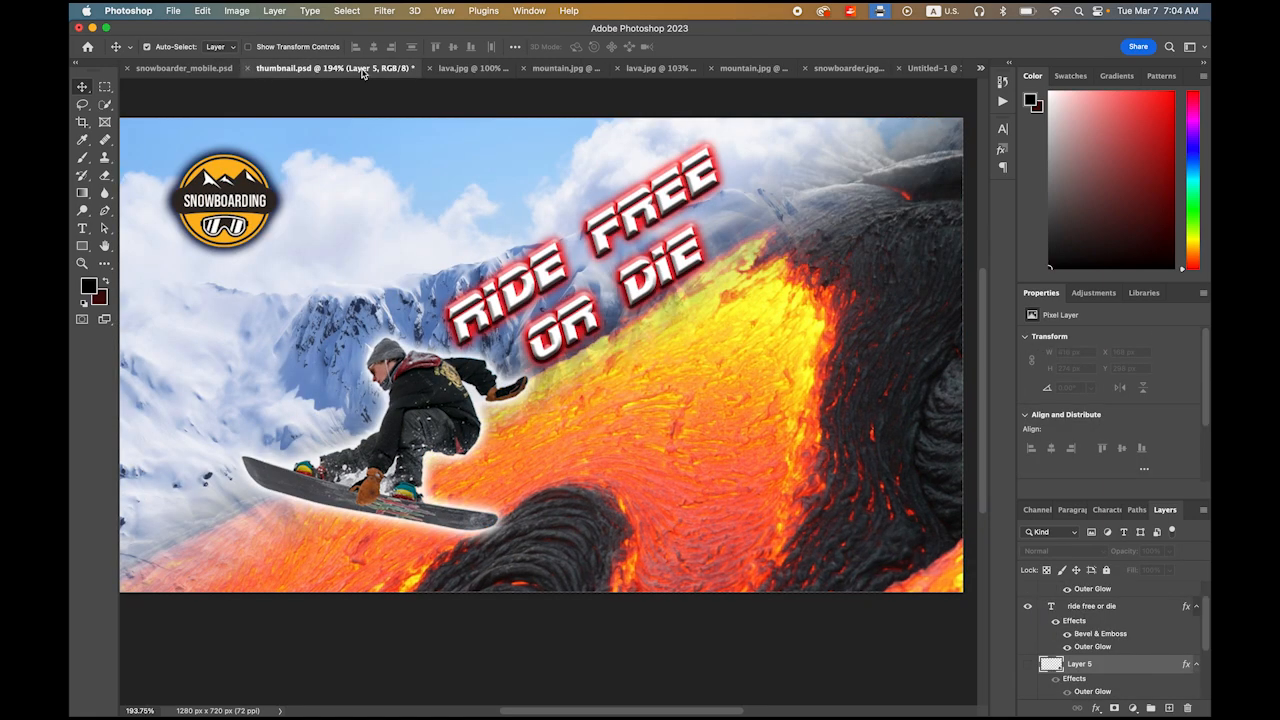
Step: Return to the Untitled-1 document and set the title text's colour to white
click(928, 72)
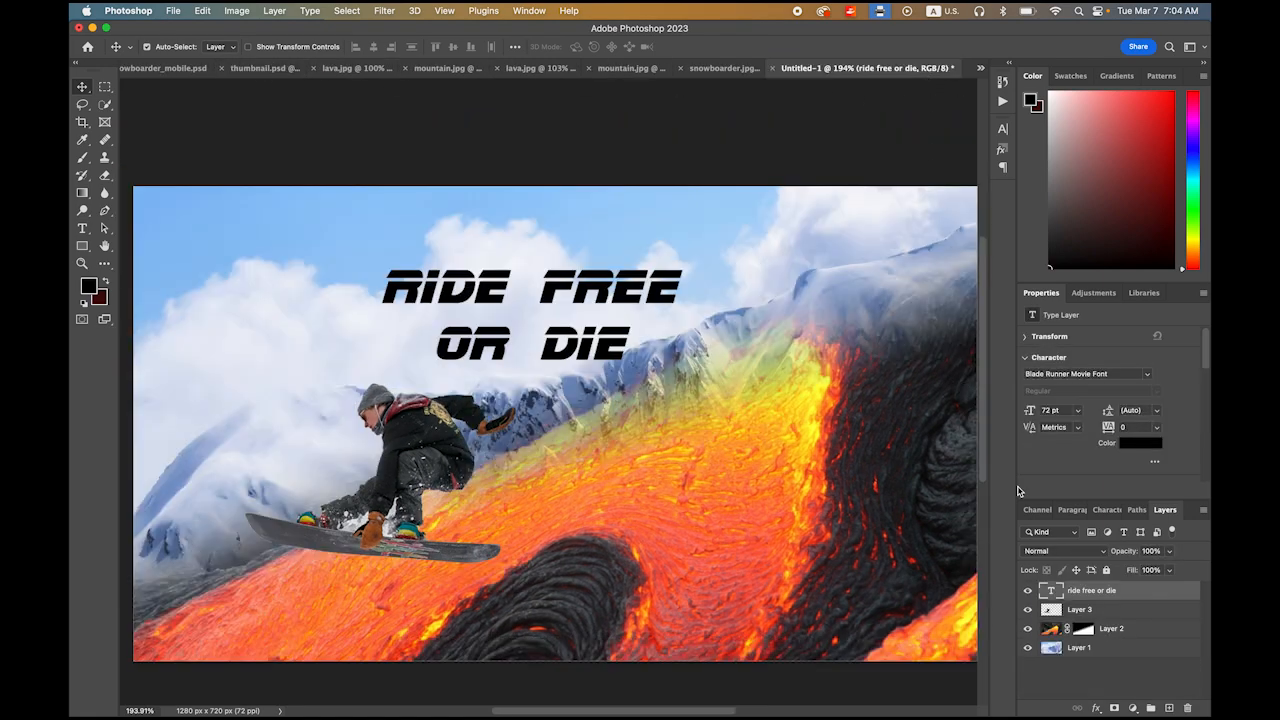
click(1144, 450)
drag(907, 395, 800, 289)
click(1164, 330)
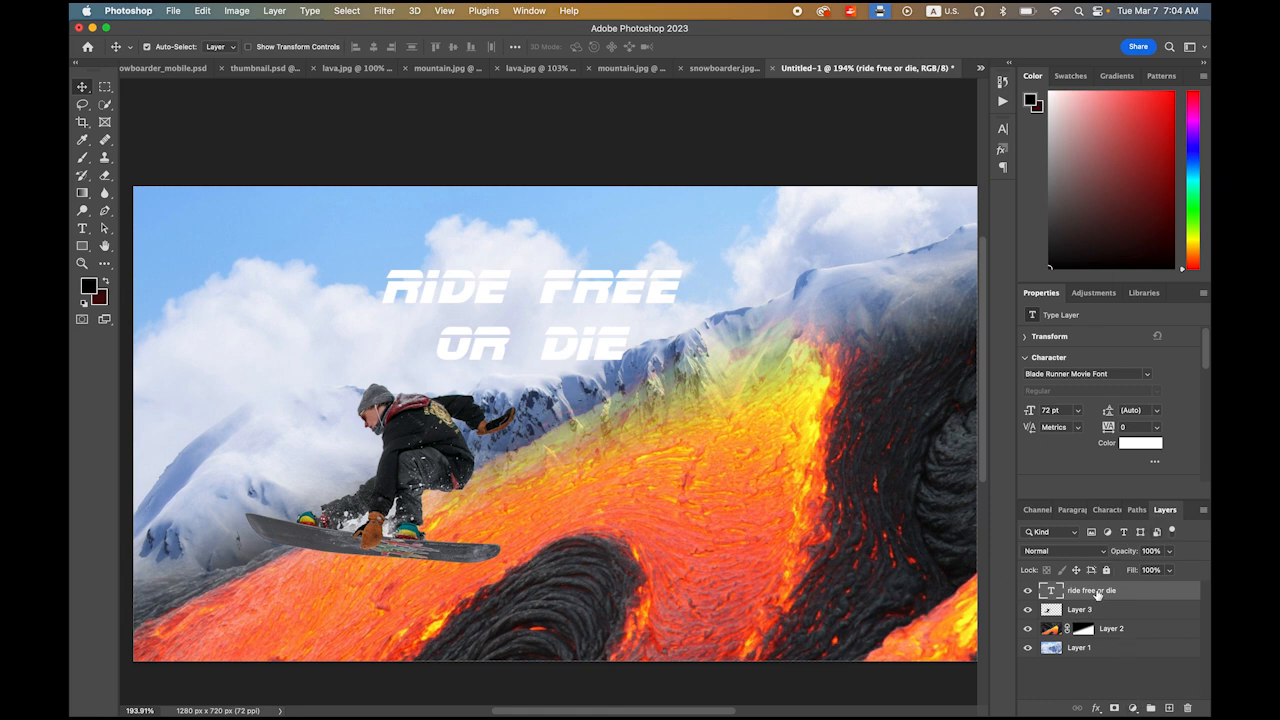
Step: Add an Outer Glow effect in red (ff0000) to the title text layer
click(1097, 710)
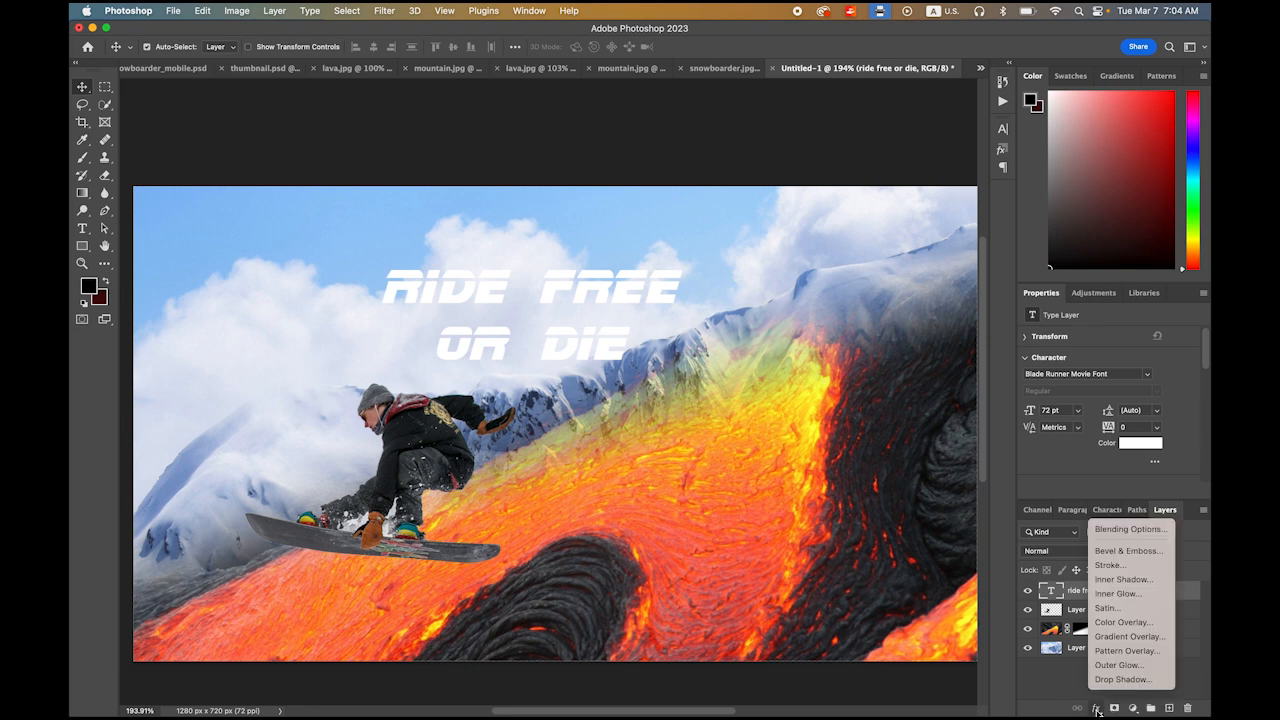
click(1148, 677)
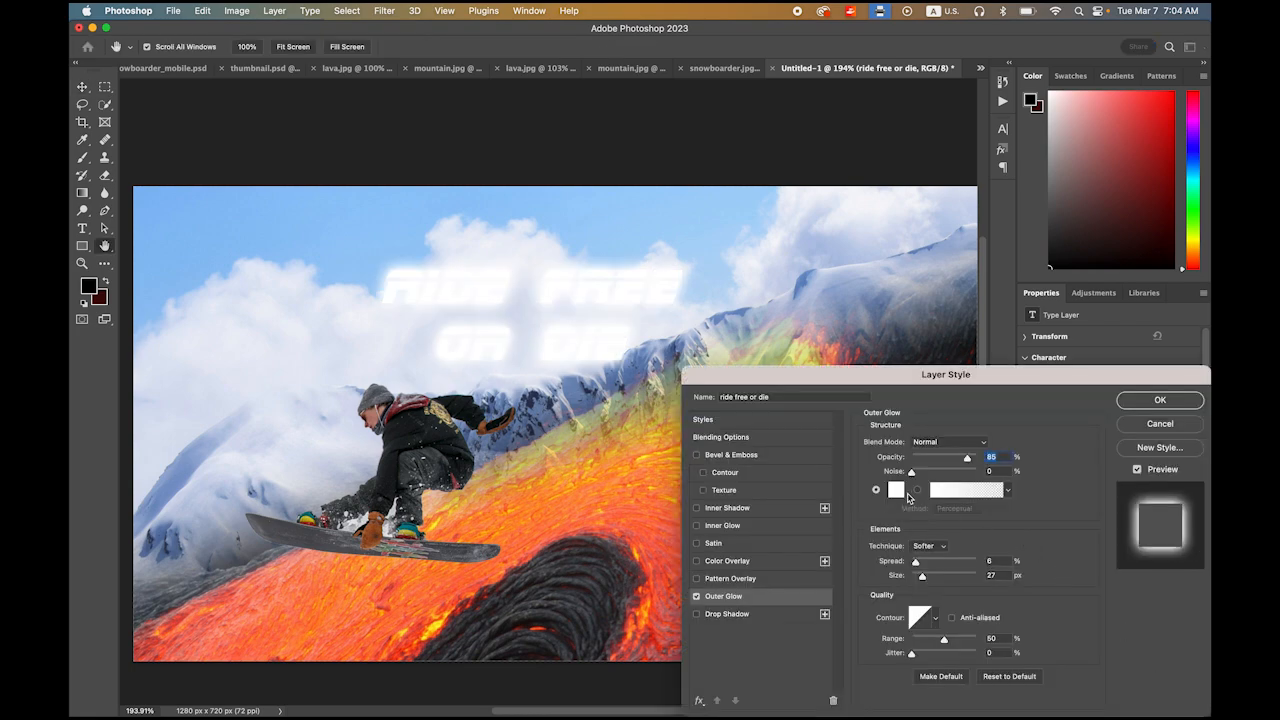
click(894, 497)
text(ff0000)
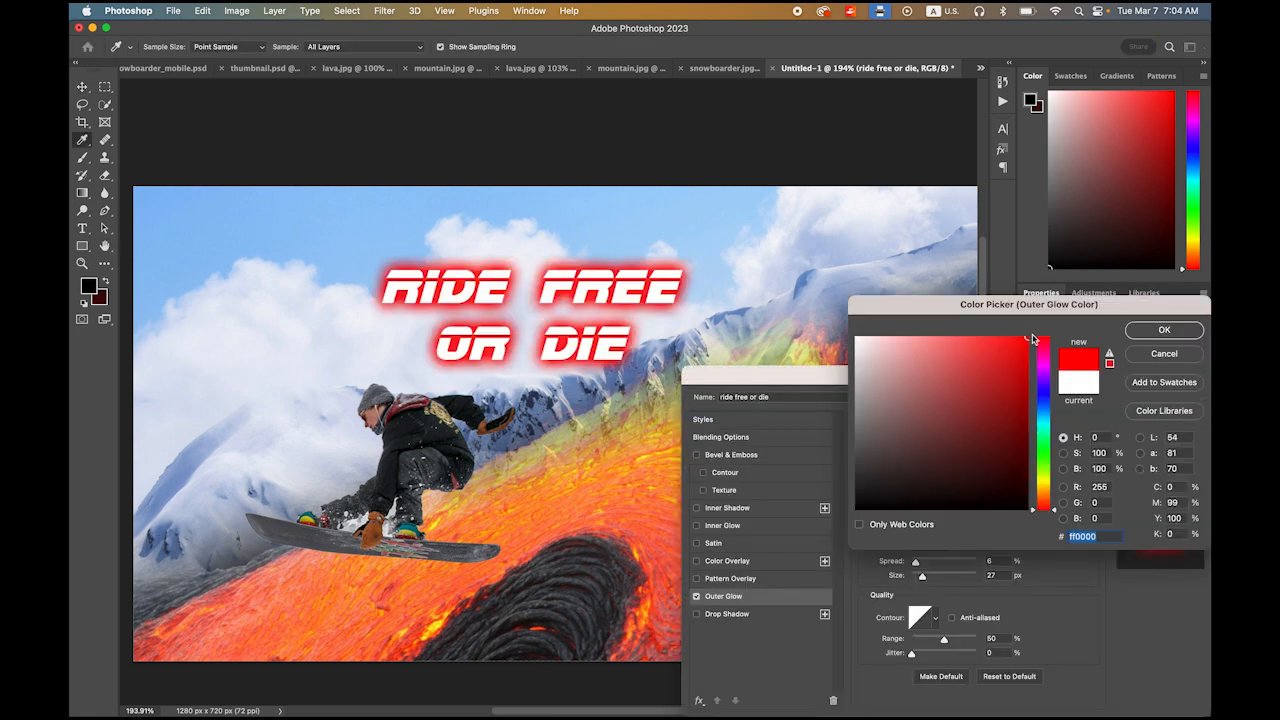
click(1161, 332)
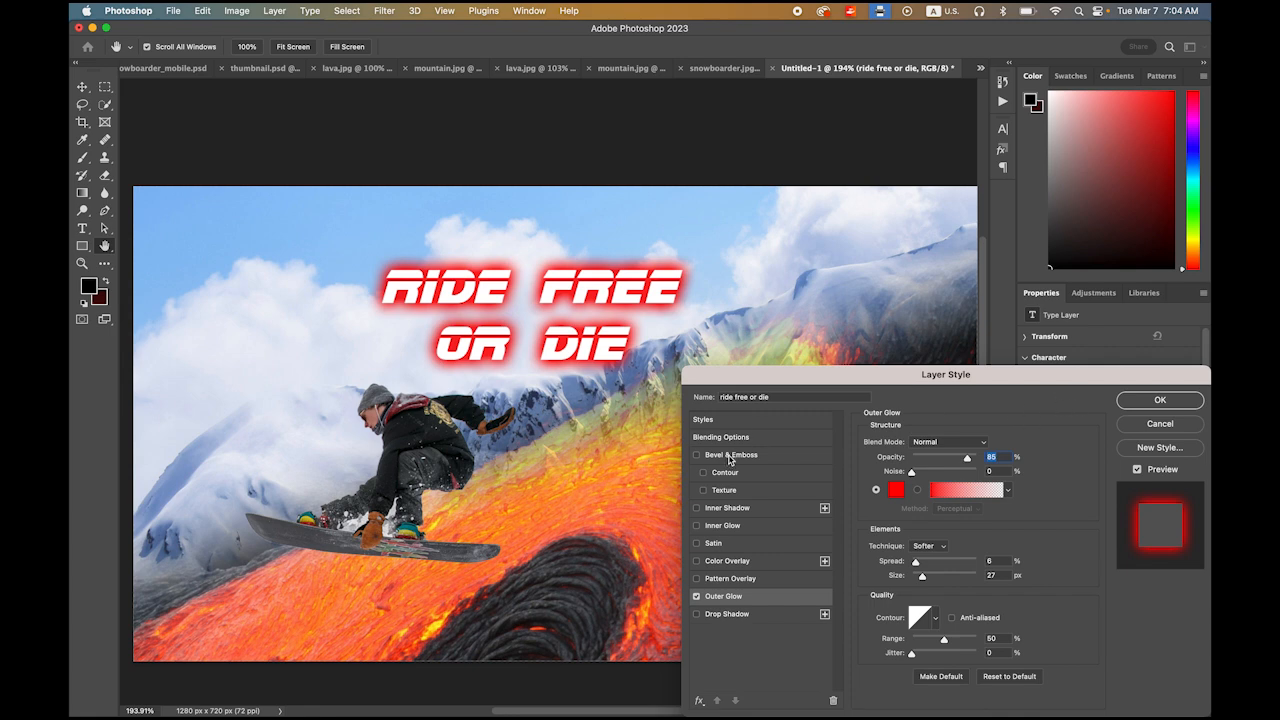
Step: Add a Bevel & Emboss effect to the title text and apply the layer style
click(696, 456)
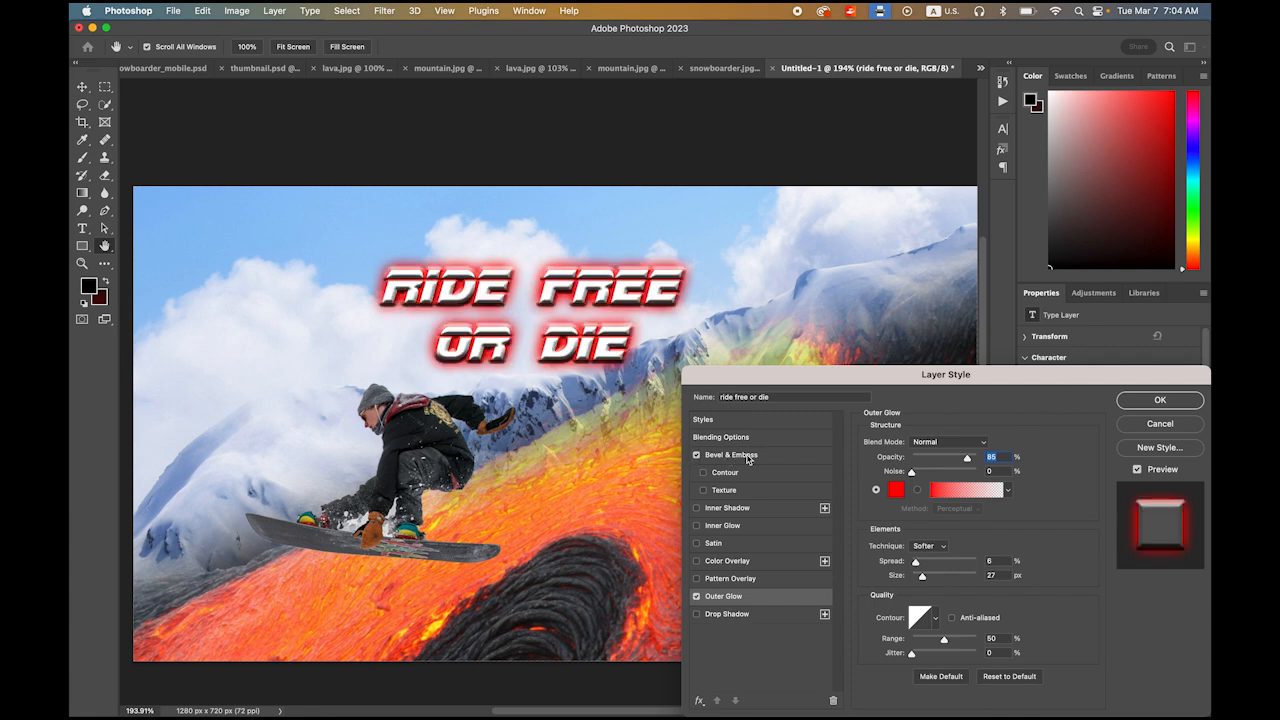
click(748, 457)
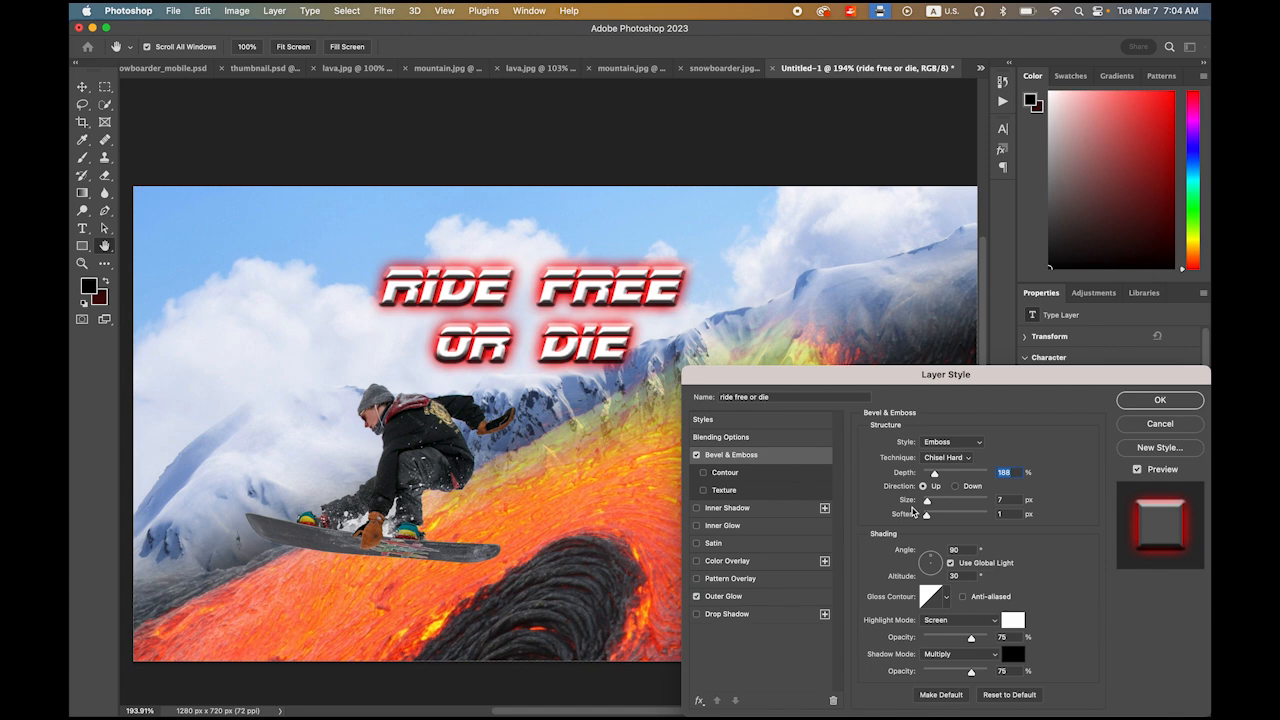
click(1138, 401)
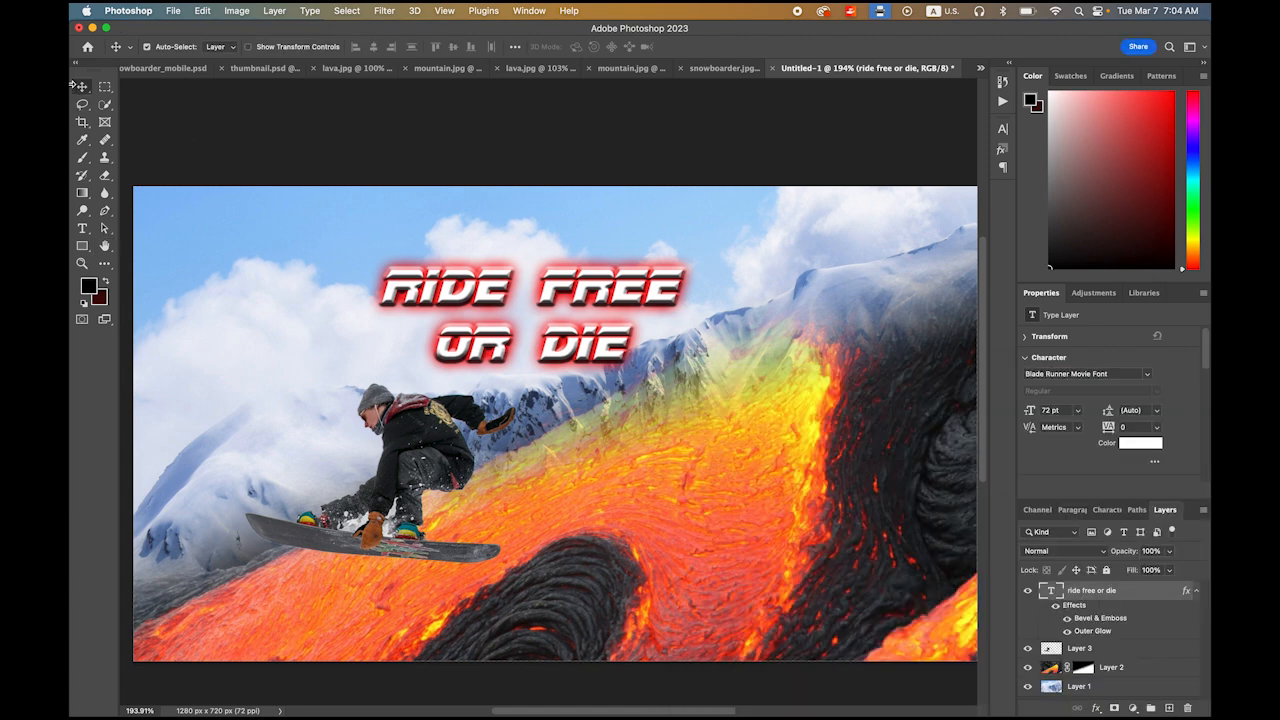
Step: Move the title closer to the mountain ridge, rotate it counter-clockwise to follow the lava slope, and apply the transform
drag(459, 298, 524, 328)
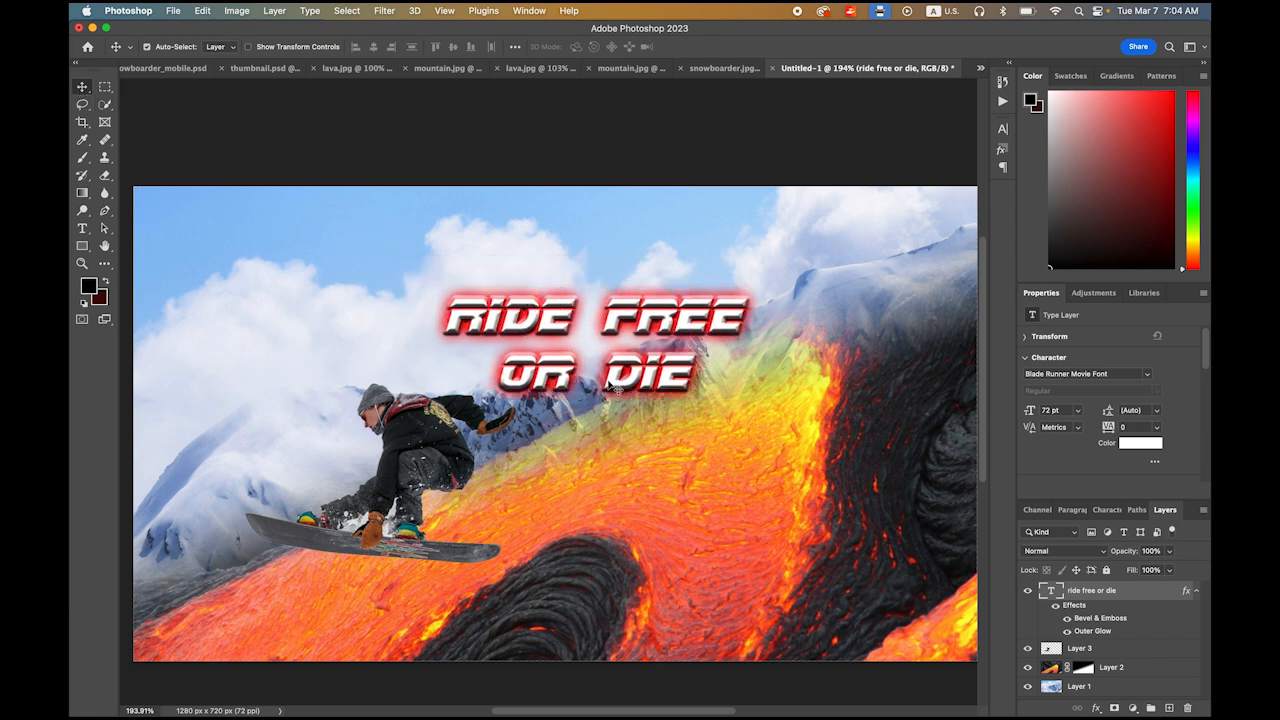
click(202, 10)
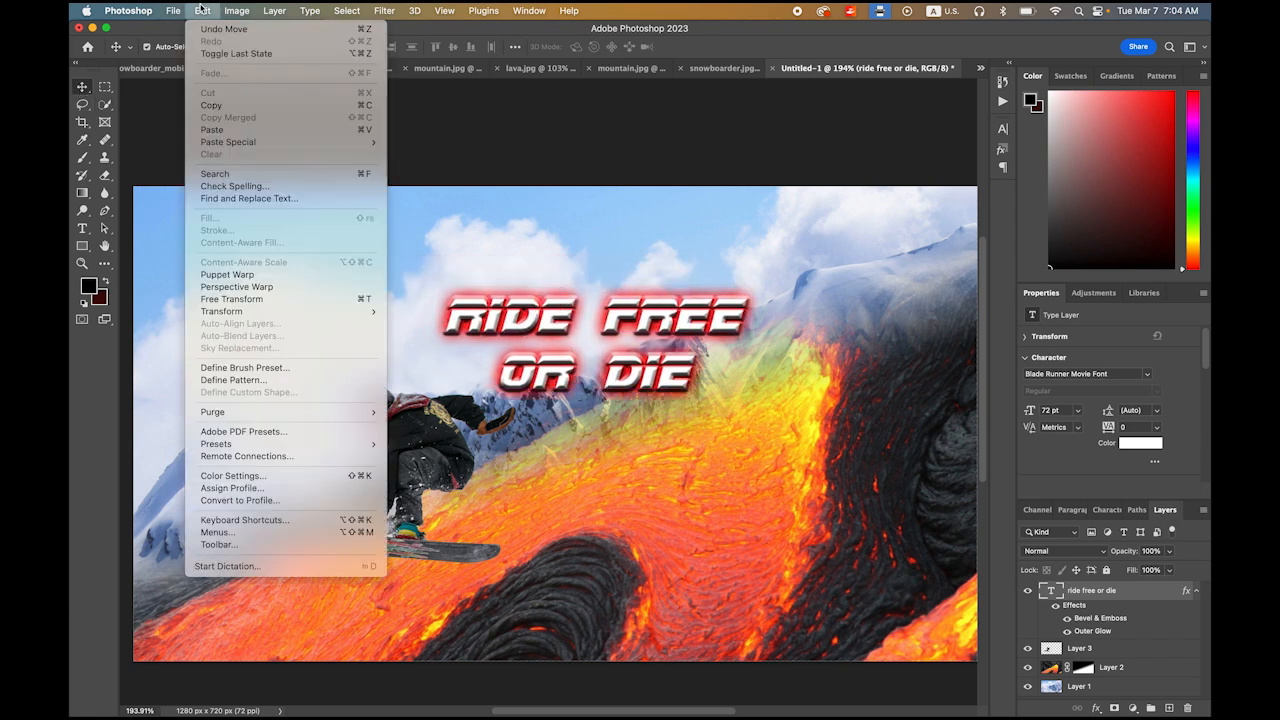
click(269, 303)
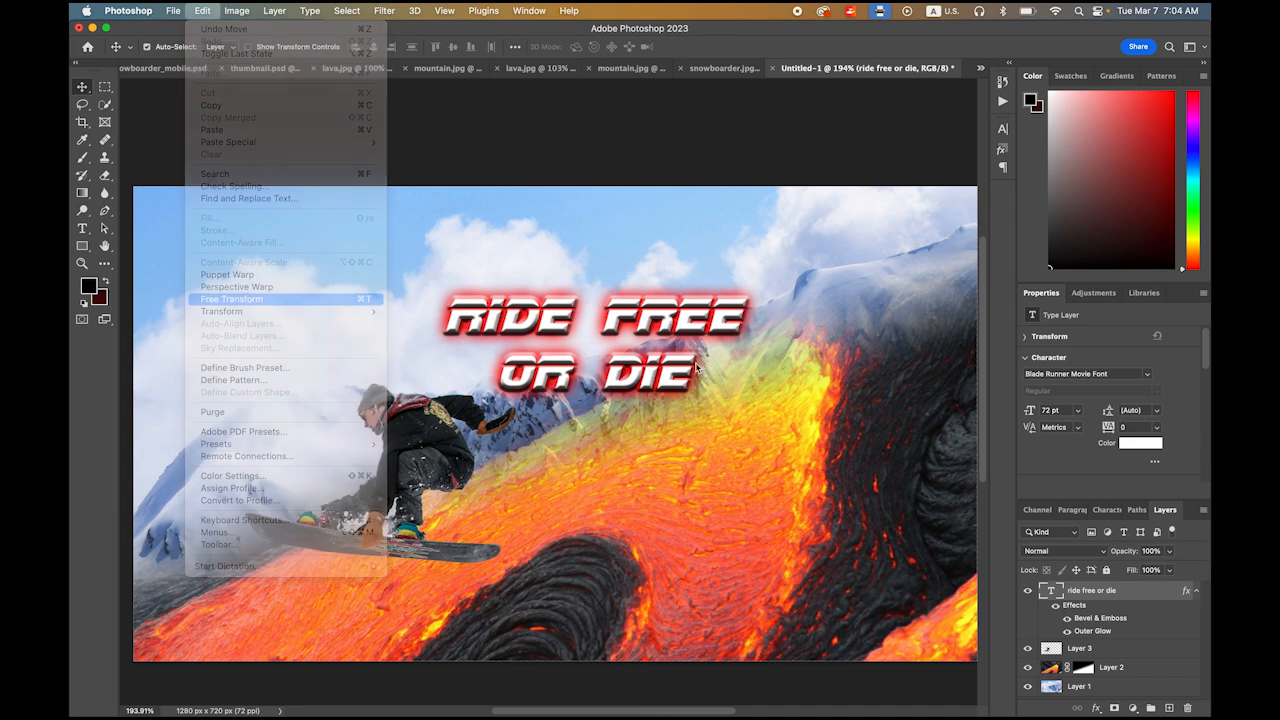
drag(755, 413, 769, 329)
drag(547, 344, 567, 326)
key(Return)
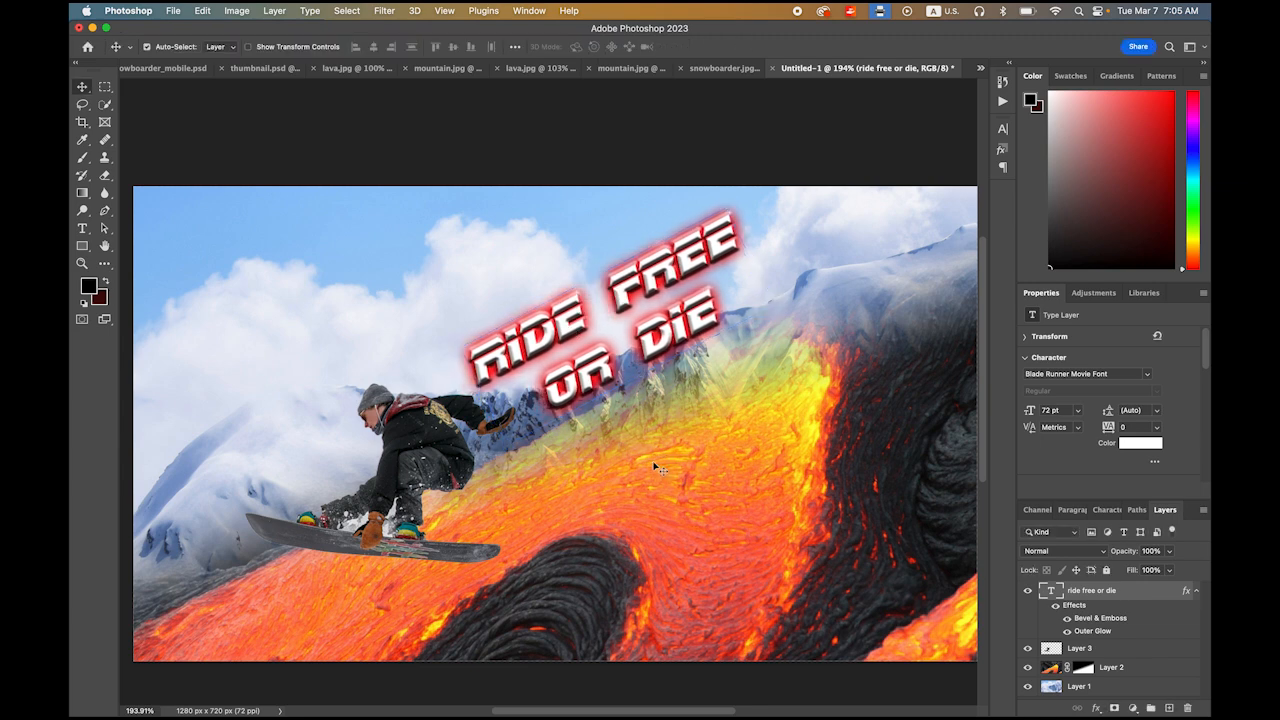
Step: Add an Outer Glow effect in white (ffffff) to the snowboarder layer
mouse_move(200, 714)
click(438, 445)
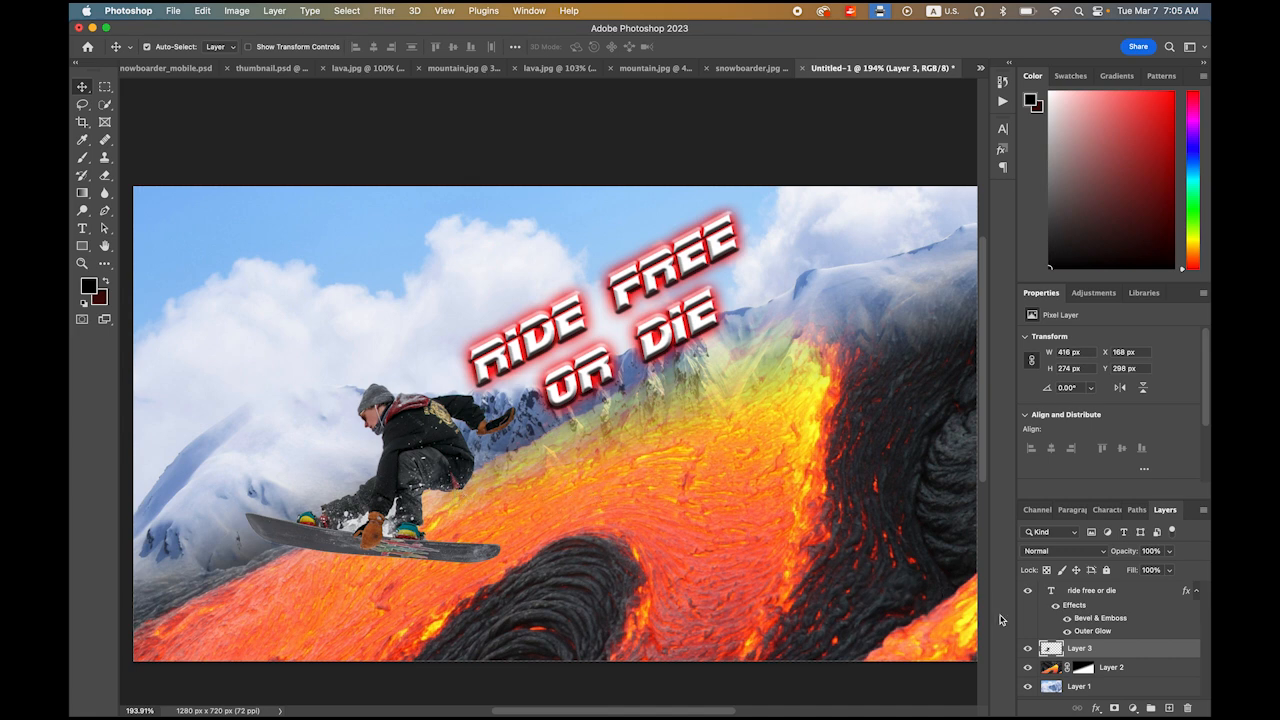
click(1097, 708)
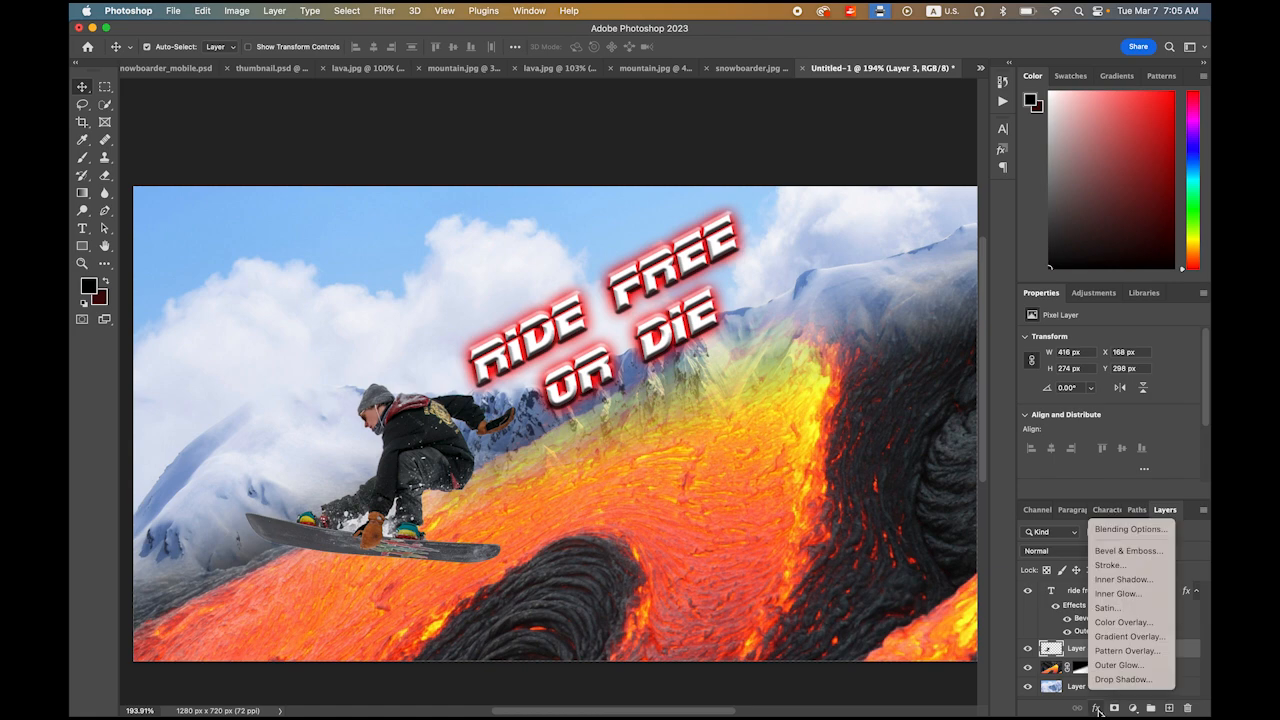
click(1119, 665)
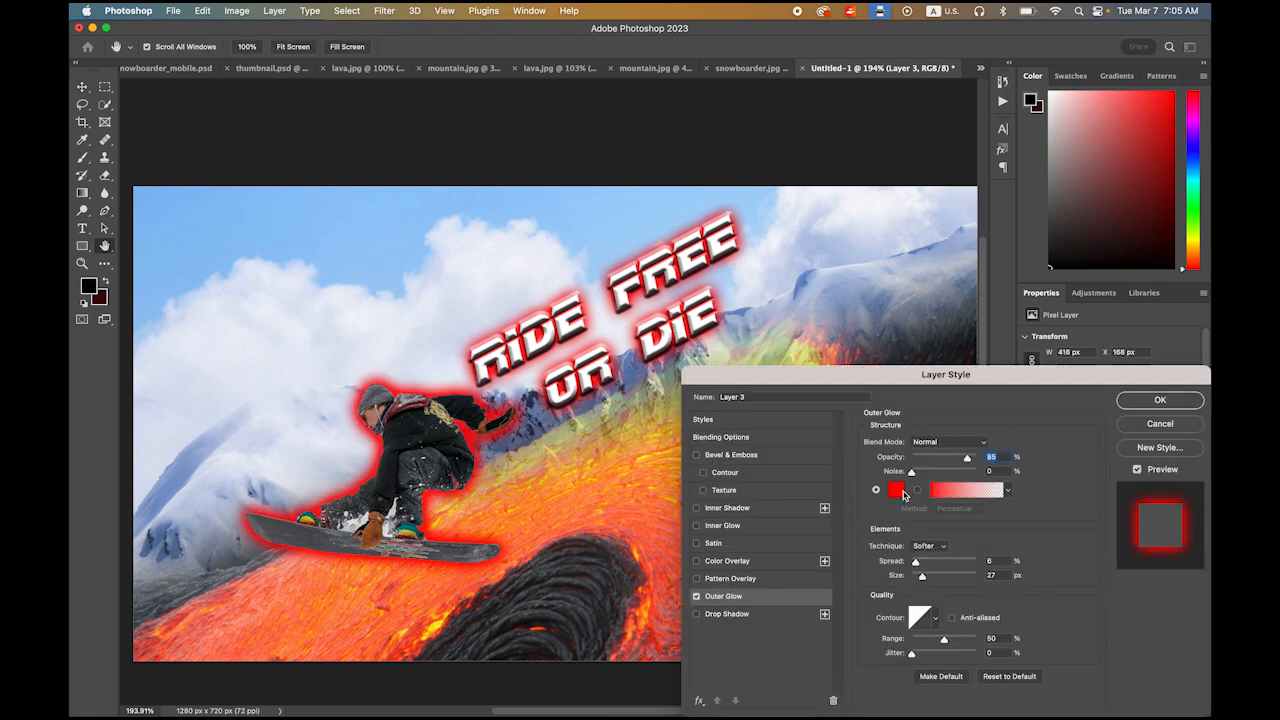
click(904, 494)
text(ffffff)
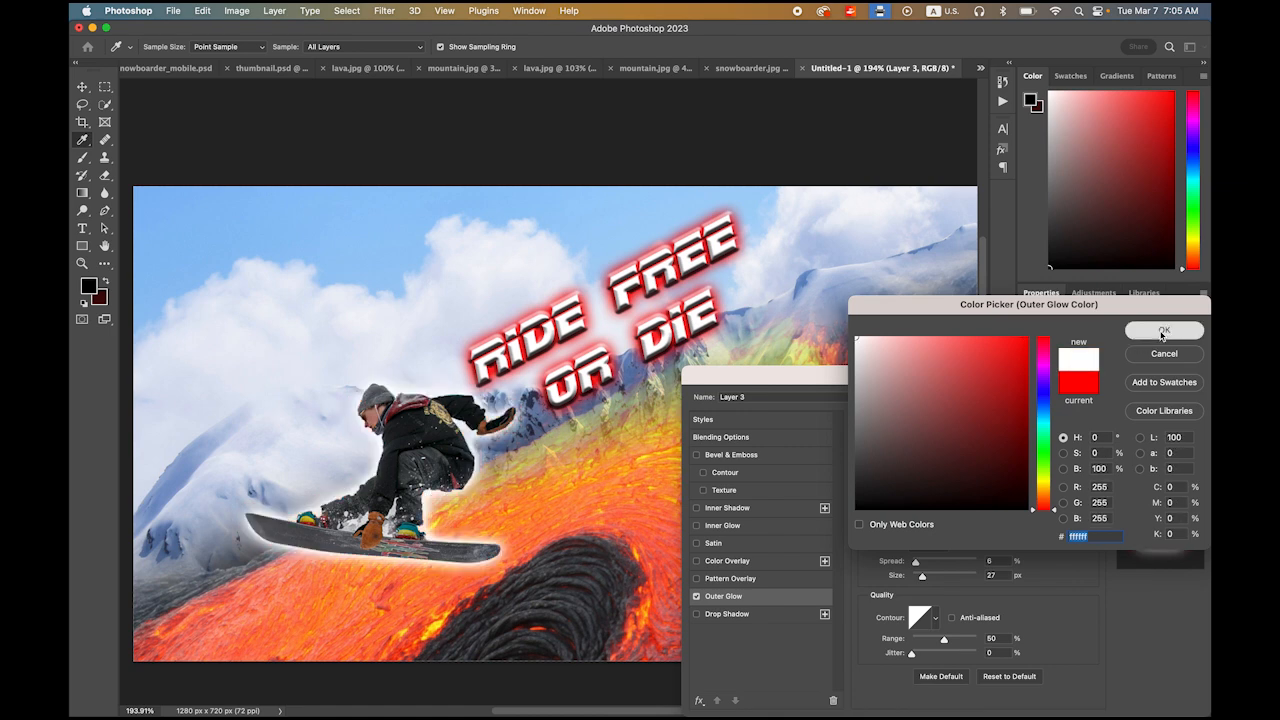
click(1163, 331)
click(1182, 402)
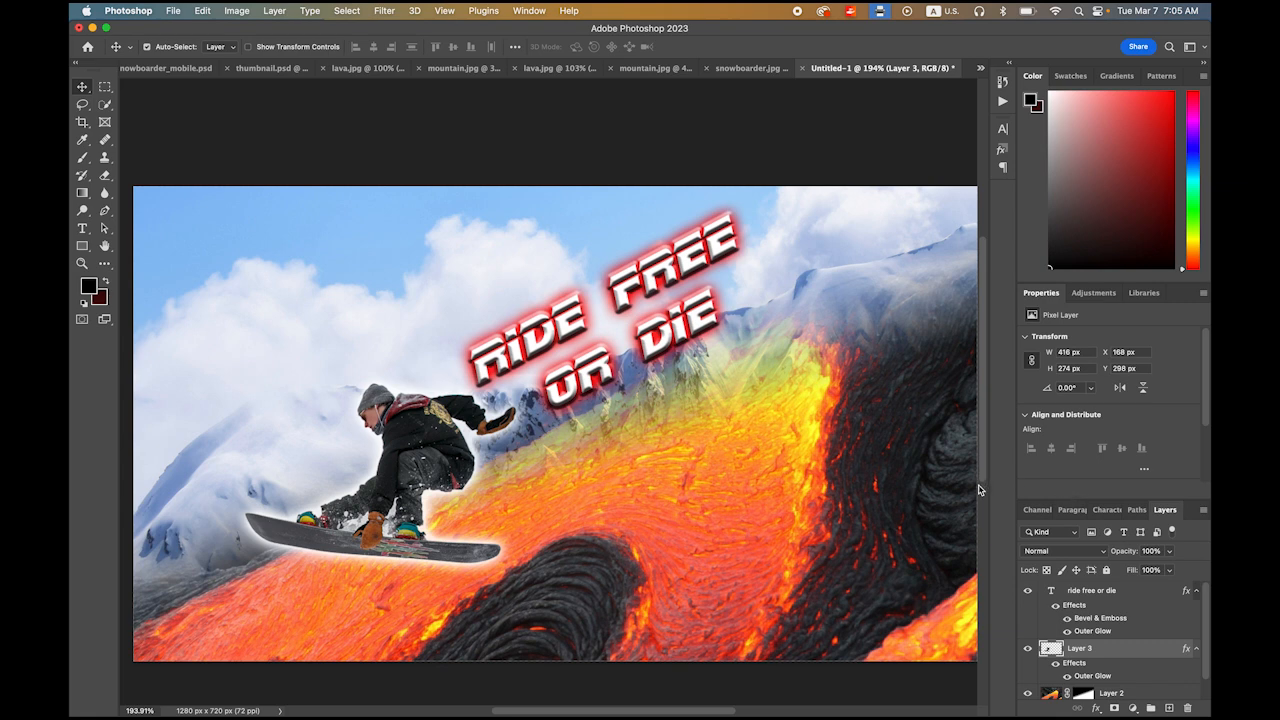
click(534, 346)
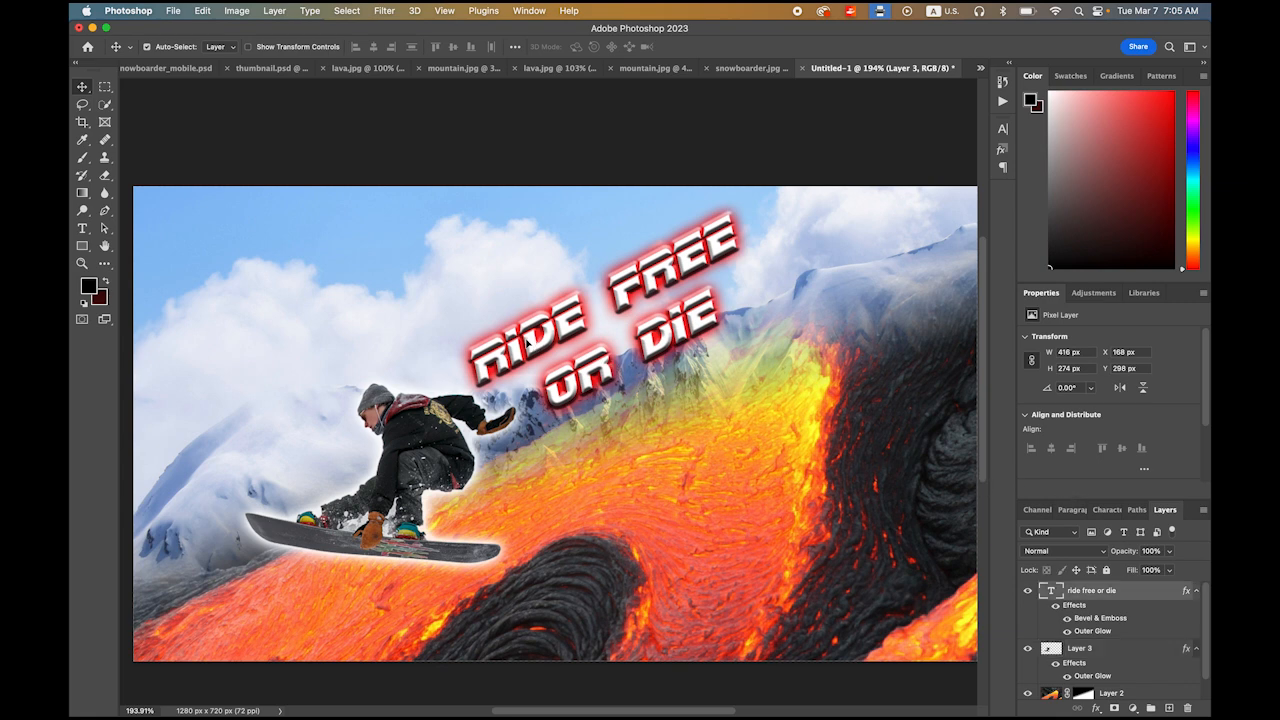
double_click(534, 346)
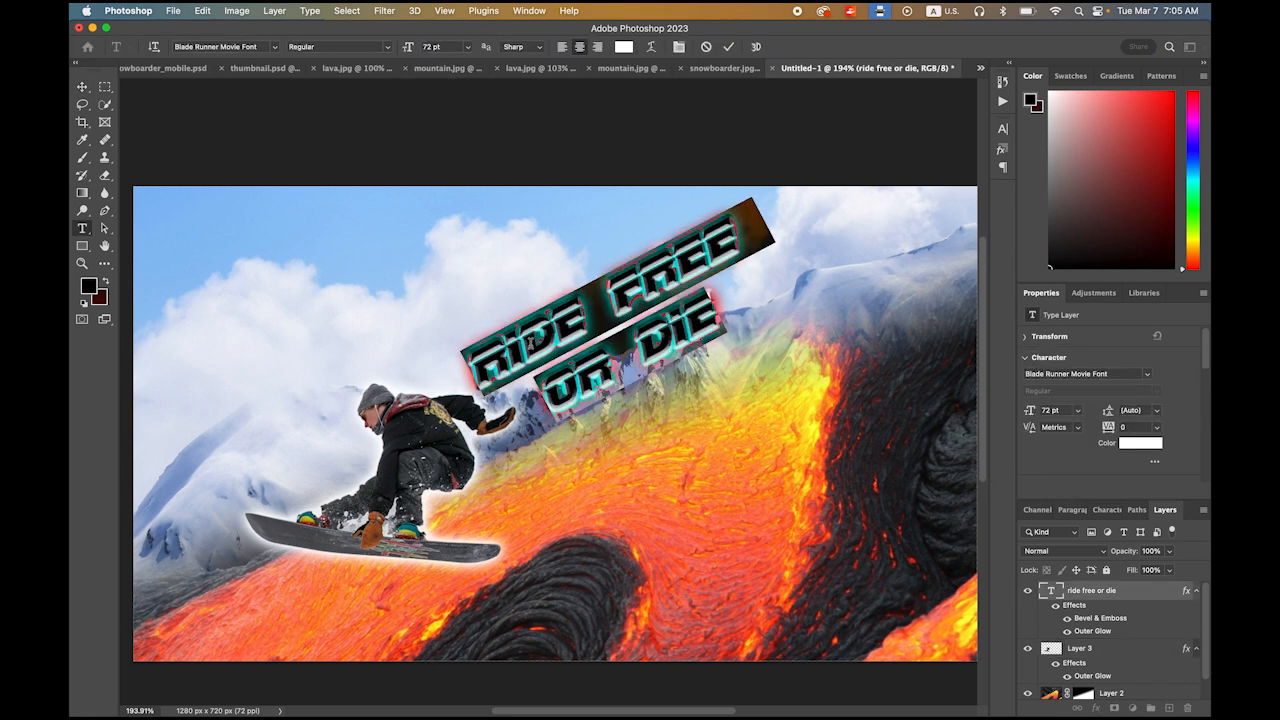
click(82, 87)
click(775, 447)
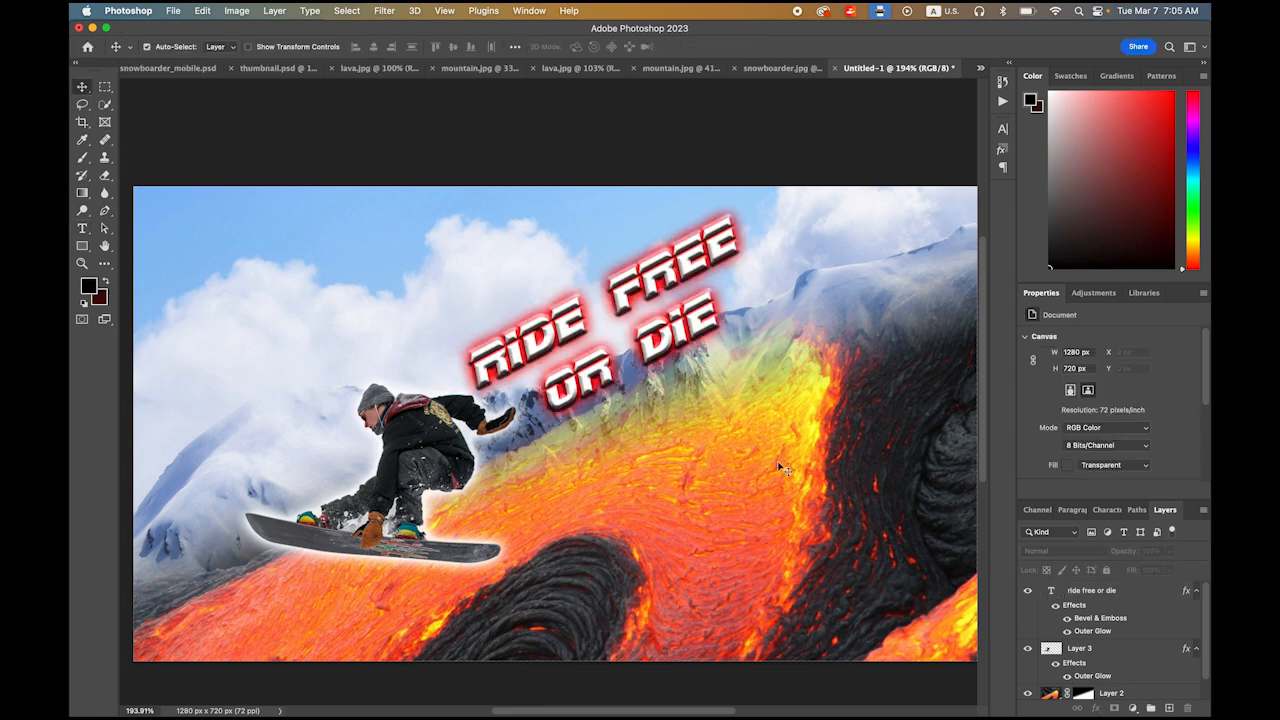
Step: Switch to Illustrator and copy the whole round SNOWBOARDING logo from logo.ai
click(359, 697)
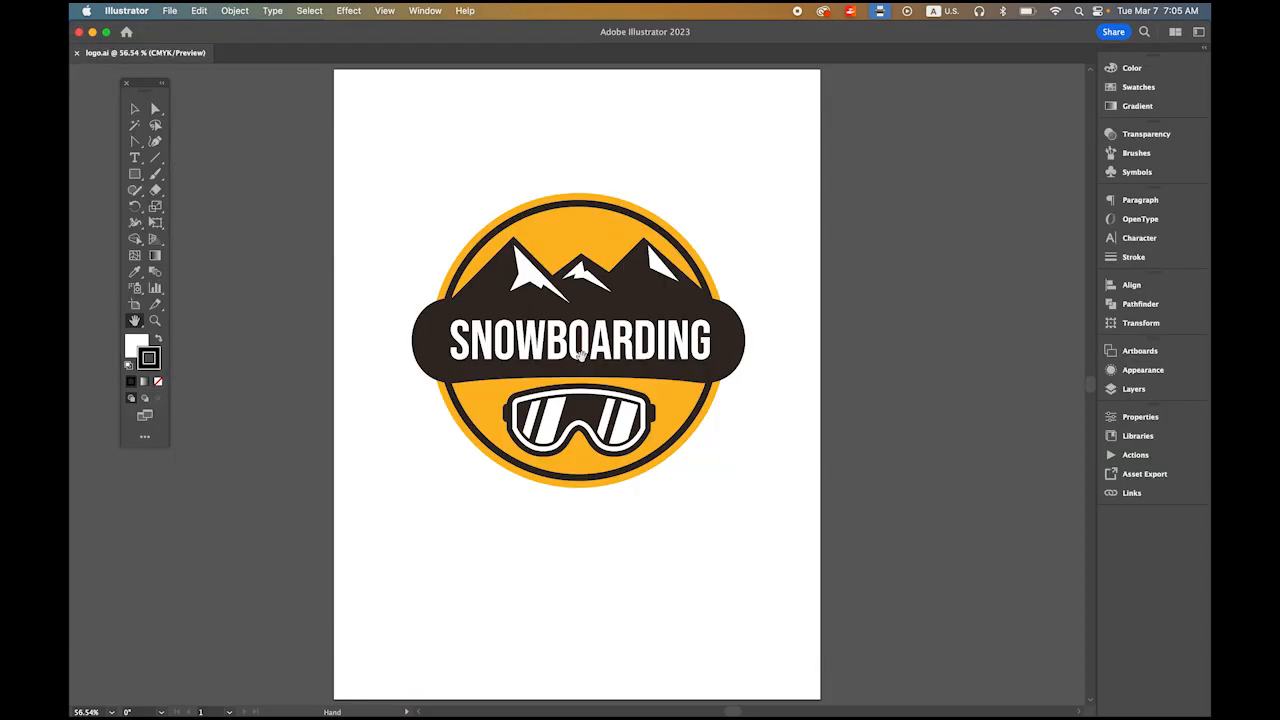
click(134, 109)
click(576, 310)
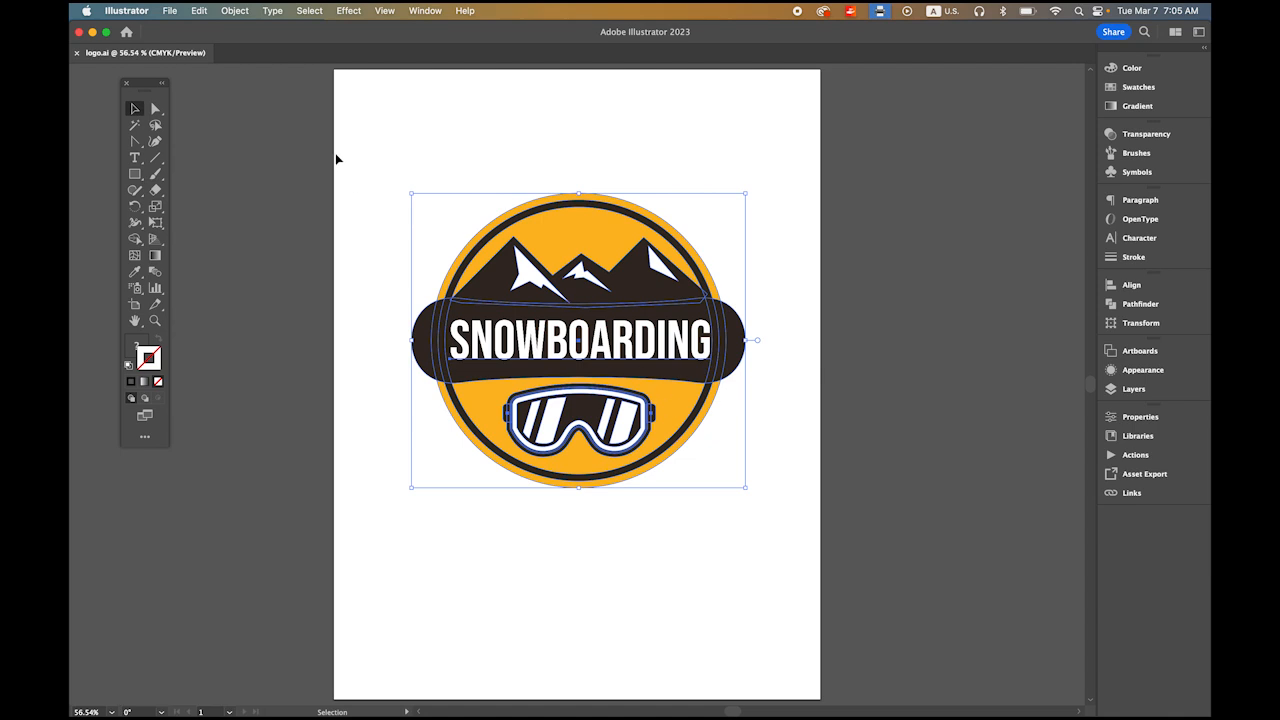
click(190, 10)
click(240, 83)
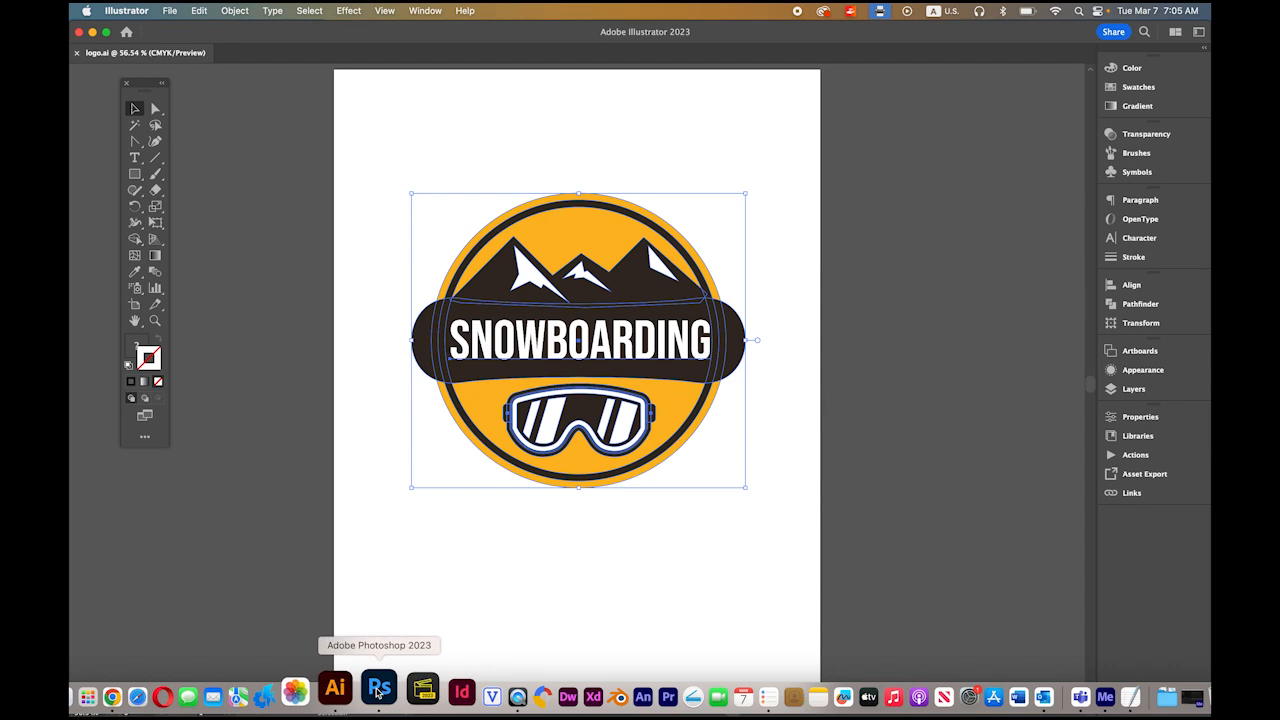
Step: Switch back to Photoshop and paste the logo into the composite as pixels
click(372, 690)
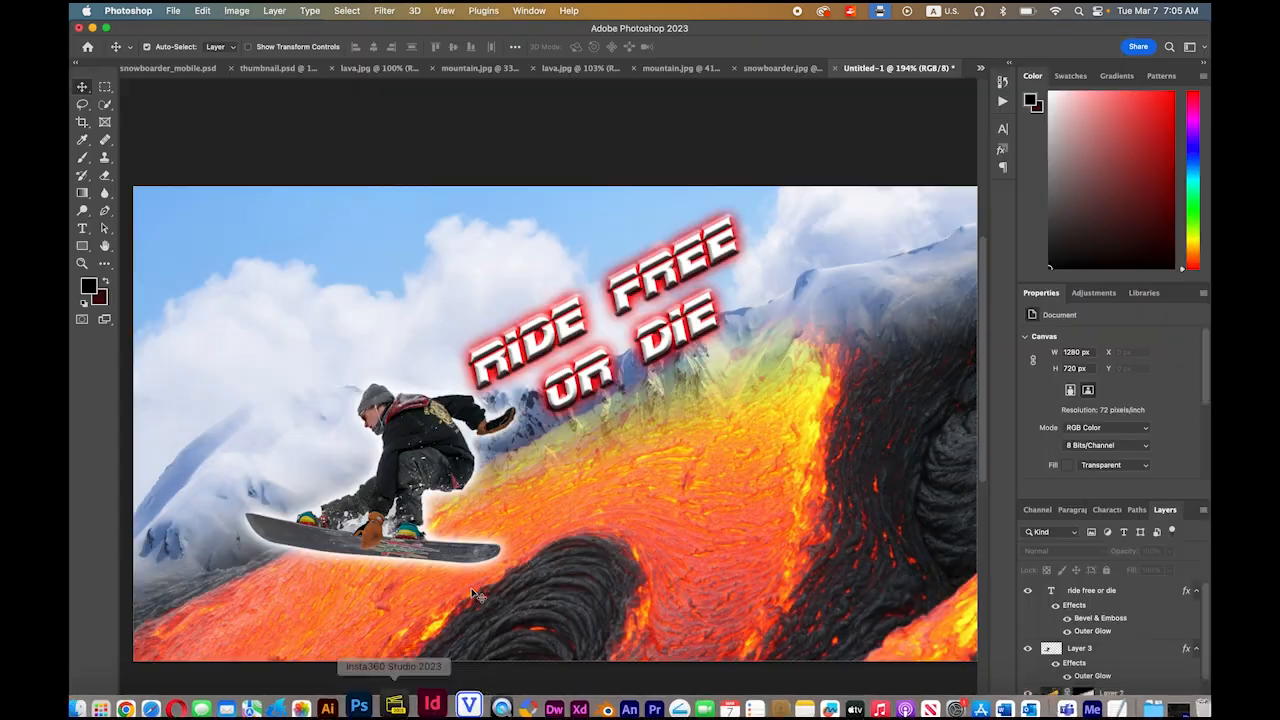
click(200, 10)
click(260, 129)
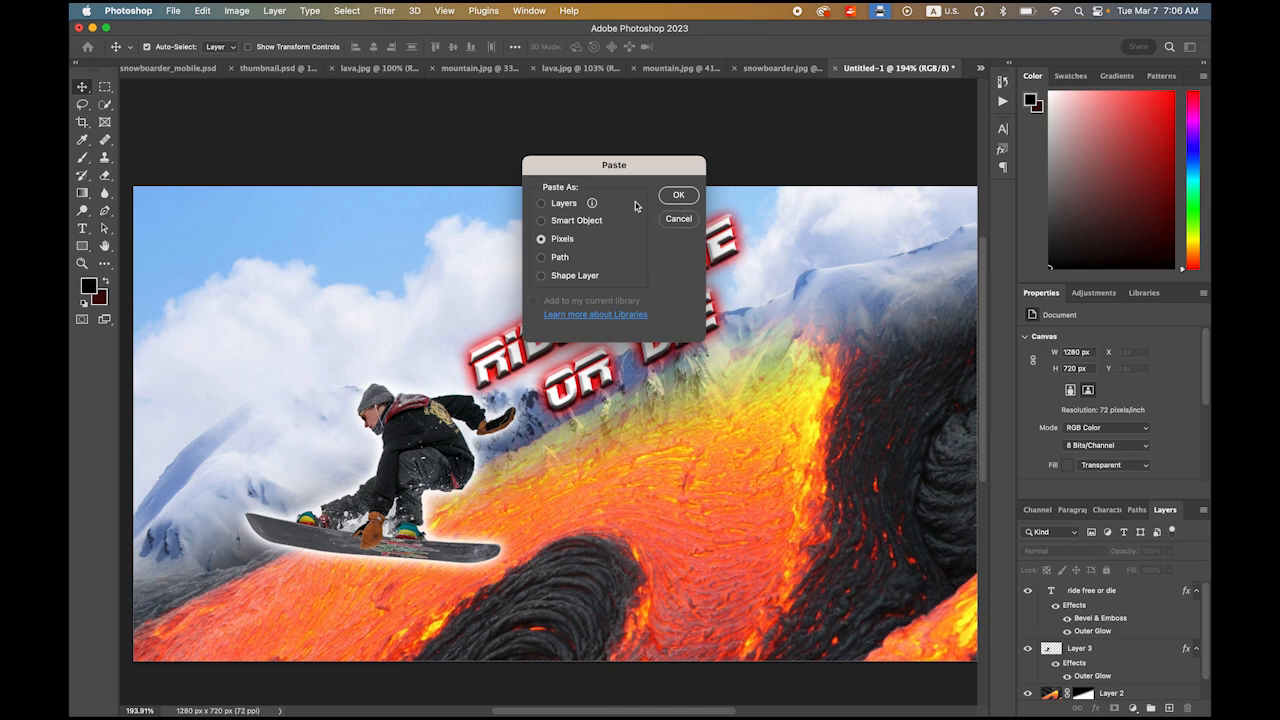
click(668, 198)
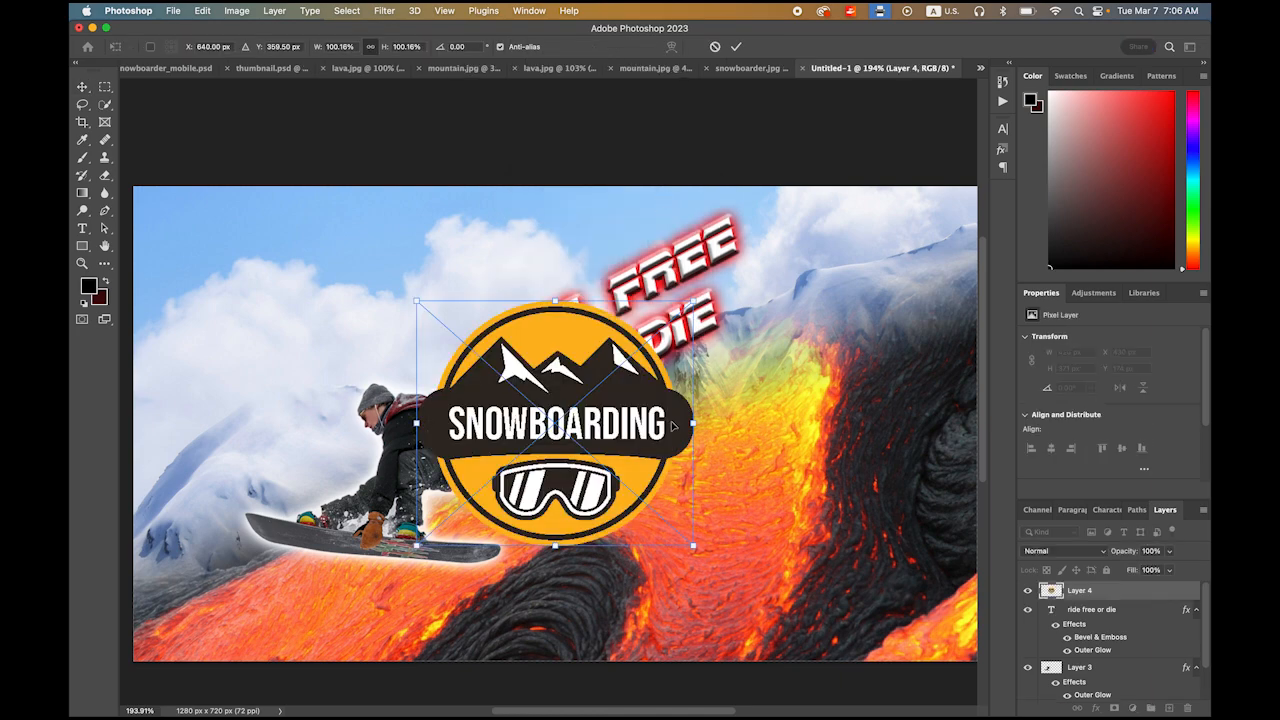
Step: Scale the logo to about 172 x 152 px, place it in the sky at about X 57 px, Y 51 px, and apply the transform
drag(694, 549, 249, 288)
drag(166, 215, 174, 222)
key(Return)
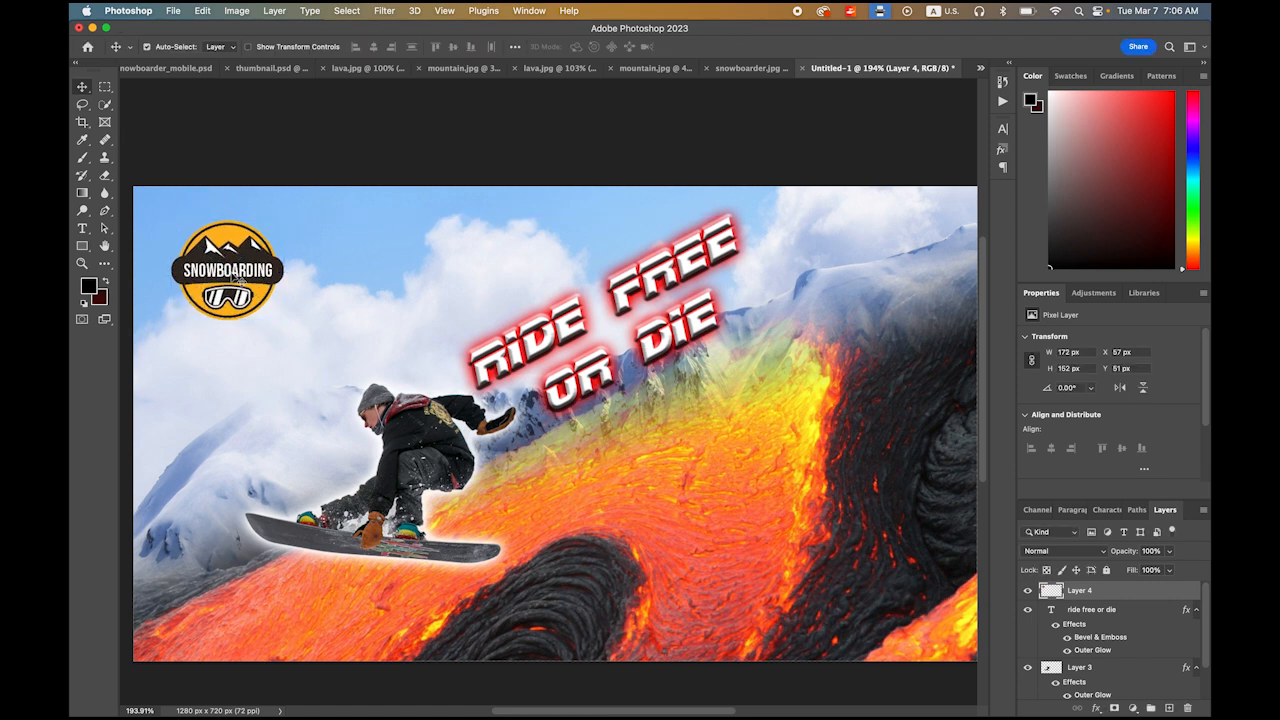
Step: Add an Outer Glow effect in very dark navy blue with a size of 16 px to the logo layer
click(1095, 710)
click(1122, 665)
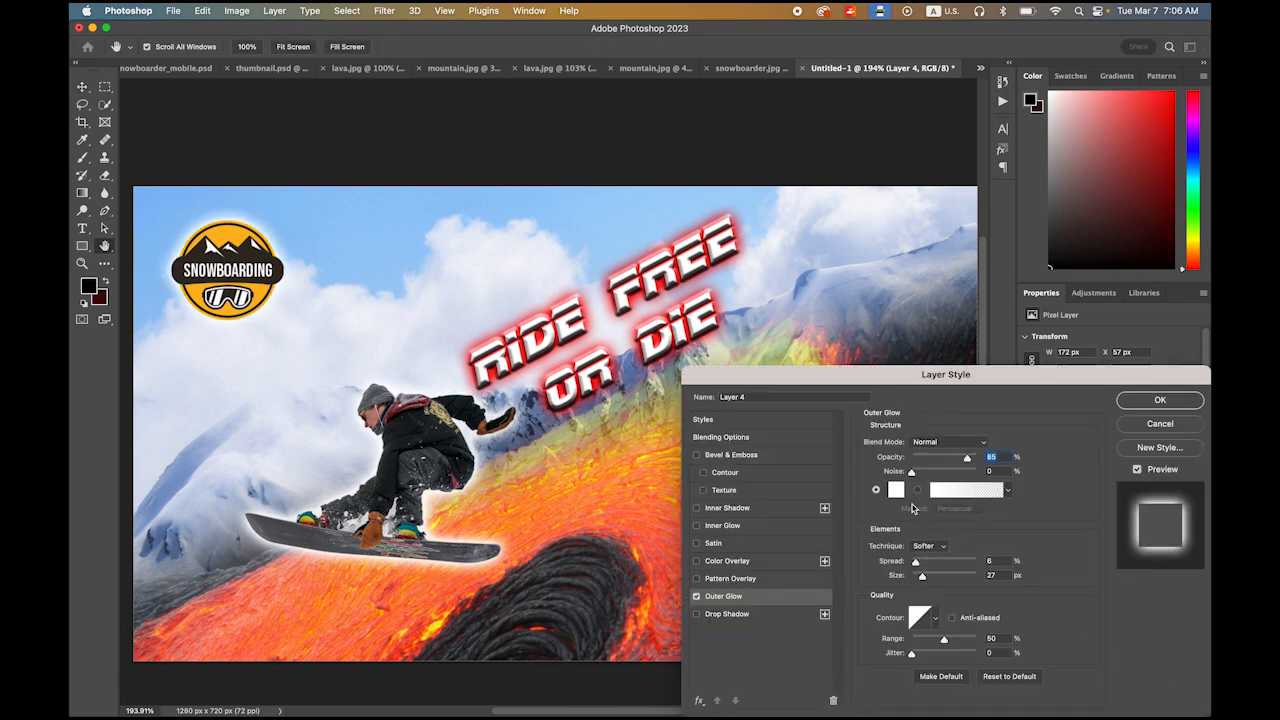
click(896, 492)
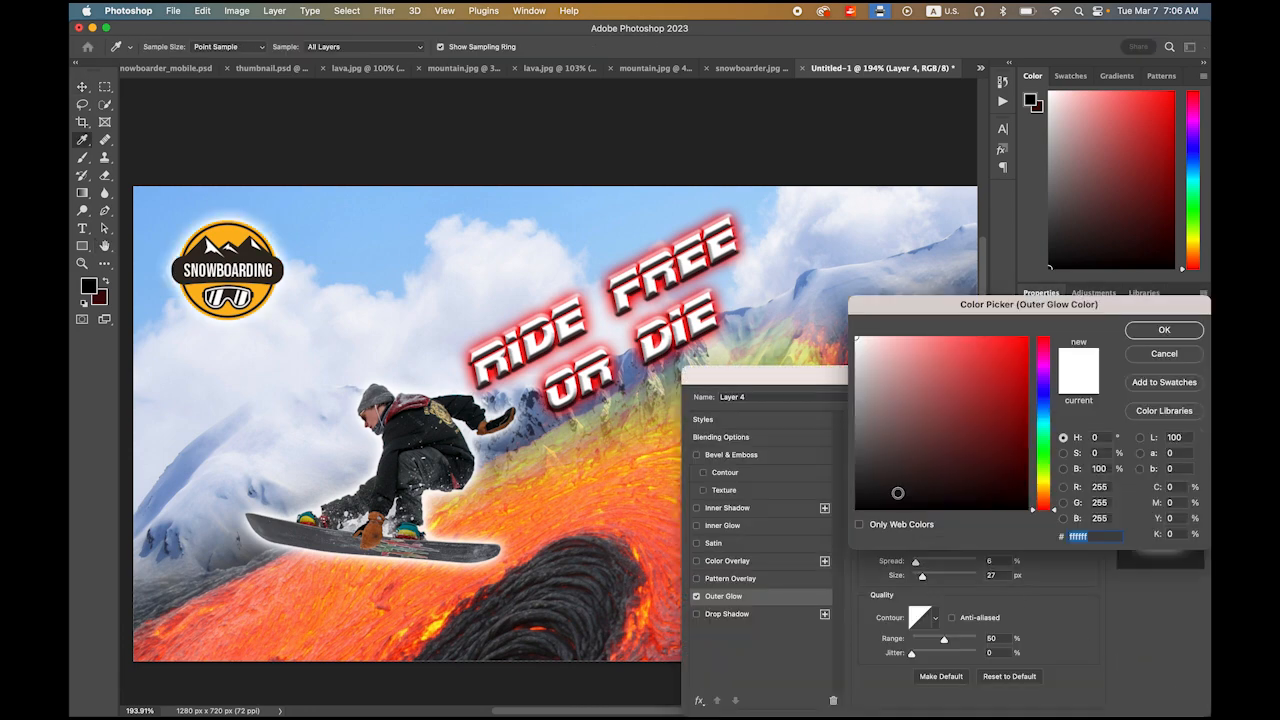
click(1043, 398)
click(1019, 422)
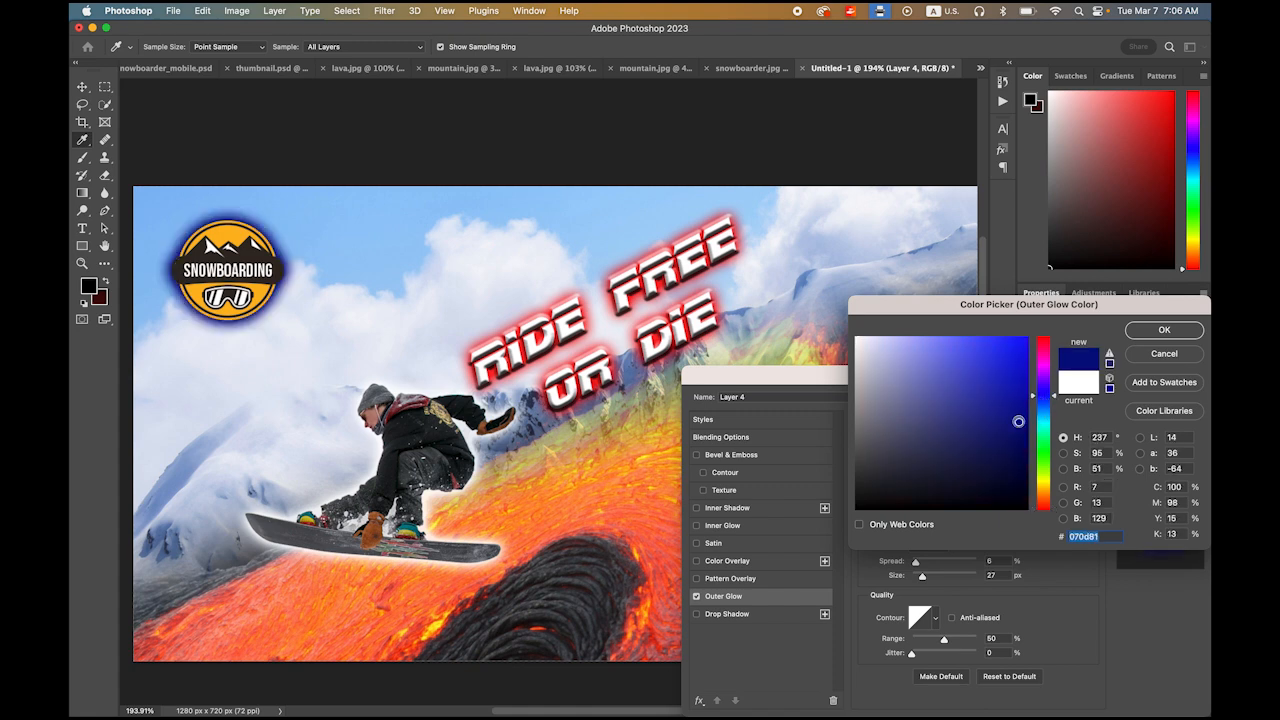
drag(1010, 430, 1019, 482)
click(1168, 336)
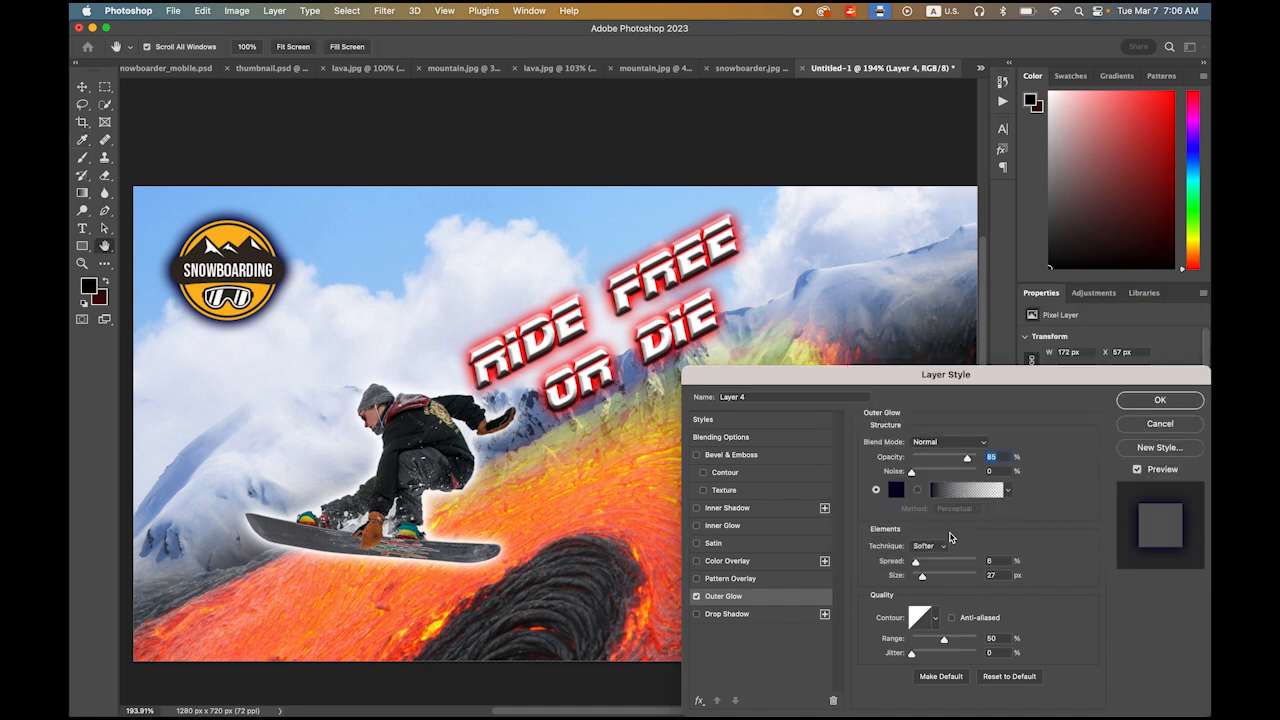
drag(923, 578, 919, 577)
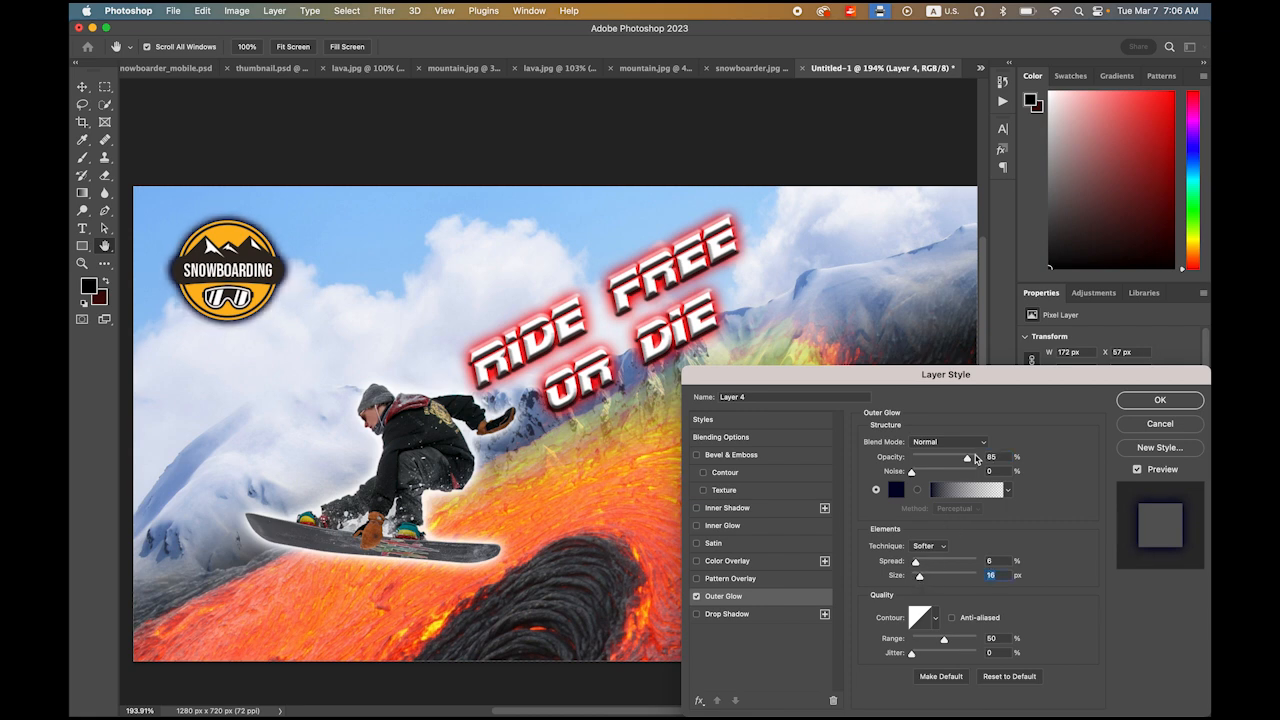
click(1145, 404)
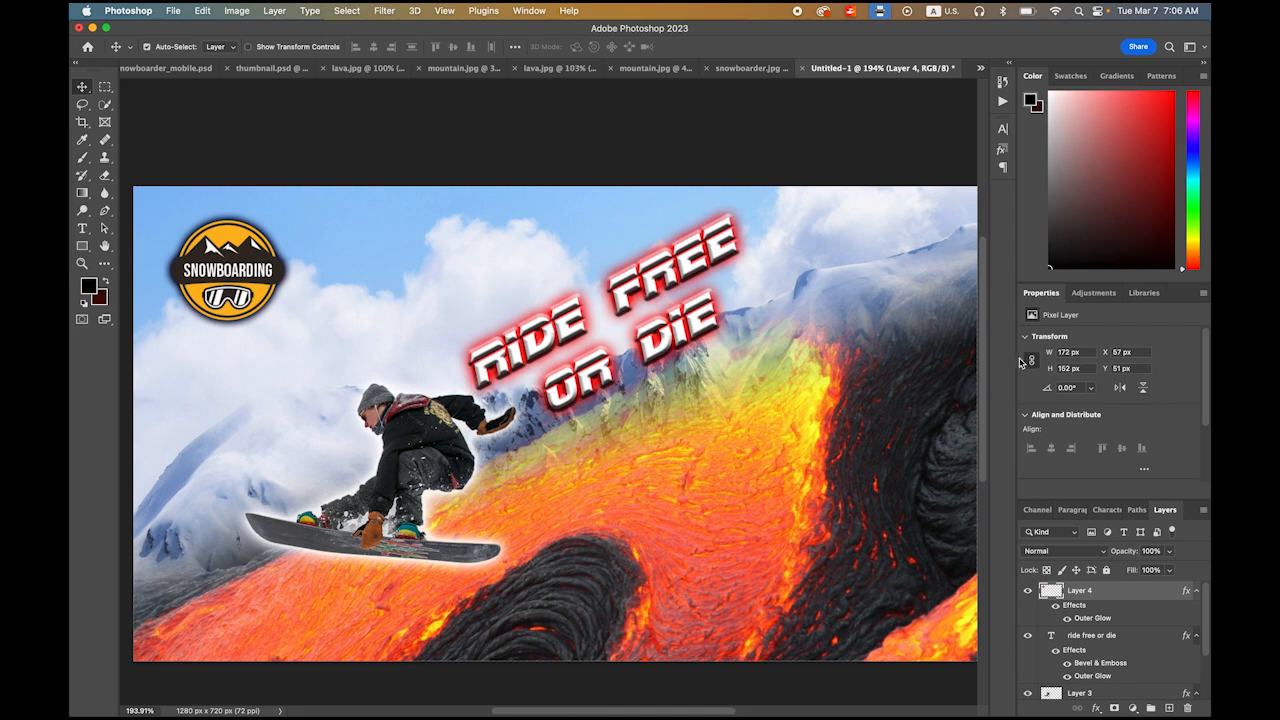
Step: Show the composite in full-screen mode on a black background to examine the result
click(104, 320)
click(104, 303)
click(688, 313)
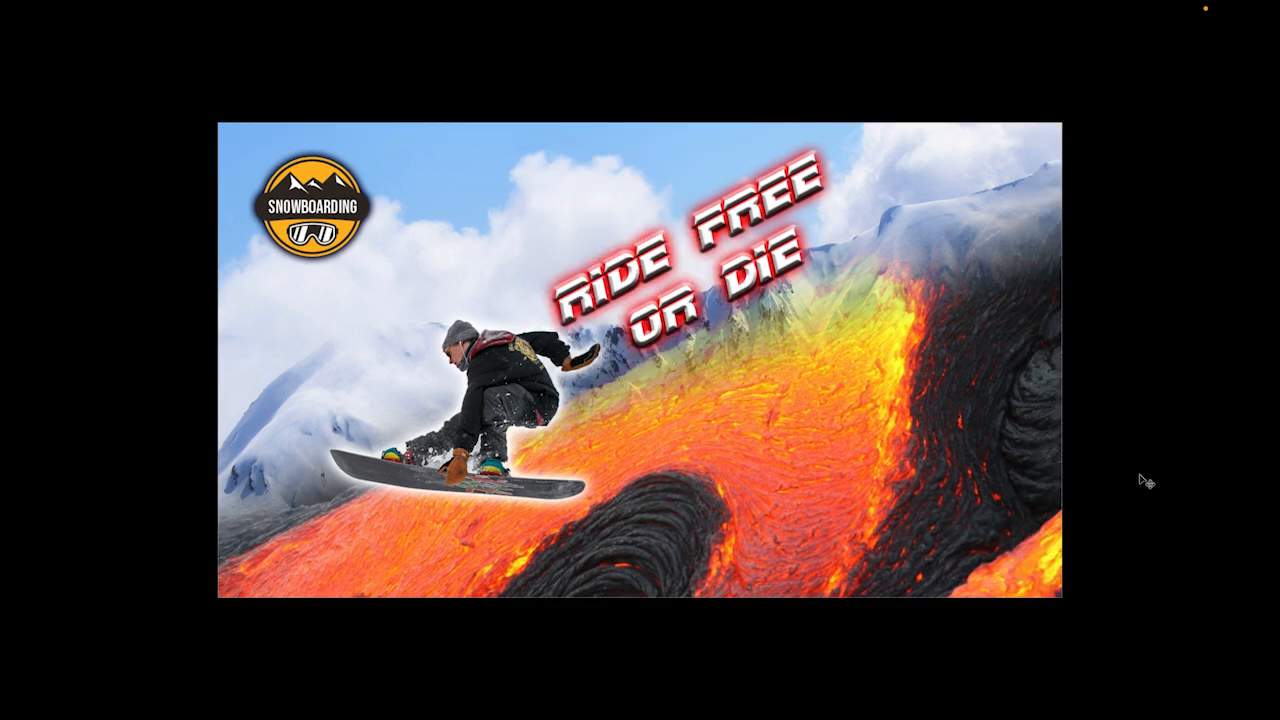